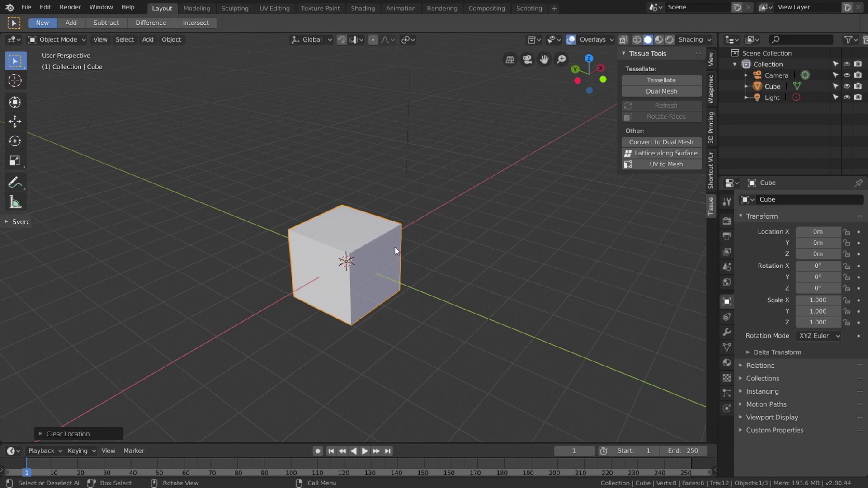
# Move the default cube 5 m along the global Y axis
pyautogui.moveTo(395, 251)
pyautogui.mouseDown(button='middle')
pyautogui.moveTo(385, 236)
pyautogui.moveTo(371, 244)
pyautogui.moveTo(393, 255)
pyautogui.mouseUp(button='middle')
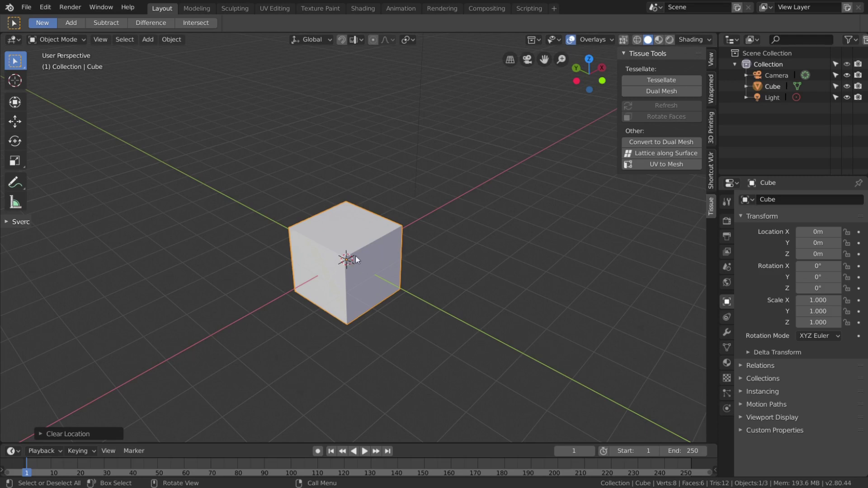
pyautogui.moveTo(386, 251); pyautogui.dragTo(396, 253, button='middle')
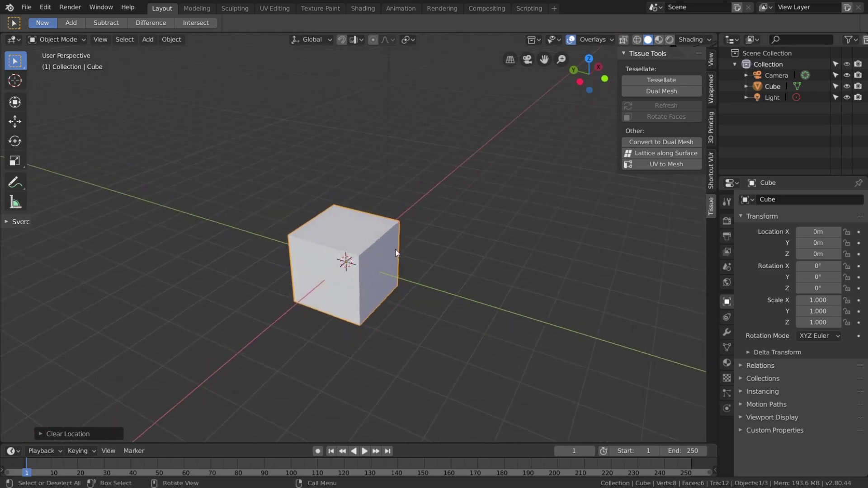
pyautogui.press('g')
pyautogui.press('y')
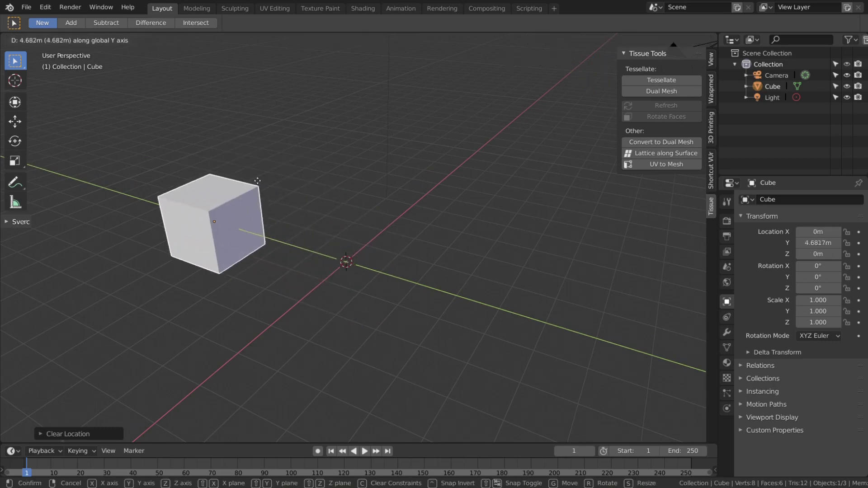
pyautogui.press('5')
pyautogui.press('Return')
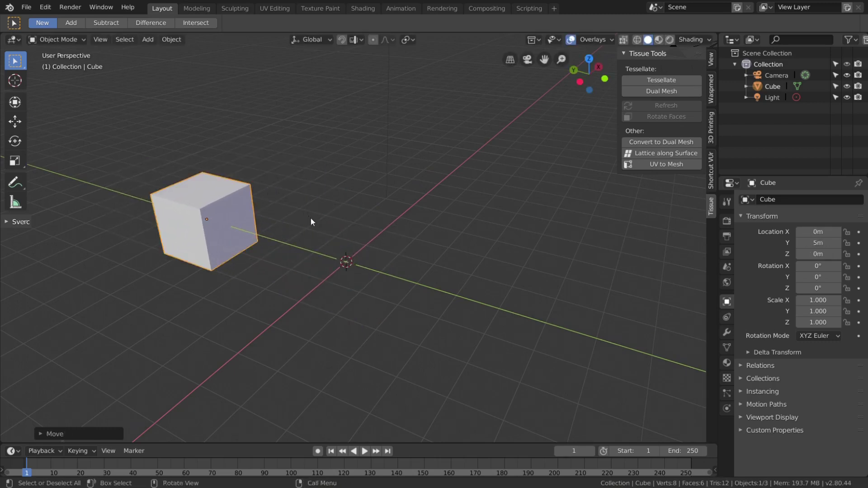
# Add a second mesh cube at the world origin
pyautogui.moveTo(311, 226); pyautogui.dragTo(332, 225, button='middle')
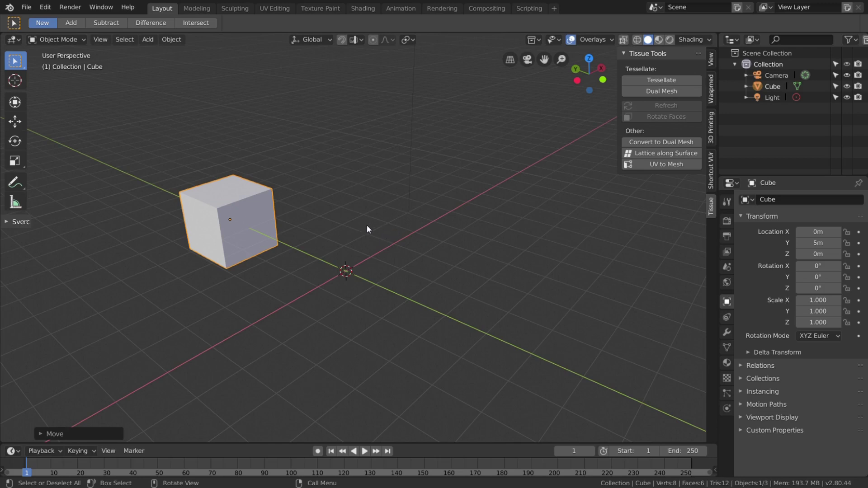
pyautogui.hotkey('shift', 'a')
pyautogui.moveTo(379, 229)
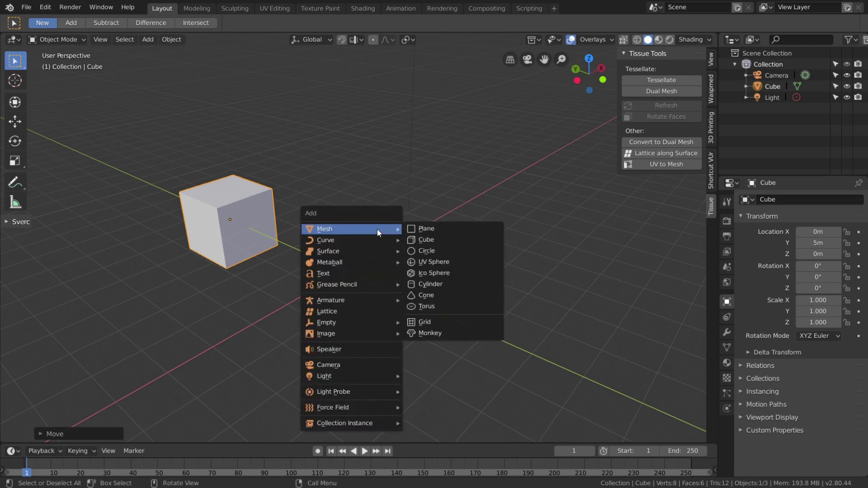
pyautogui.click(441, 245)
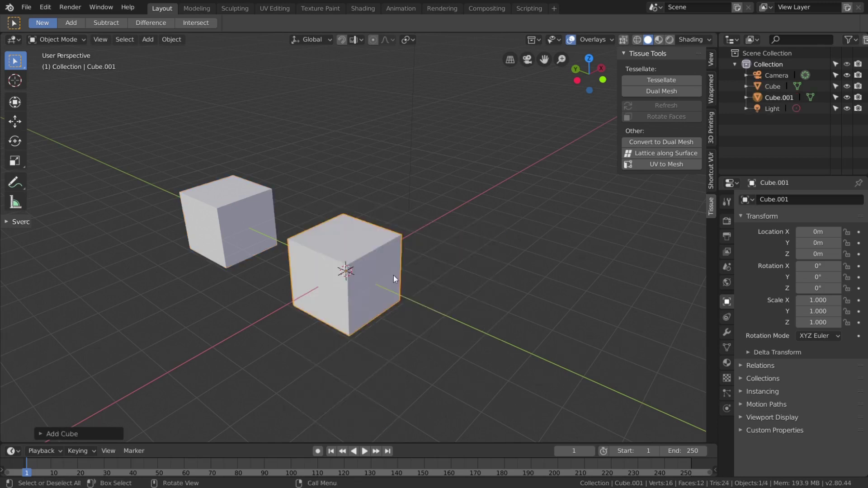
# In Edit Mode, shrink the new cube's top face and raise it along Z to form a tall tapered trunk
pyautogui.moveTo(399, 285); pyautogui.dragTo(388, 252, button='middle')
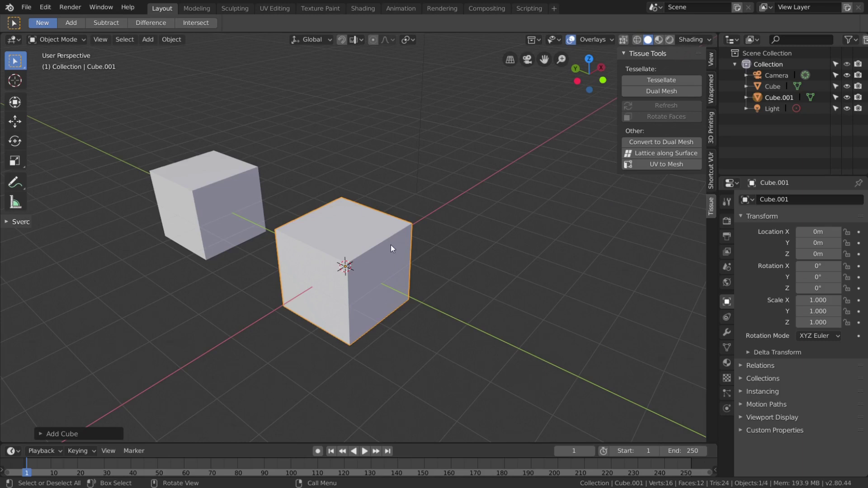
pyautogui.moveTo(387, 254); pyautogui.dragTo(399, 251, button='middle')
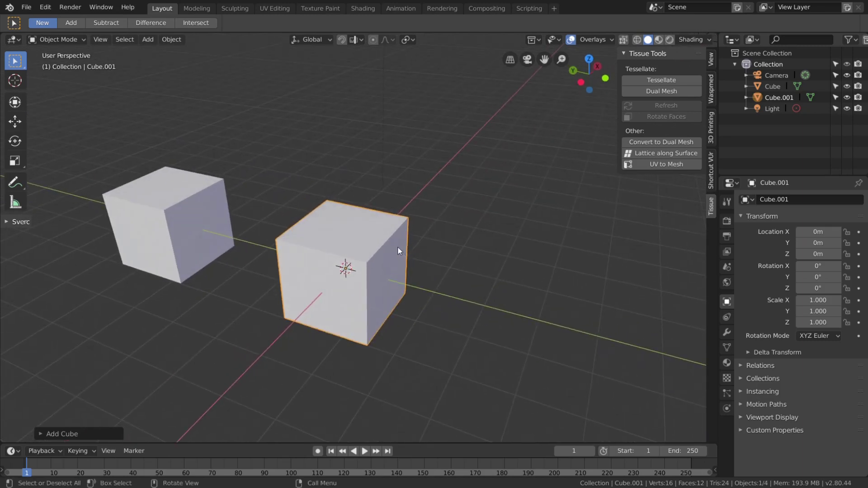
pyautogui.press('Tab')
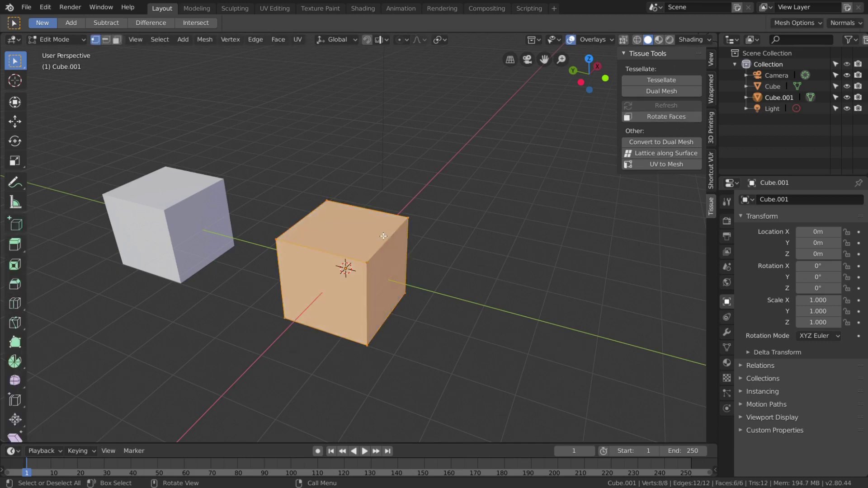
pyautogui.press('3')
pyautogui.click(352, 232)
pyautogui.moveTo(389, 239); pyautogui.dragTo(430, 277, button='middle')
pyautogui.press('s')
pyautogui.click(395, 260)
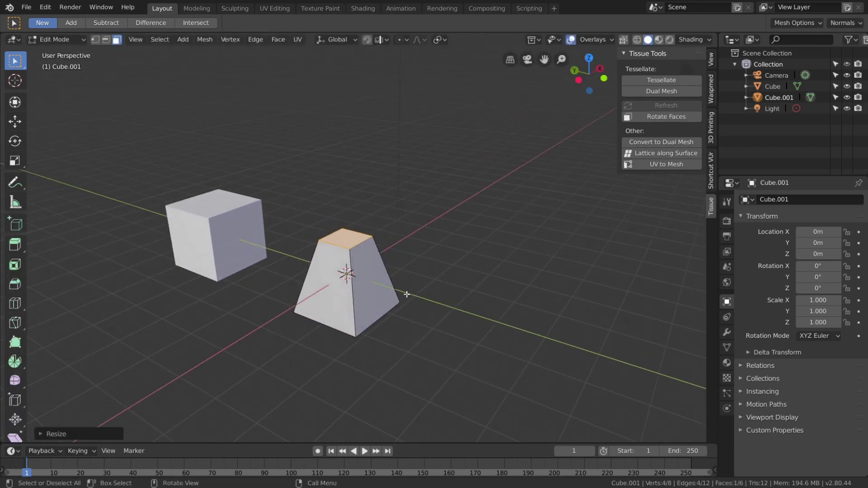
pyautogui.press('g')
pyautogui.press('z')
pyautogui.click(406, 225)
# Tilt the trunk's top face and extrude it twice, tilting it again between the extrusions, to form a bent branch
pyautogui.moveTo(406, 226); pyautogui.dragTo(437, 221, button='middle')
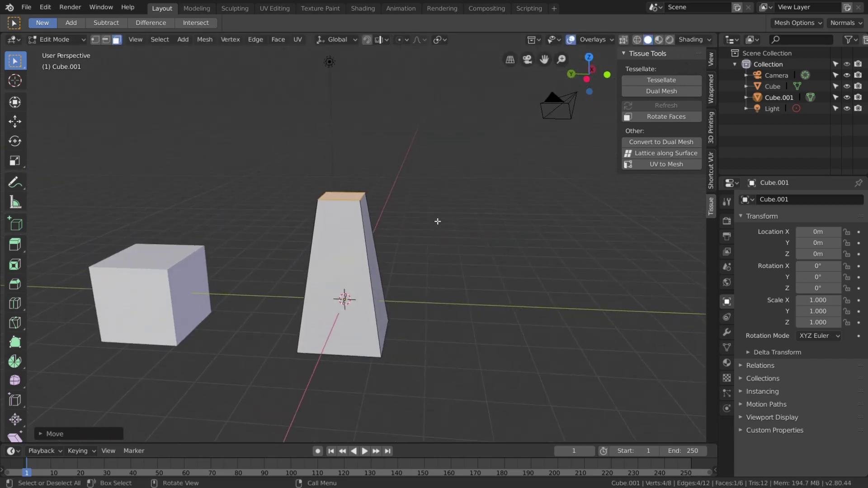
pyautogui.press('r')
pyautogui.click(435, 254)
pyautogui.press('e')
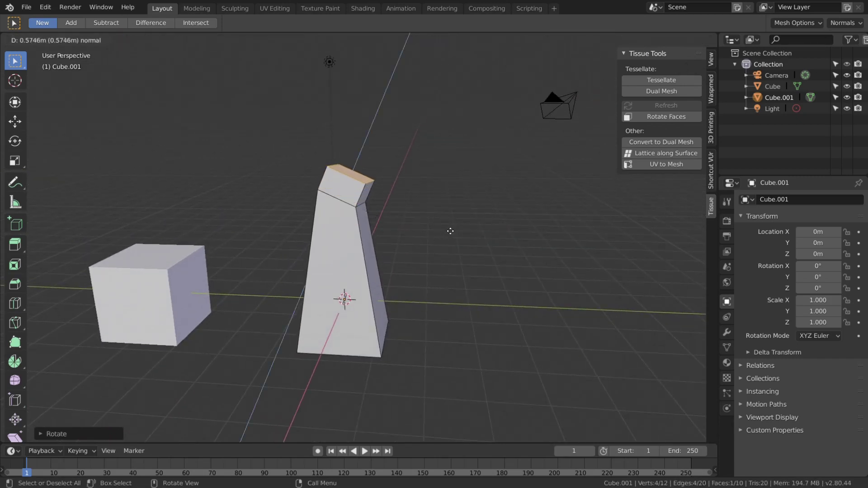
pyautogui.click(456, 218)
pyautogui.press('r')
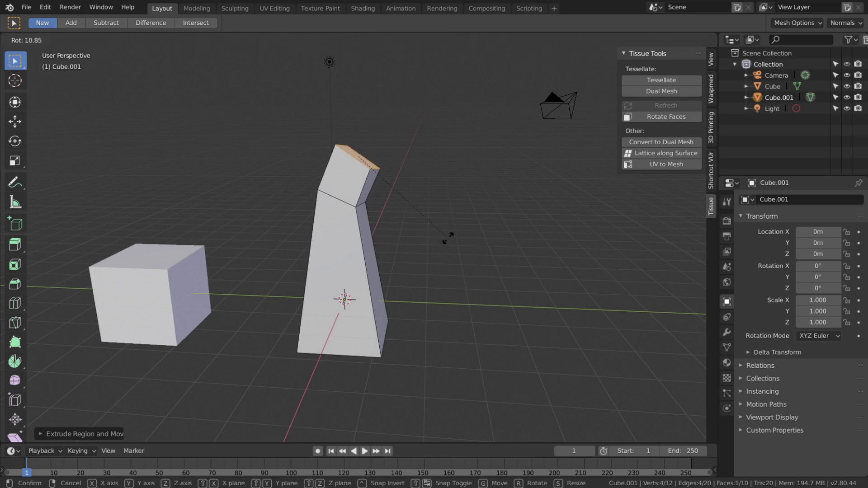
pyautogui.click(416, 237)
pyautogui.press('e')
pyautogui.click(422, 122)
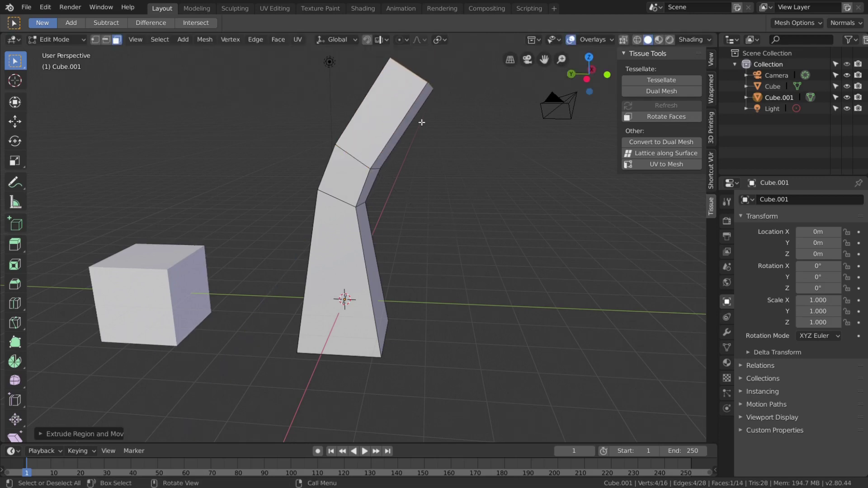
# Extrude the outer side face of the short middle segment into a second branch and return to Object Mode
pyautogui.moveTo(423, 89); pyautogui.dragTo(351, 176, button='middle')
pyautogui.click(351, 175)
pyautogui.press('e')
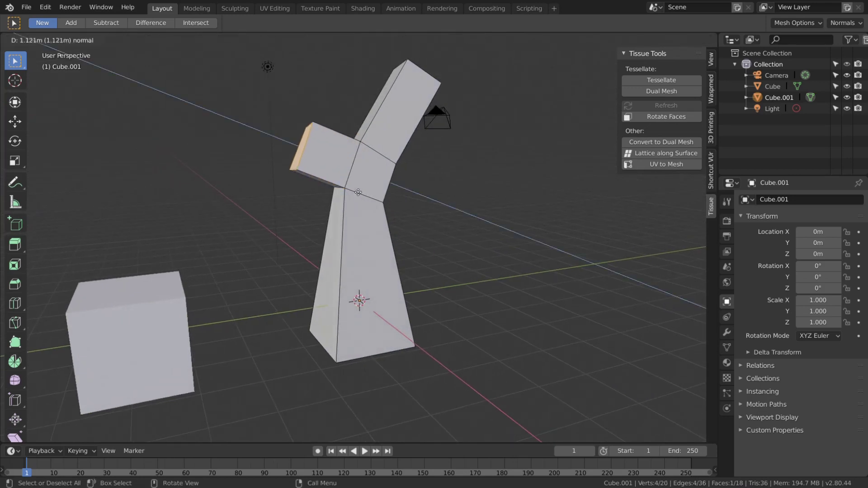
pyautogui.click(327, 167)
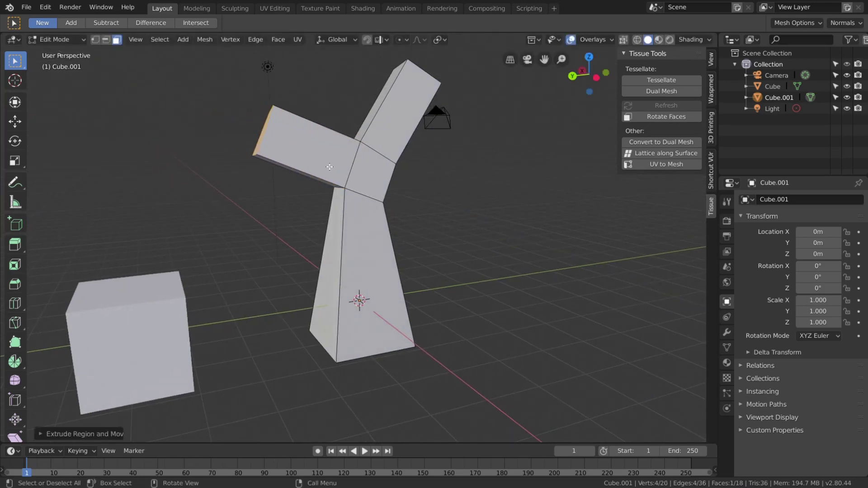
pyautogui.moveTo(328, 166); pyautogui.dragTo(353, 328, button='middle')
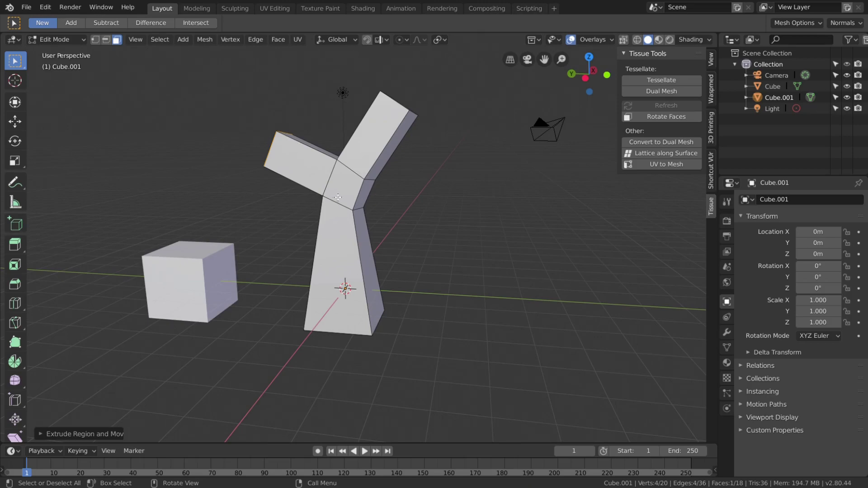
pyautogui.moveTo(357, 178); pyautogui.dragTo(370, 217, button='middle')
pyautogui.press('Tab')
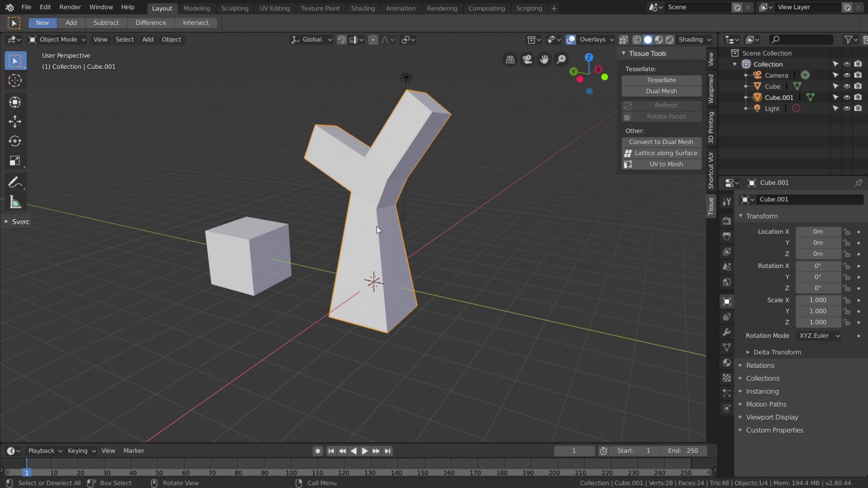
# Tessellate the plain cube as base with the branched mesh as component, keeping Quad fill and the Along Normals direction
pyautogui.keyDown('shift'); pyautogui.click(257, 262); pyautogui.keyUp('shift')
pyautogui.click(683, 81)
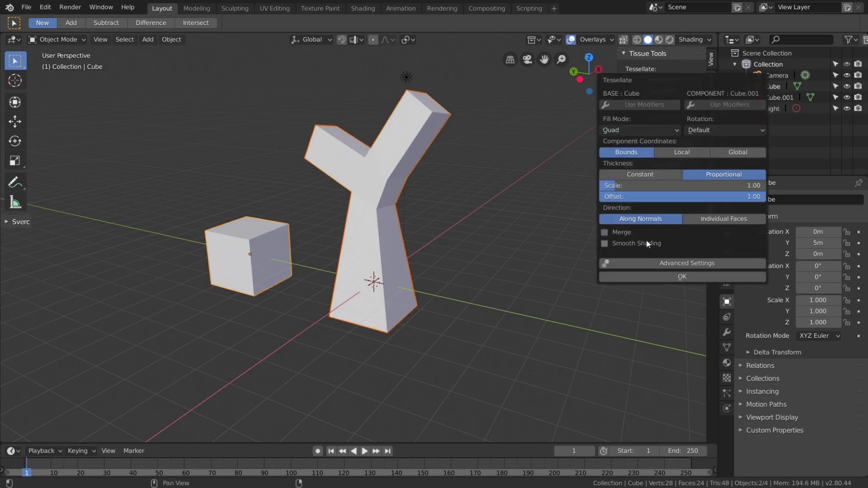
pyautogui.click(663, 276)
# Examine from several sides how the branched component is distributed and deformed over the base cube's faces
pyautogui.moveTo(294, 258); pyautogui.dragTo(452, 226, button='middle')
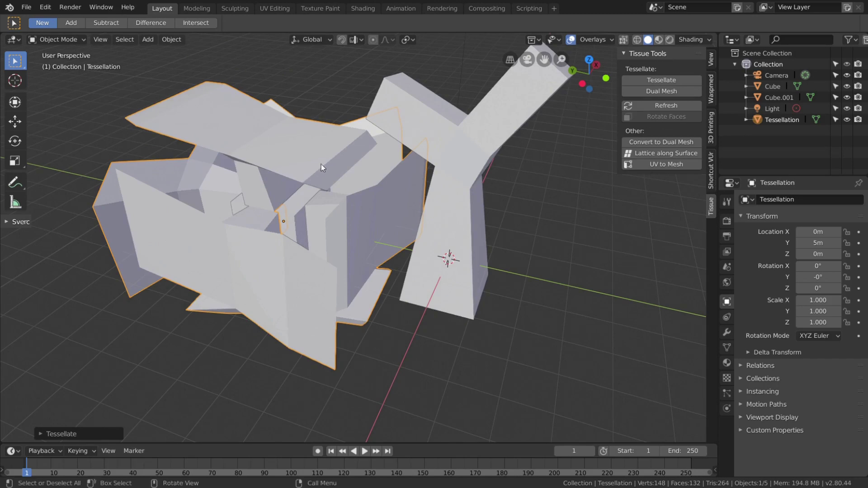
pyautogui.moveTo(296, 181); pyautogui.dragTo(370, 269, button='middle')
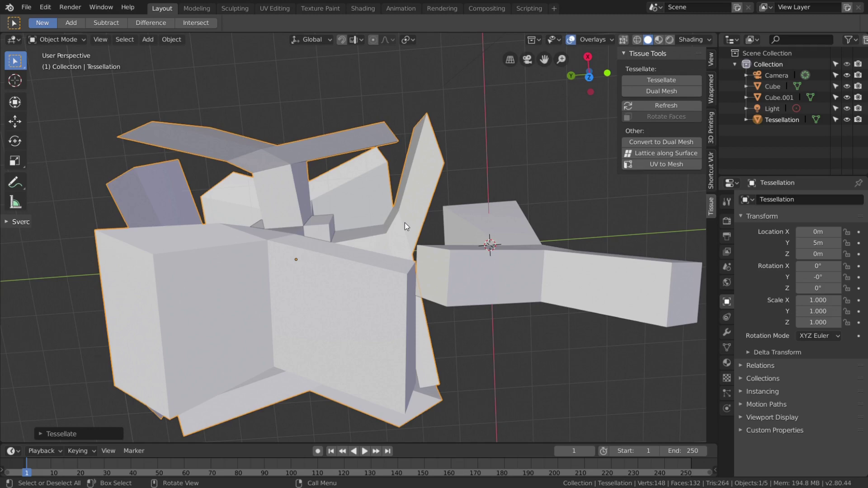
pyautogui.moveTo(308, 163); pyautogui.dragTo(355, 142, button='middle')
pyautogui.moveTo(468, 196); pyautogui.dragTo(443, 230, button='middle')
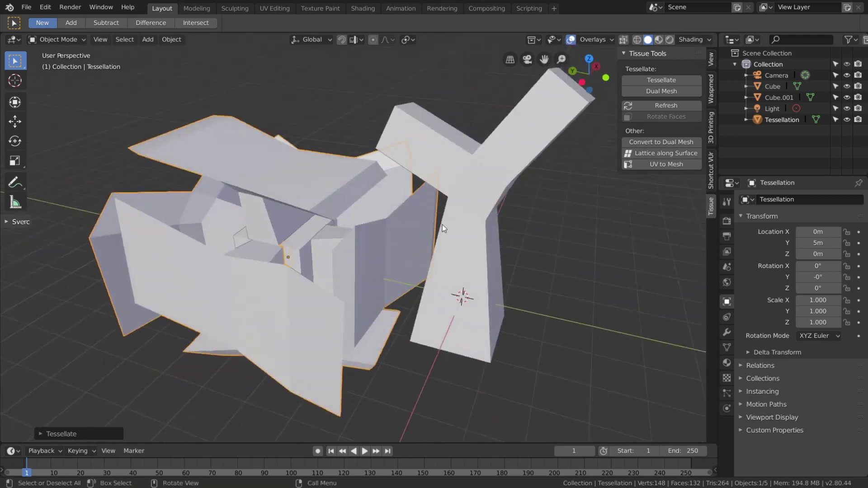
pyautogui.moveTo(415, 192); pyautogui.dragTo(262, 235, button='middle')
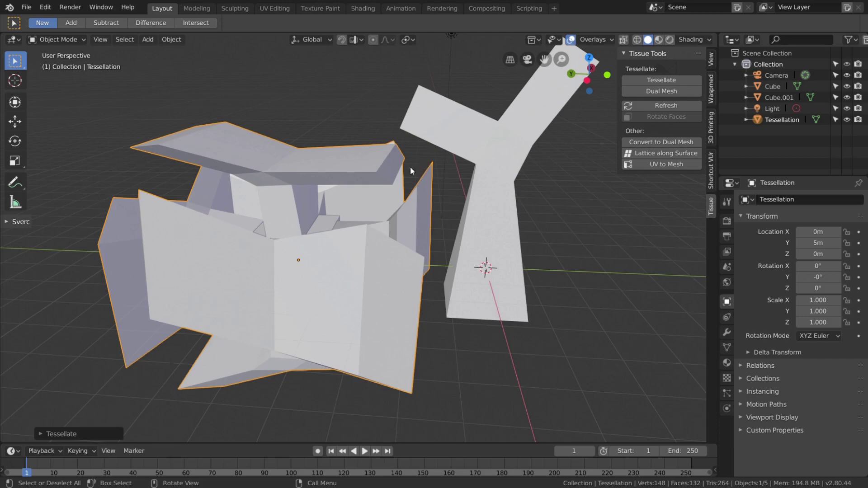
pyautogui.moveTo(353, 232); pyautogui.dragTo(333, 229, button='middle')
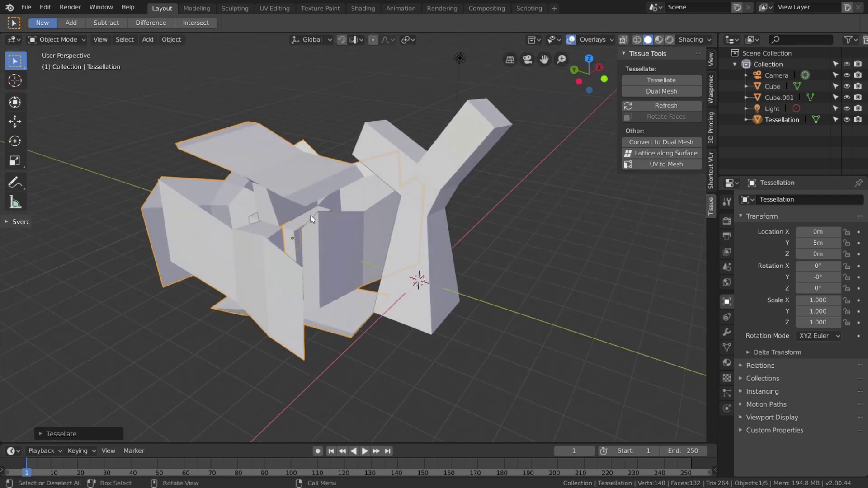
pyautogui.scroll(3, 312, 219)
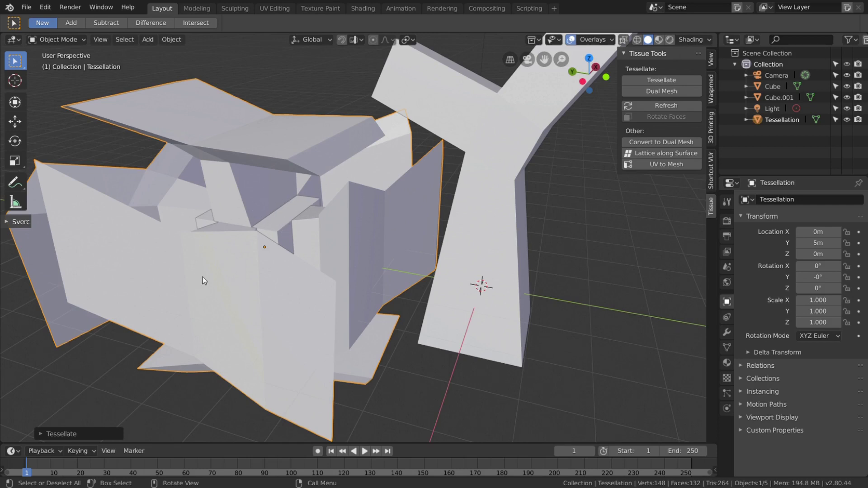
pyautogui.moveTo(244, 263); pyautogui.dragTo(225, 263, button='middle')
pyautogui.scroll(-2, 236, 226)
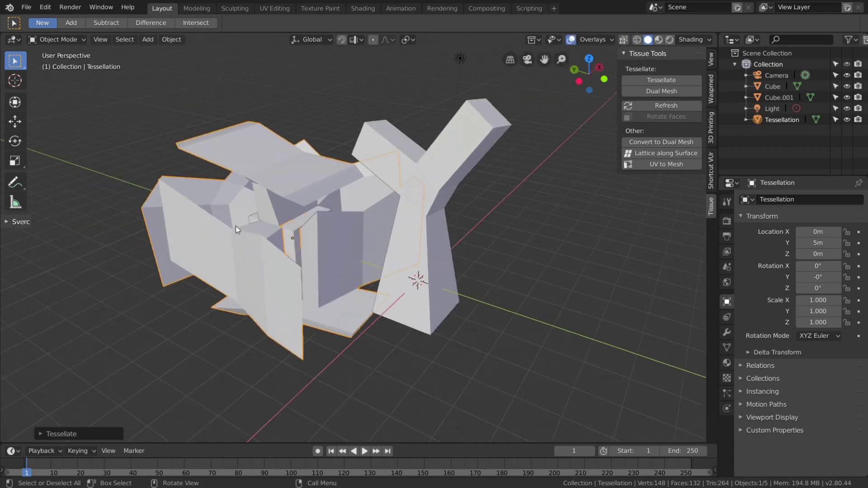
pyautogui.moveTo(235, 230); pyautogui.dragTo(420, 217, button='middle')
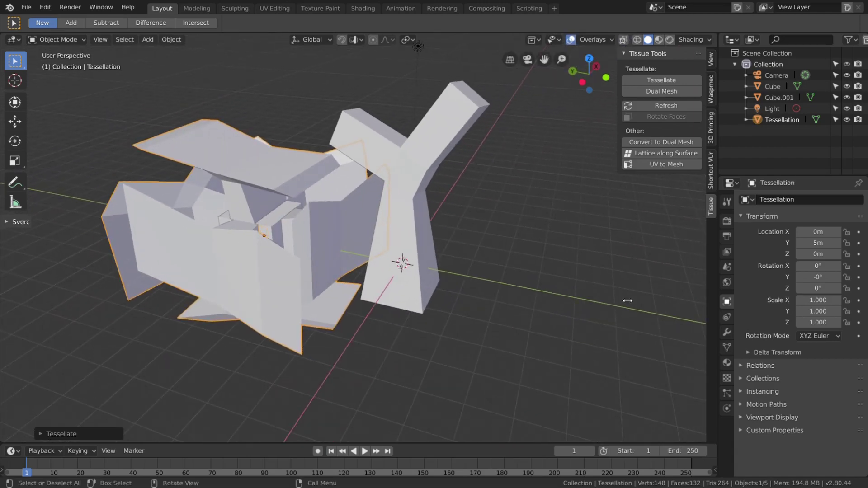
# Open the tessellated object's Tissue - Tessellate settings and set the direction to Individual Faces
pyautogui.moveTo(719, 347); pyautogui.dragTo(704, 347)
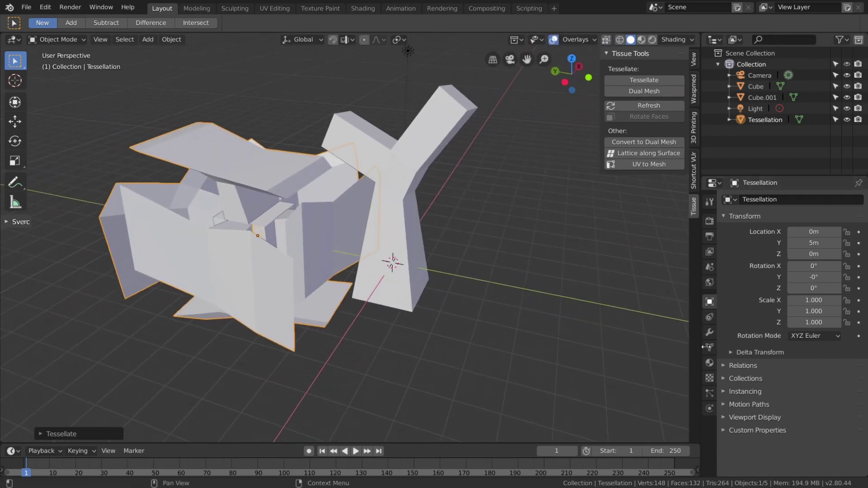
pyautogui.click(709, 348)
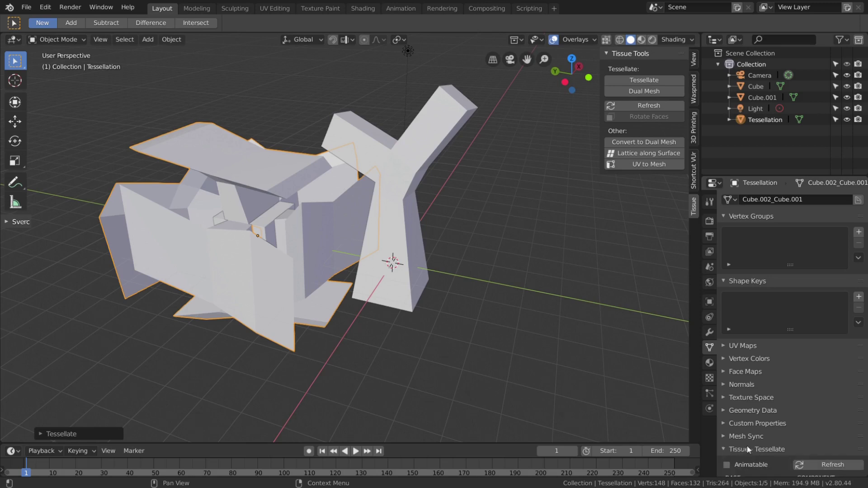
pyautogui.click(751, 449)
pyautogui.scroll(-8, 800, 255)
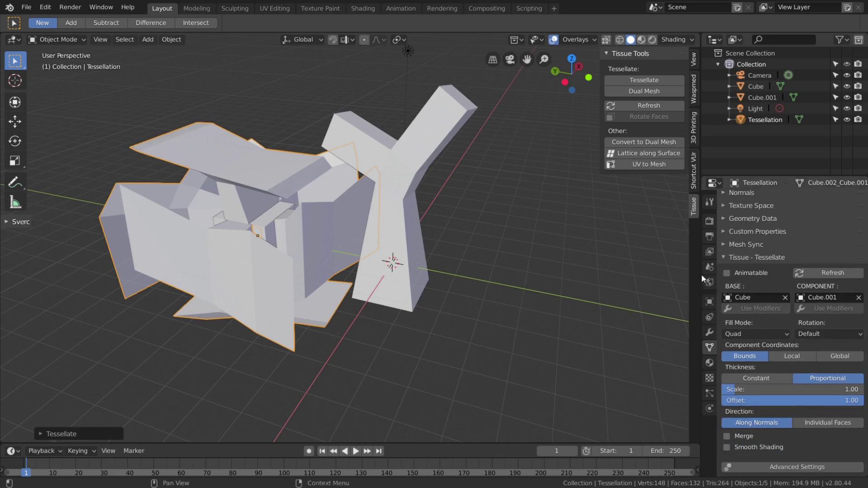
pyautogui.click(829, 425)
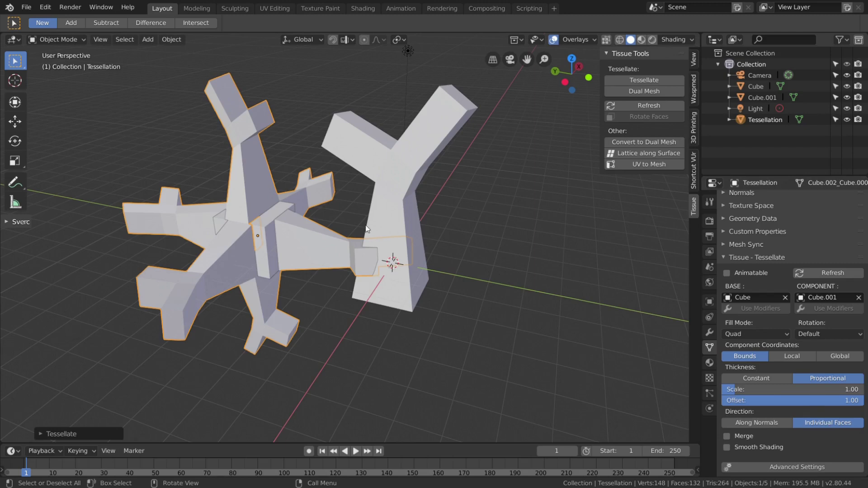
# Inspect the individual-face tessellation up close, especially where neighbouring components meet around the base cube
pyautogui.moveTo(367, 228); pyautogui.dragTo(317, 235, button='middle')
pyautogui.scroll(2, 363, 249)
pyautogui.scroll(-1, 373, 246)
pyautogui.scroll(2, 312, 234)
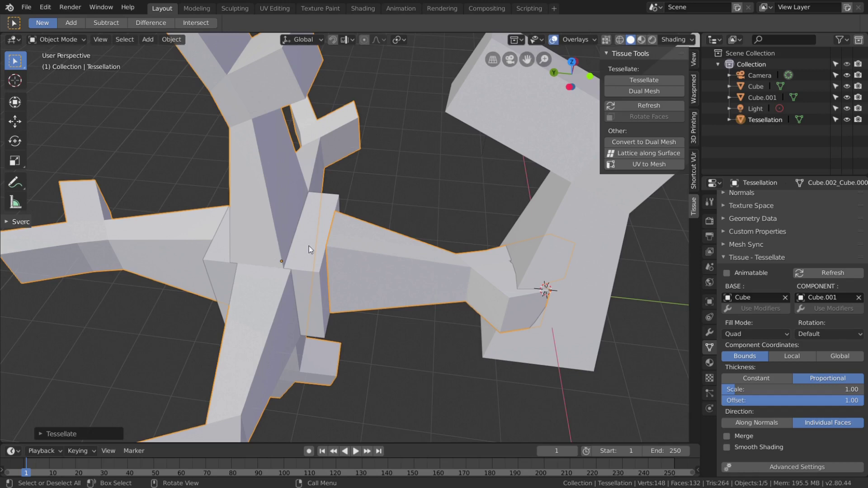
pyautogui.scroll(-2, 308, 246)
pyautogui.moveTo(308, 245); pyautogui.dragTo(366, 201, button='middle')
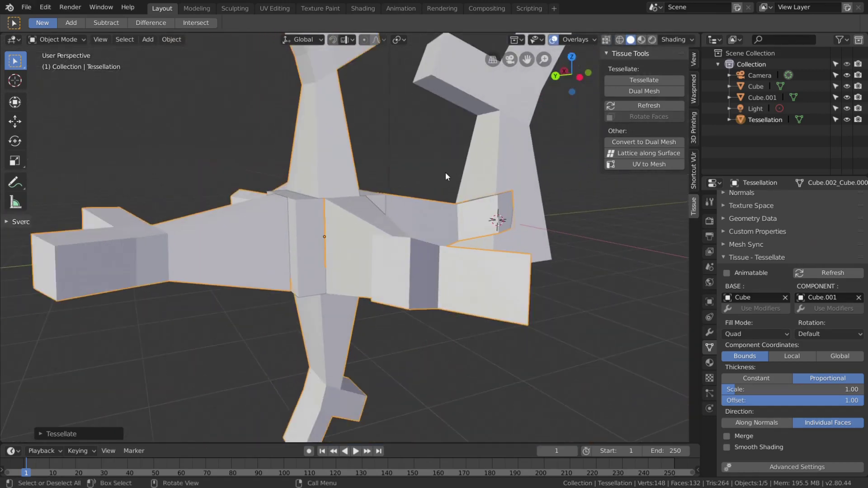
# Check the branched component, then reselect the tessellated object and bring its Tissue - Tessellate settings back up
pyautogui.keyDown('shift'); pyautogui.moveTo(446, 176); pyautogui.dragTo(445, 199, button='middle'); pyautogui.keyUp('shift')
pyautogui.click(432, 192)
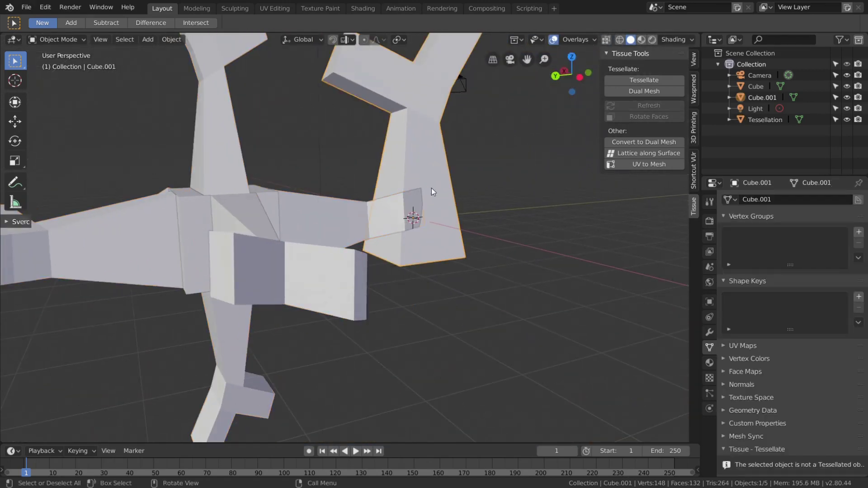
pyautogui.click(317, 238)
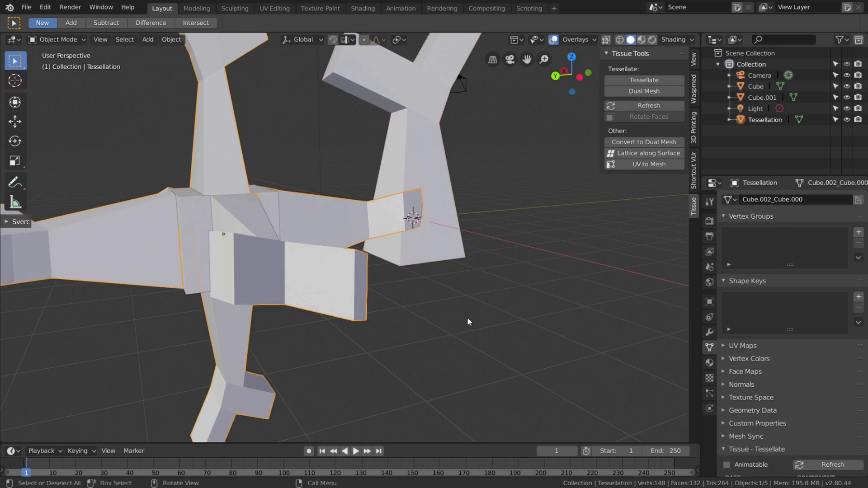
pyautogui.scroll(-5, 731, 394)
pyautogui.scroll(-3, 732, 393)
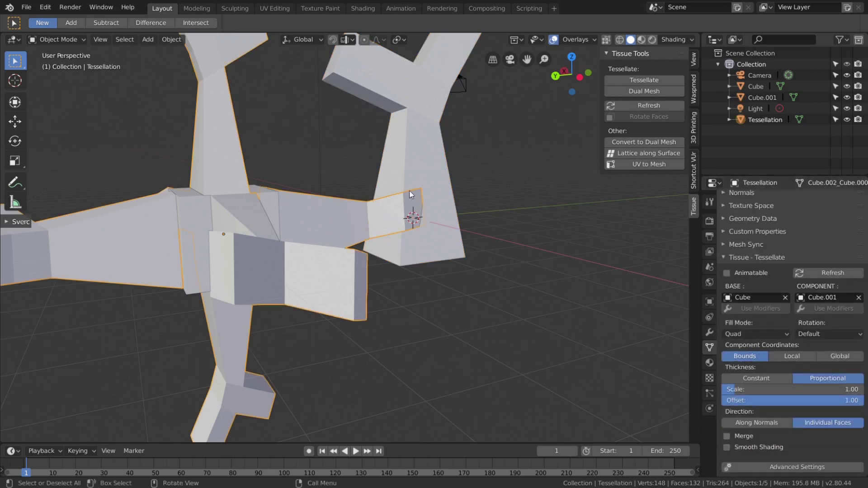
# Examine the individual-face tessellation from above and from several sides, comparing its arms with the original branched component
pyautogui.press('KP_7')
pyautogui.scroll(6, 361, 121)
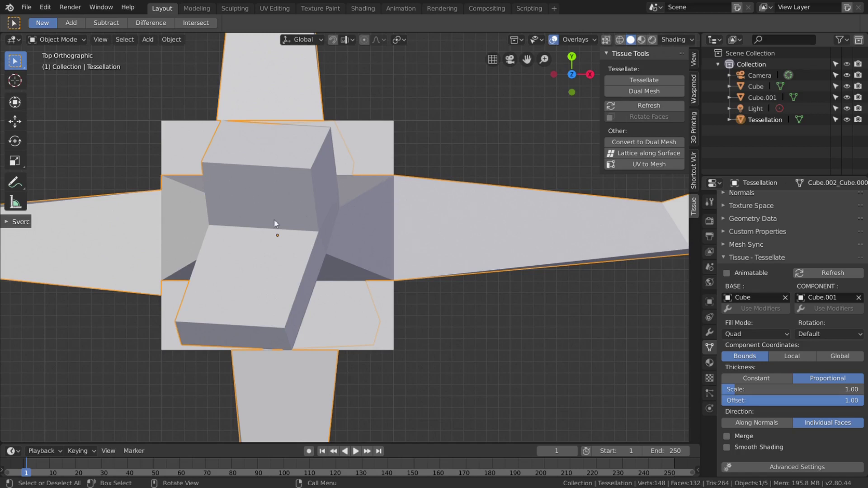
pyautogui.scroll(-5, 336, 224)
pyautogui.moveTo(312, 250); pyautogui.dragTo(382, 210, button='middle')
pyautogui.keyDown('shift'); pyautogui.moveTo(449, 224); pyautogui.dragTo(311, 212, button='middle'); pyautogui.keyUp('shift')
pyautogui.moveTo(372, 320); pyautogui.dragTo(361, 269, button='middle')
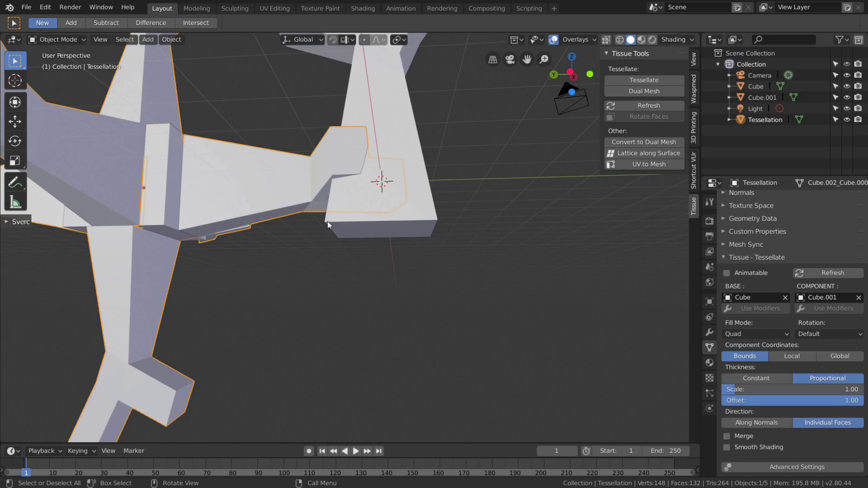
pyautogui.moveTo(436, 186); pyautogui.dragTo(339, 171, button='middle')
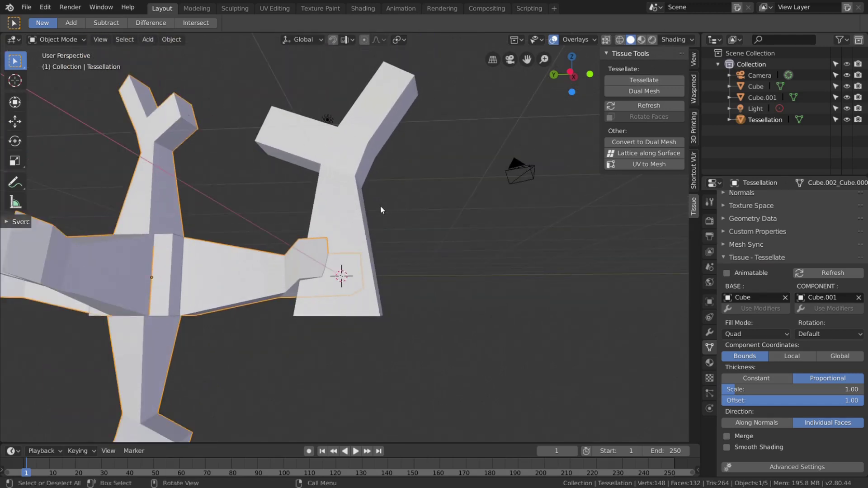
pyautogui.moveTo(315, 193); pyautogui.dragTo(410, 256, button='middle')
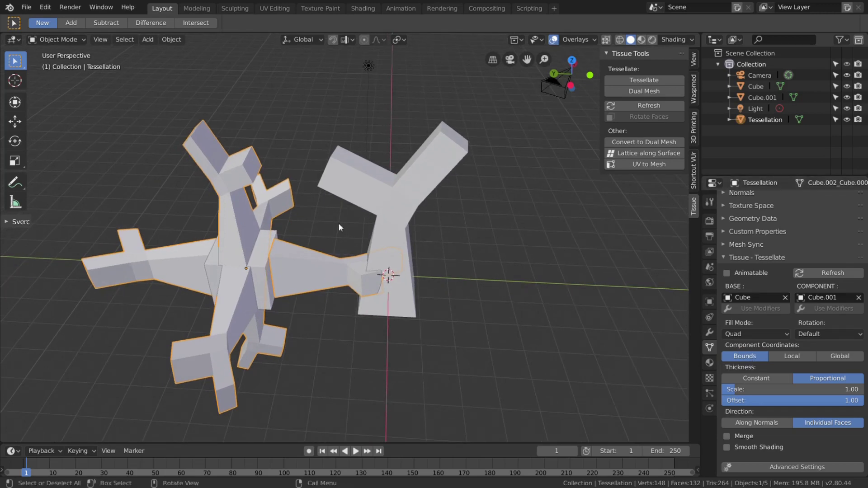
pyautogui.moveTo(372, 232); pyautogui.dragTo(360, 258, button='middle')
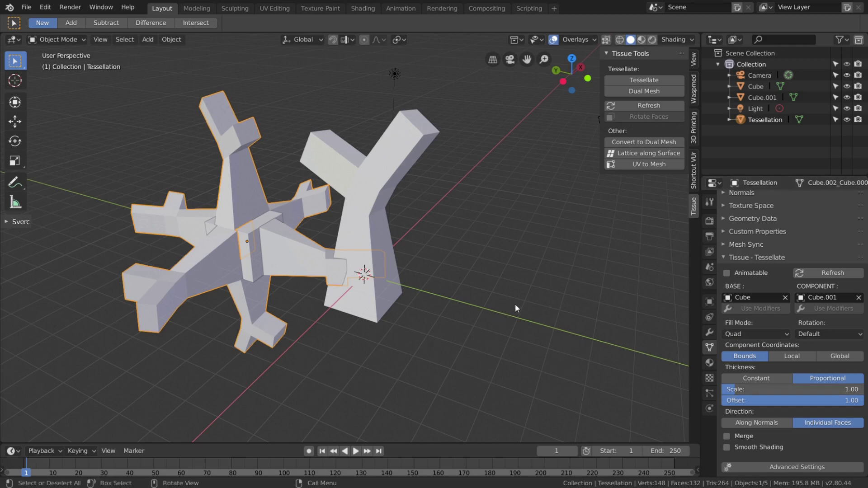
pyautogui.scroll(2, 471, 284)
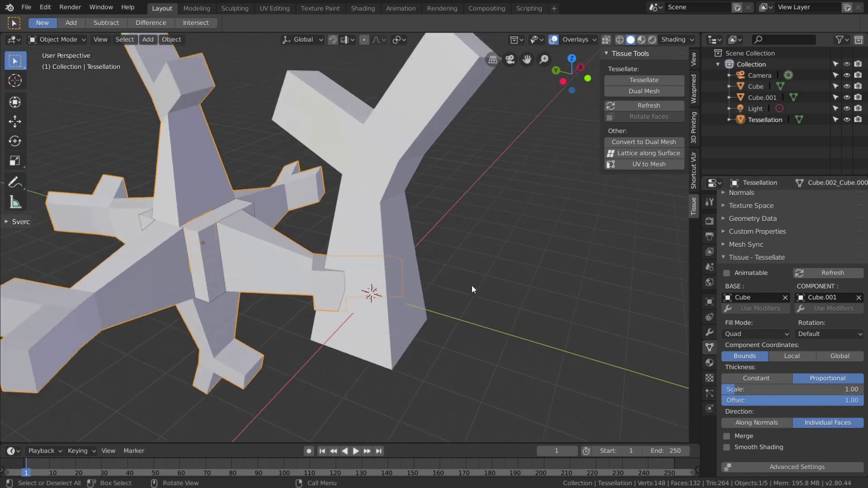
pyautogui.keyDown('shift'); pyautogui.moveTo(650, 294); pyautogui.dragTo(595, 278, button='middle'); pyautogui.keyUp('shift')
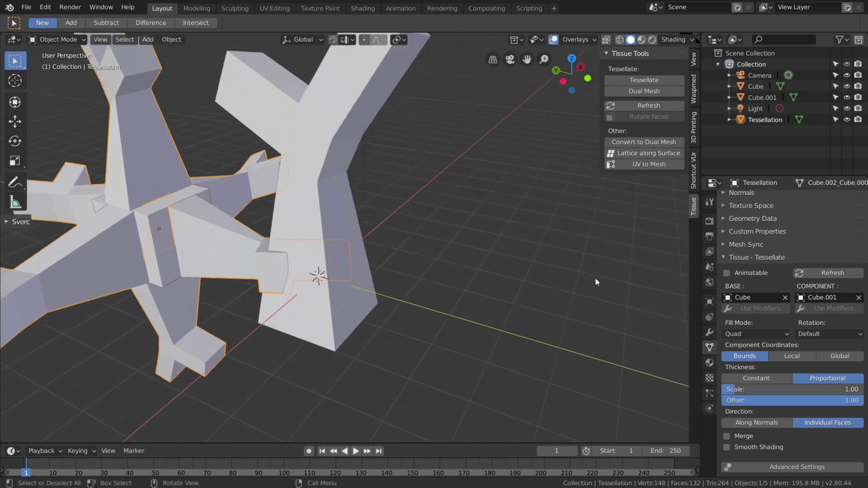
# Set the tessellation's component coordinates to Global and move the object along the Y axis to 20 m, clear of the cube and component
pyautogui.click(840, 356)
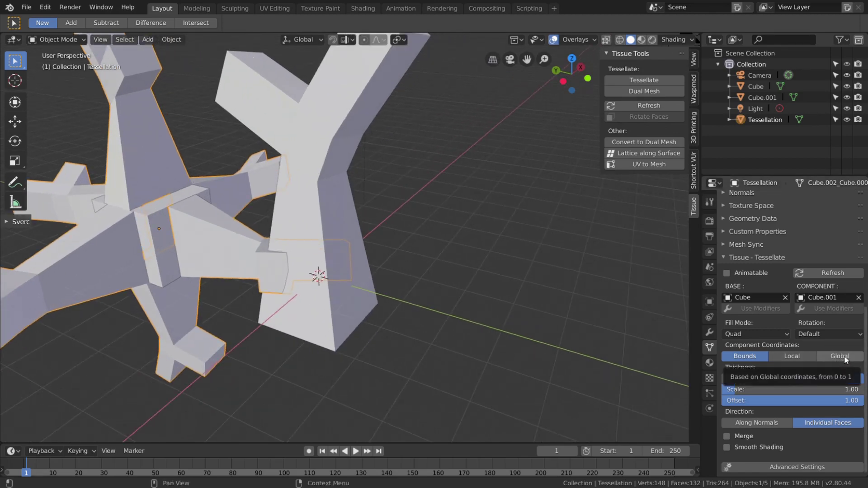
pyautogui.moveTo(475, 244); pyautogui.dragTo(389, 260, button='middle')
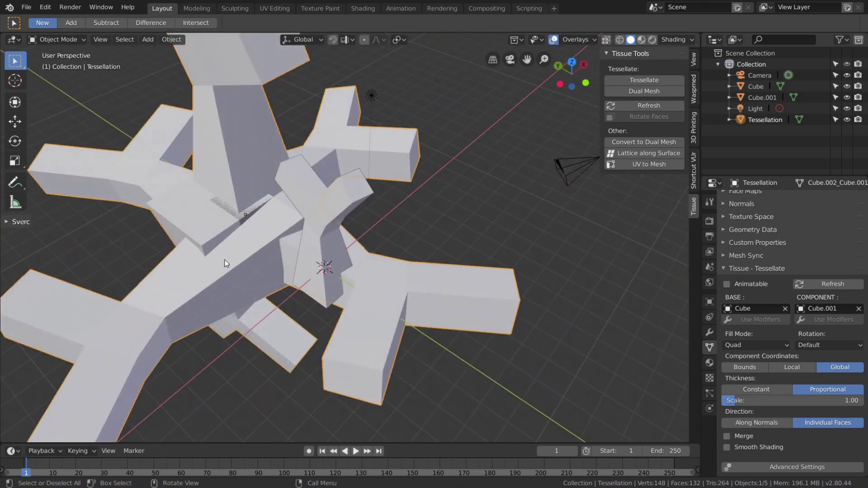
pyautogui.scroll(-4, 363, 262)
pyautogui.press('g')
pyautogui.press('y')
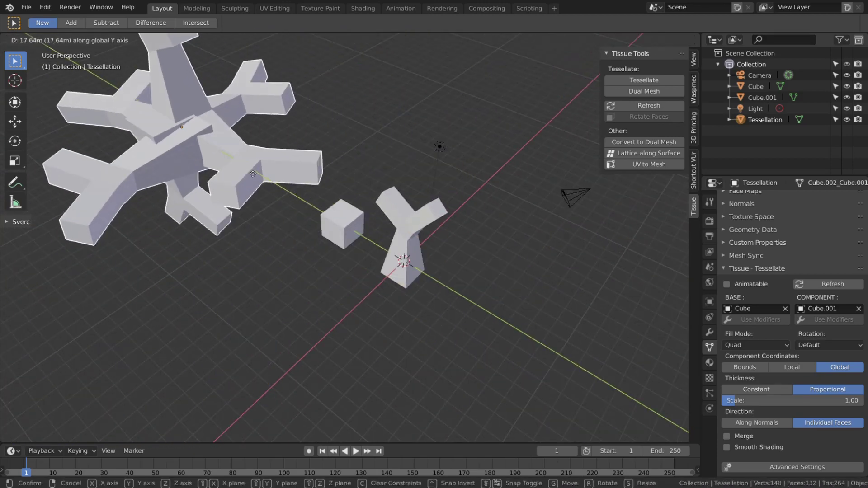
pyautogui.click(459, 273)
pyautogui.scroll(4, 459, 273)
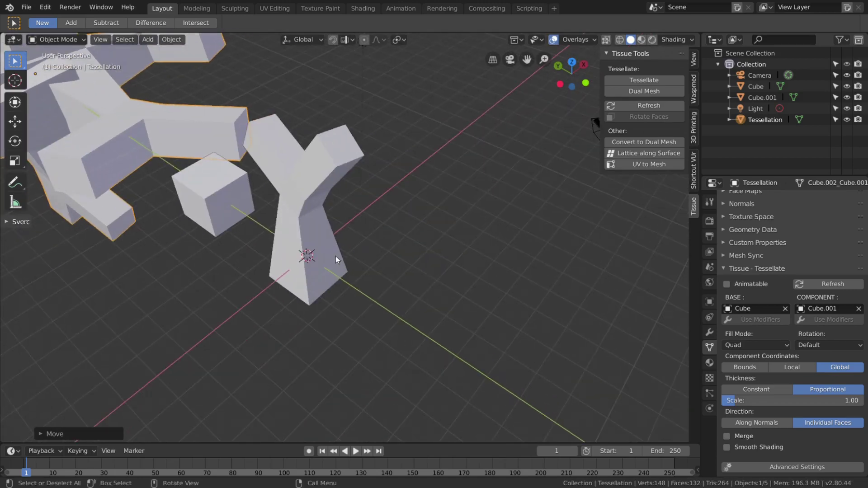
# Set the branched component's location to 0.5 m on X, Y and Z
pyautogui.click(335, 256)
pyautogui.scroll(5, 342, 256)
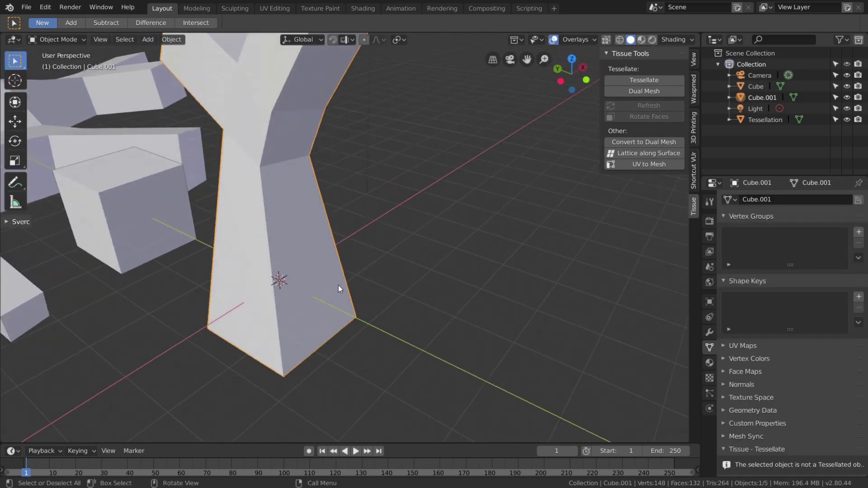
pyautogui.scroll(-3, 338, 285)
pyautogui.moveTo(328, 257); pyautogui.dragTo(328, 205, button='middle')
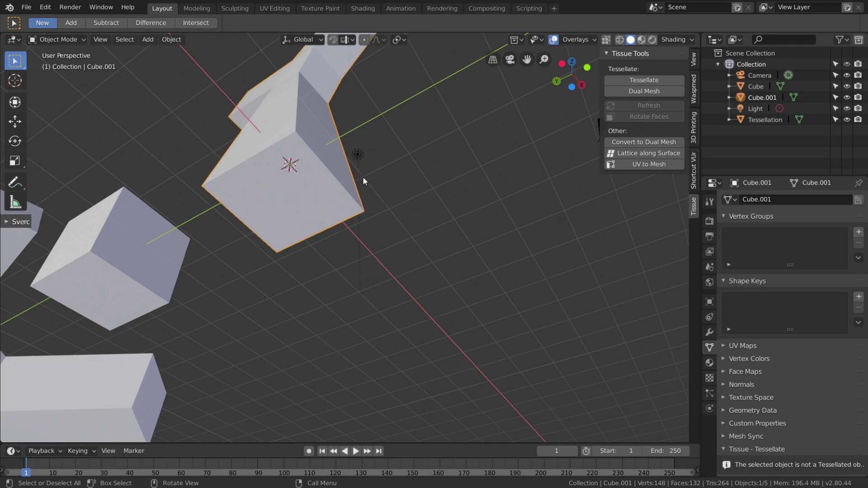
pyautogui.moveTo(320, 178); pyautogui.dragTo(320, 213, button='middle')
pyautogui.click(694, 59)
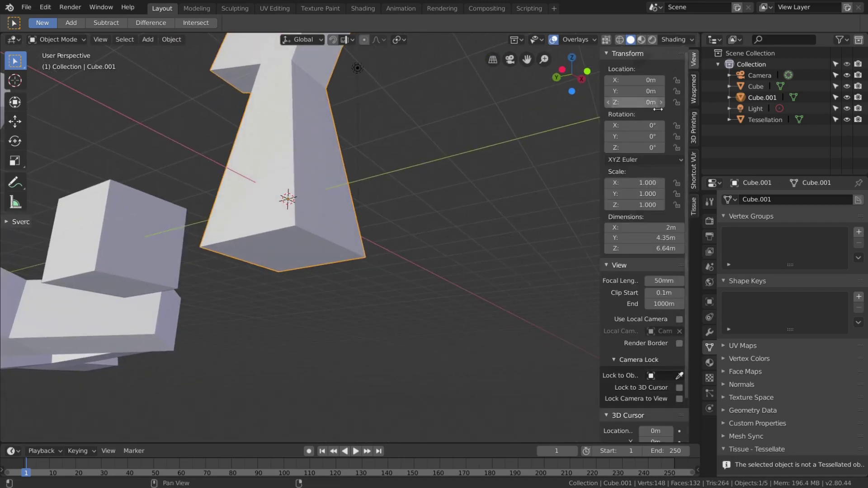
pyautogui.moveTo(311, 194); pyautogui.dragTo(278, 203, button='middle')
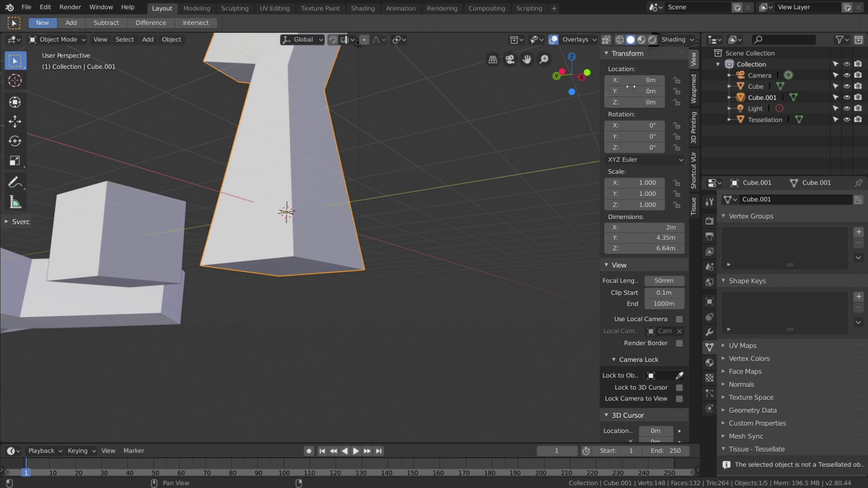
pyautogui.moveTo(635, 80); pyautogui.dragTo(635, 103)
pyautogui.write('0')
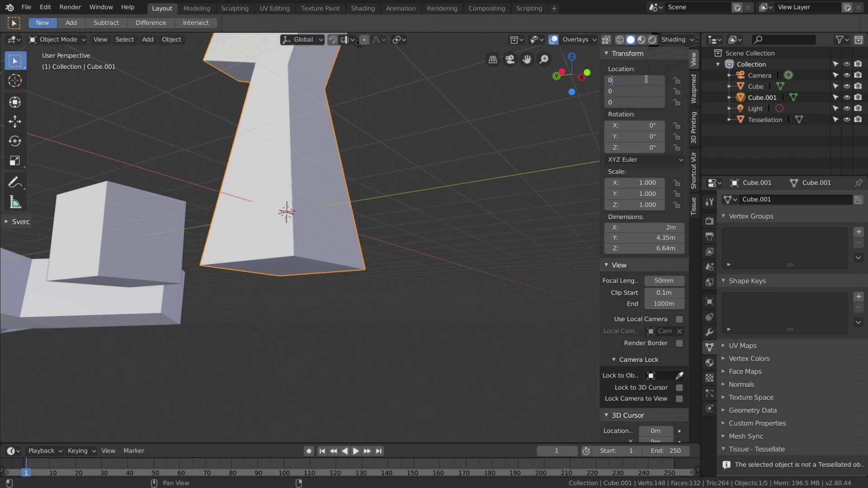
pyautogui.write('.5')
pyautogui.press('Return')
# Scale the branched component uniformly by 0.5 and check how its base sits against the world origin
pyautogui.moveTo(351, 151); pyautogui.dragTo(288, 186, button='middle')
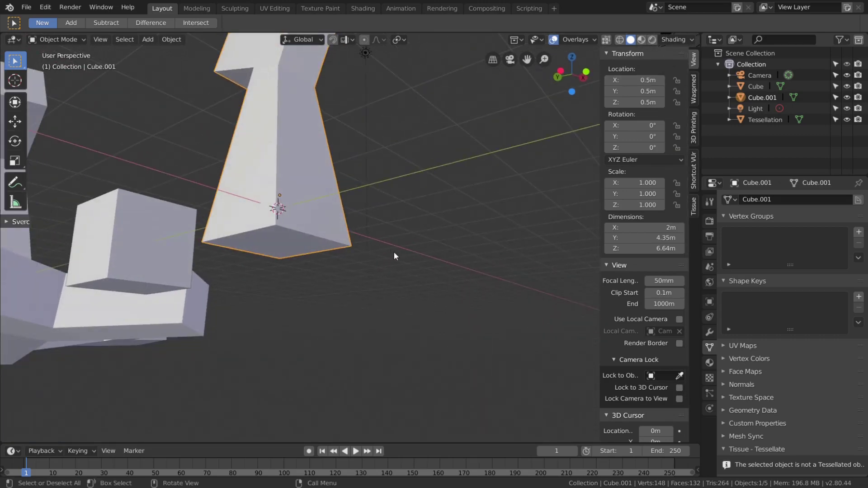
pyautogui.write('s.5')
pyautogui.press('Return')
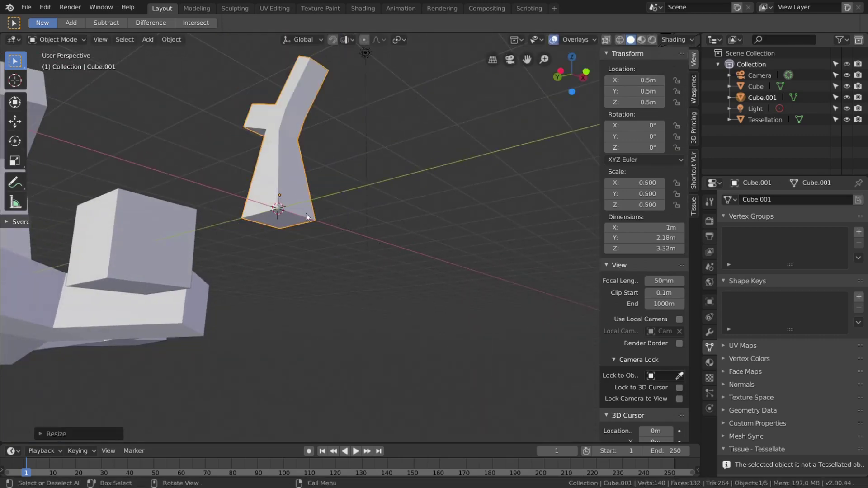
pyautogui.moveTo(353, 199); pyautogui.dragTo(264, 257, button='middle')
pyautogui.scroll(3, 322, 205)
pyautogui.moveTo(322, 206); pyautogui.dragTo(331, 266, button='middle')
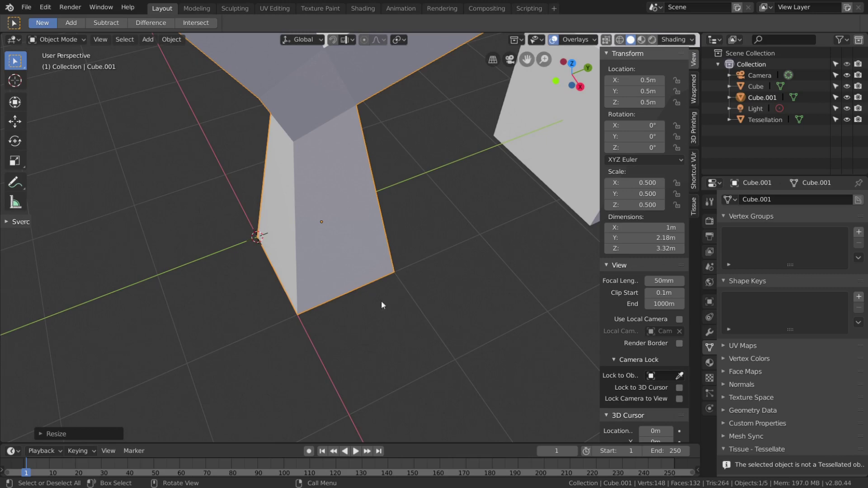
pyautogui.moveTo(381, 300); pyautogui.dragTo(273, 275, button='middle')
pyautogui.moveTo(436, 264); pyautogui.dragTo(261, 316, button='middle')
pyautogui.moveTo(381, 298); pyautogui.dragTo(343, 304, button='middle')
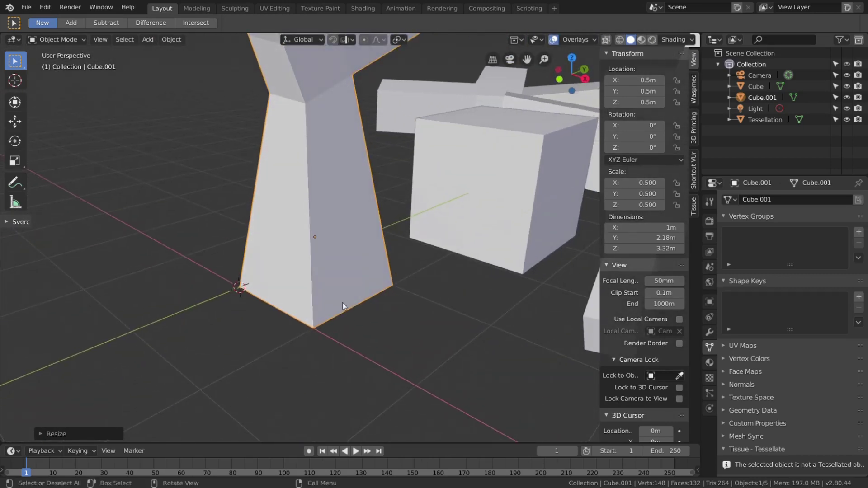
# Check the global coordinates of the four base corner vertices of the branched component in Edit Mode
pyautogui.press('Tab')
pyautogui.press('1')
pyautogui.click(394, 287)
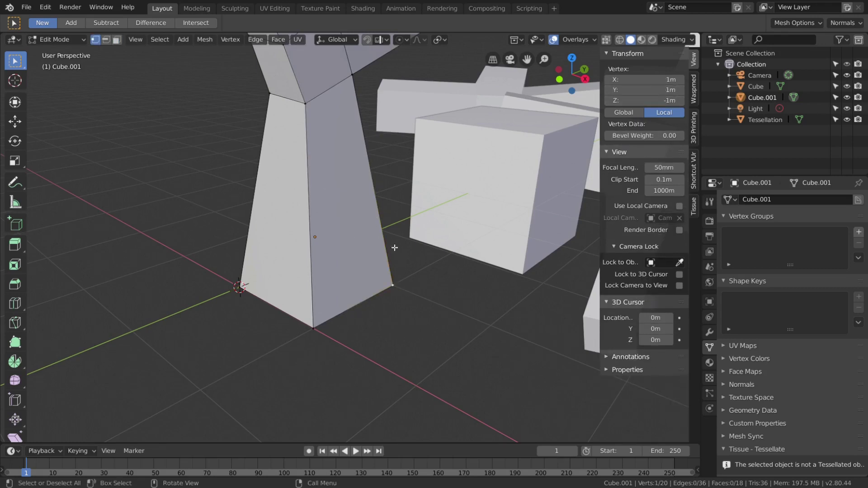
pyautogui.click(638, 111)
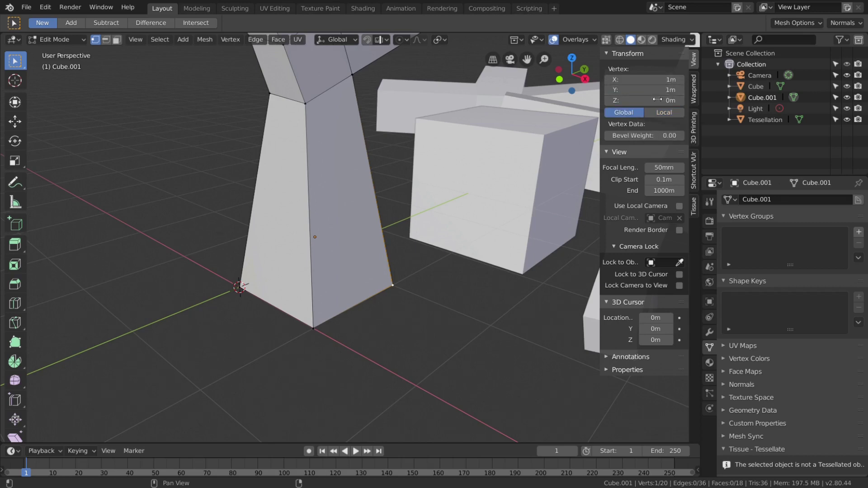
pyautogui.click(324, 335)
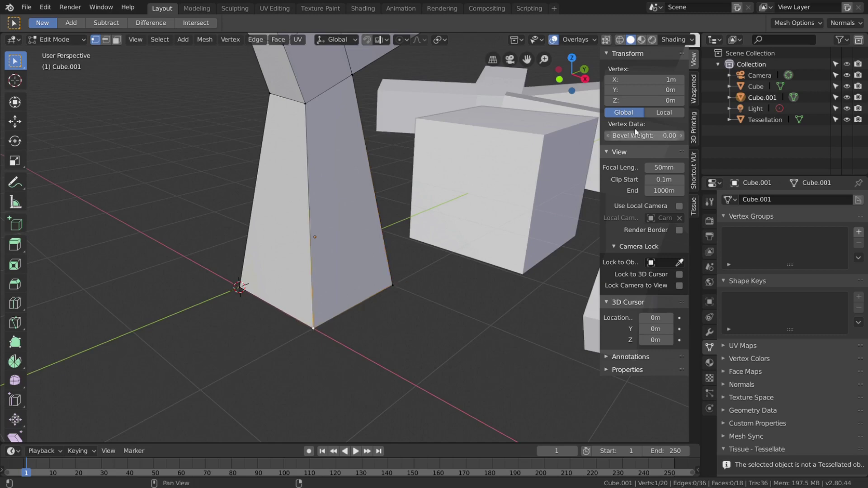
pyautogui.click(240, 287)
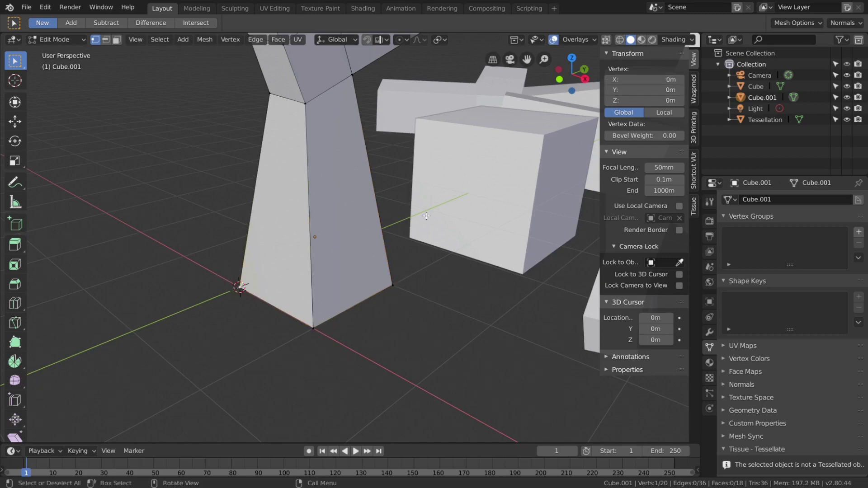
pyautogui.moveTo(289, 275); pyautogui.dragTo(431, 282, button='middle')
pyautogui.click(283, 338)
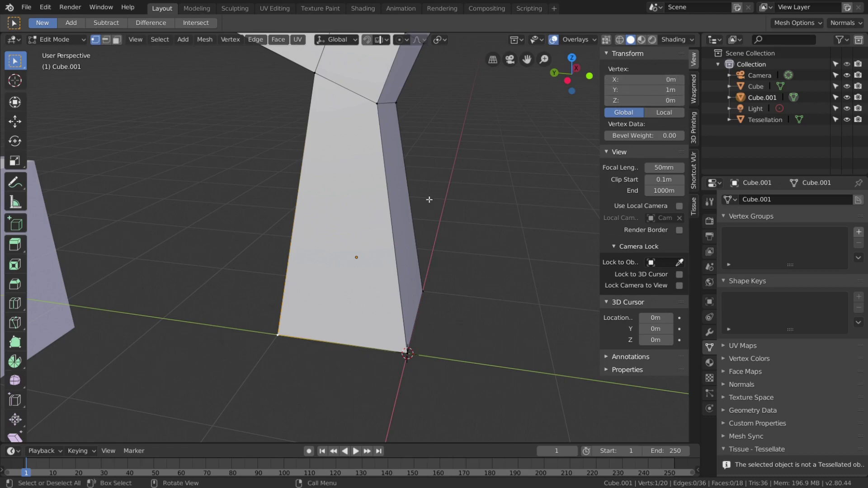
# Return to Object Mode and refresh the tessellated object so it uses the repositioned, scaled component
pyautogui.press('Tab')
pyautogui.moveTo(448, 195); pyautogui.dragTo(358, 227, button='middle')
pyautogui.scroll(-5, 340, 238)
pyautogui.scroll(-3, 319, 246)
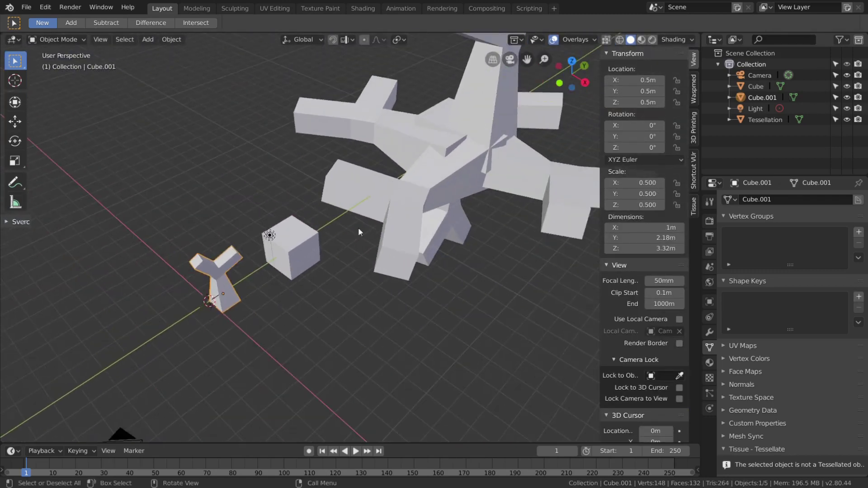
pyautogui.click(455, 169)
pyautogui.scroll(-10, 800, 435)
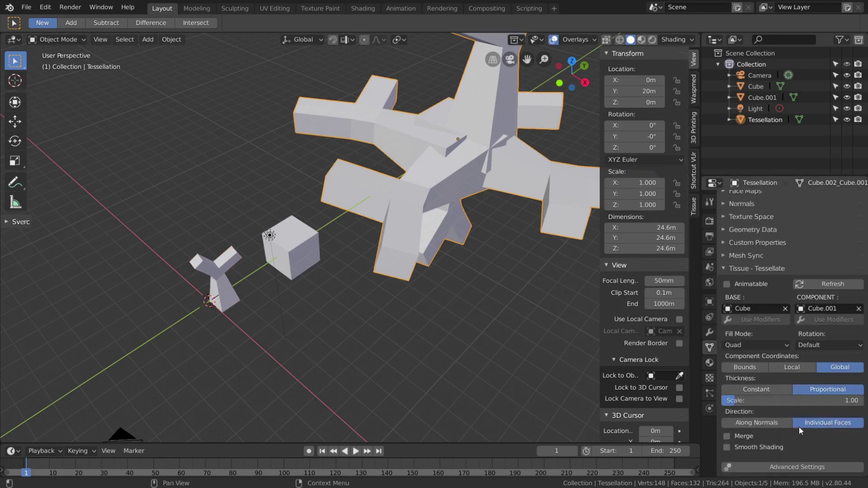
pyautogui.click(847, 284)
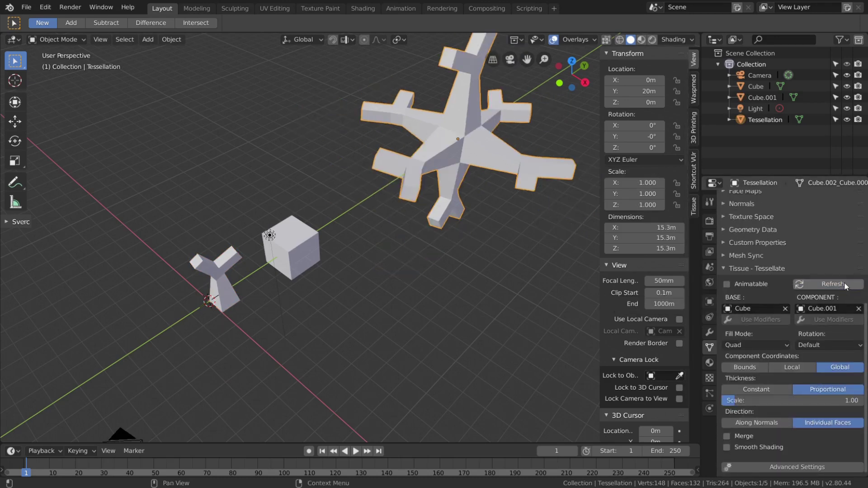
# Inspect the refreshed tessellation up close where its arms meet, and compare it with the base cube and component
pyautogui.moveTo(452, 213); pyautogui.dragTo(500, 175, button='middle')
pyautogui.press('KP_Decimal')
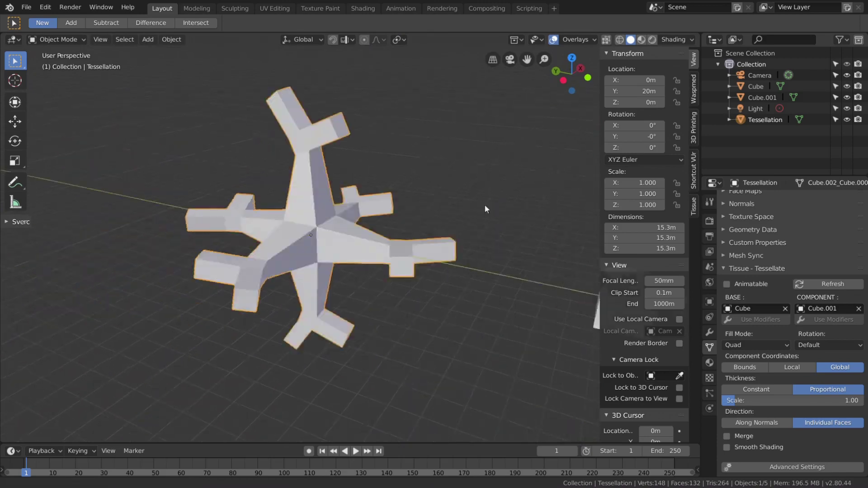
pyautogui.scroll(8, 485, 205)
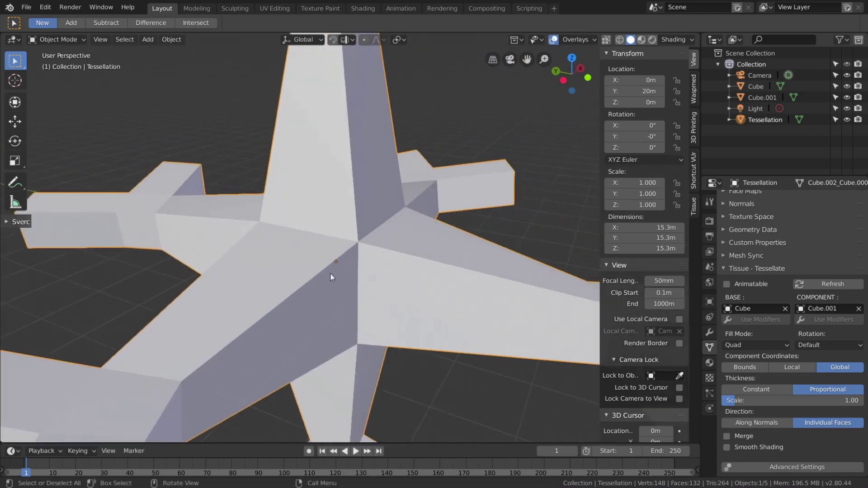
pyautogui.moveTo(330, 274); pyautogui.dragTo(359, 261, button='middle')
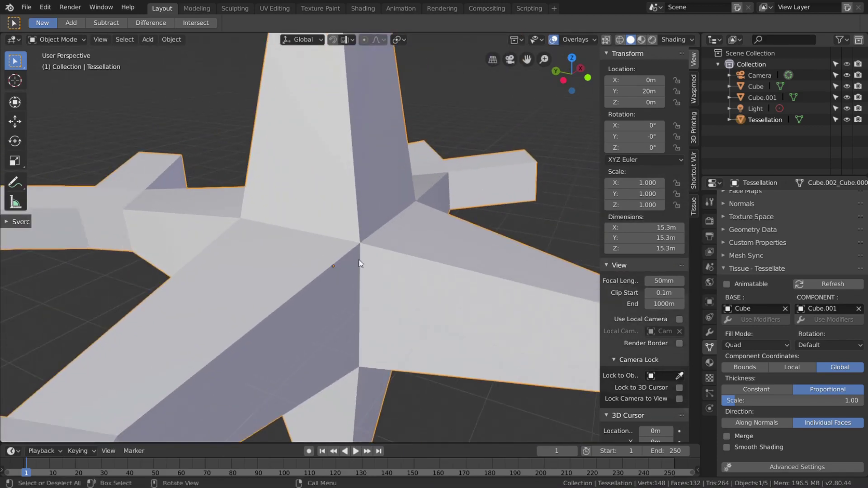
pyautogui.moveTo(370, 167); pyautogui.dragTo(395, 190, button='middle')
pyautogui.scroll(-8, 395, 199)
pyautogui.scroll(5, 358, 235)
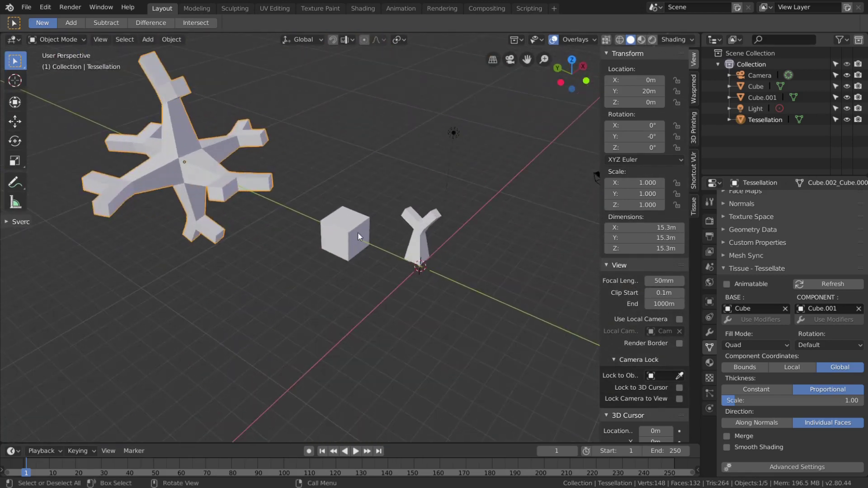
# Scale two diagonally opposite corner vertices of the base cube outward in Edit Mode and return to Object Mode
pyautogui.click(349, 232)
pyautogui.press('Tab')
pyautogui.moveTo(350, 233); pyautogui.dragTo(420, 198, button='middle')
pyautogui.click(420, 198)
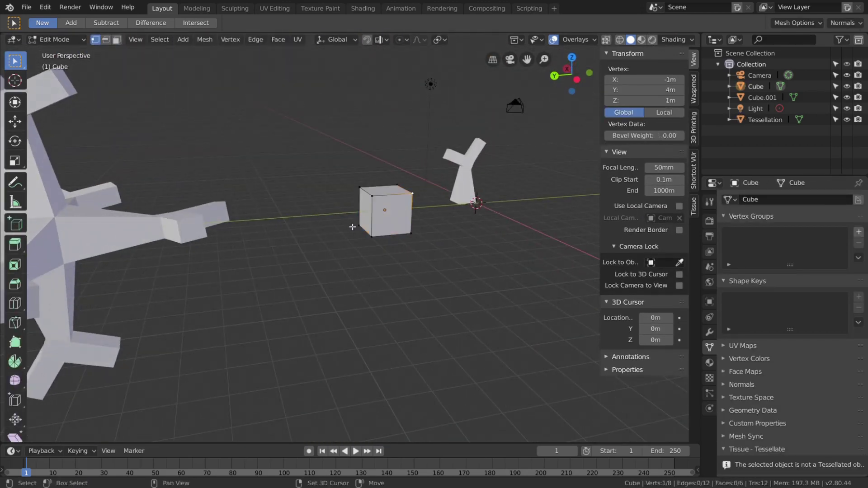
pyautogui.keyDown('shift'); pyautogui.click(359, 226); pyautogui.keyUp('shift')
pyautogui.press('s')
pyautogui.rightClick(425, 261)
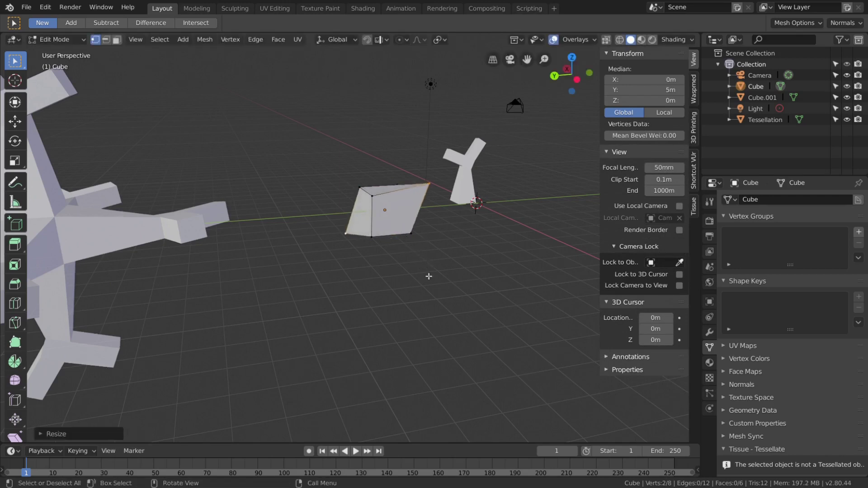
pyautogui.press('Tab')
# Refresh the tessellated object so it follows the distorted base cube, and inspect its arms
pyautogui.moveTo(425, 261); pyautogui.dragTo(253, 228, button='middle')
pyautogui.click(248, 226)
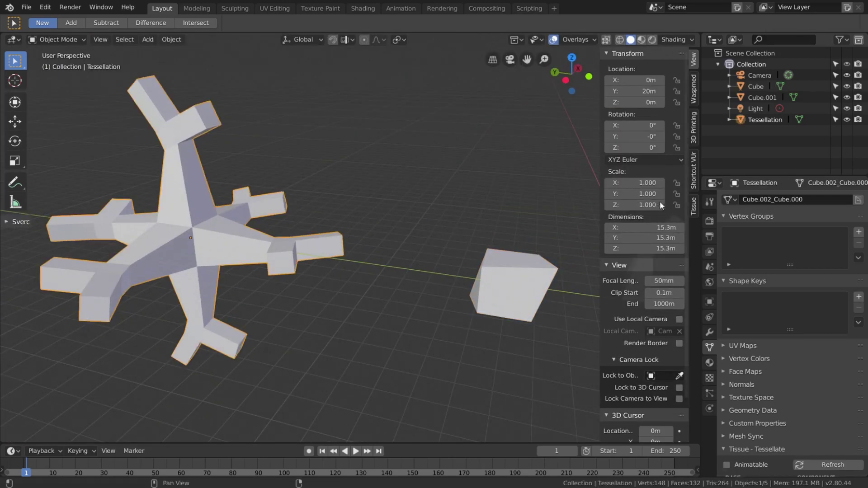
pyautogui.click(833, 465)
pyautogui.scroll(5, 240, 259)
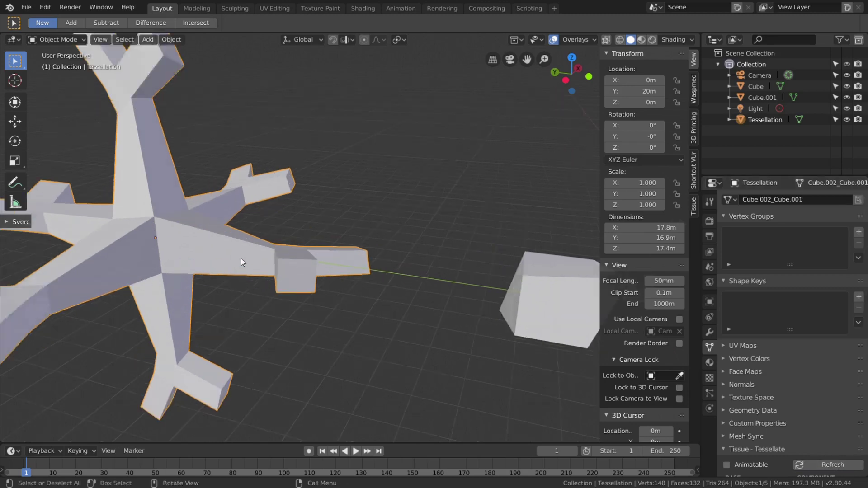
pyautogui.moveTo(348, 221); pyautogui.dragTo(401, 196, button='middle')
pyautogui.scroll(-3, 259, 234)
pyautogui.scroll(-3, 219, 215)
pyautogui.scroll(2, 335, 189)
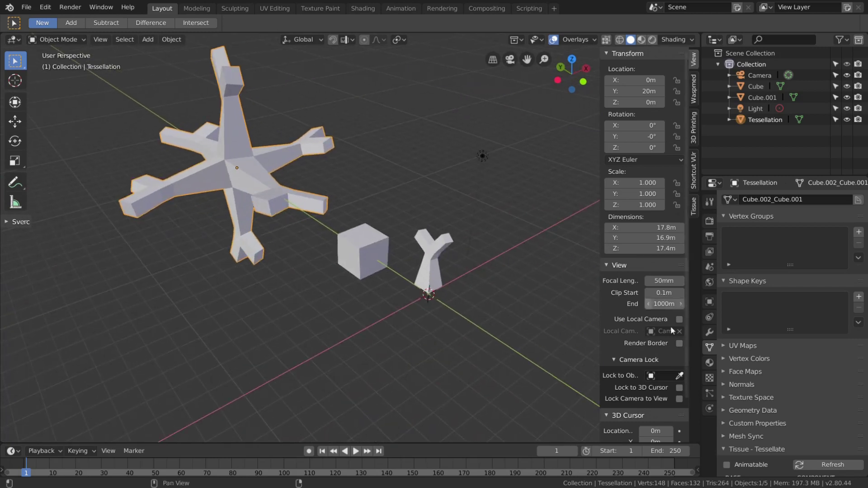
# Enable Merge in the Tissue settings of the tessellated object and look closely at where its arms meet
pyautogui.scroll(-10, 770, 345)
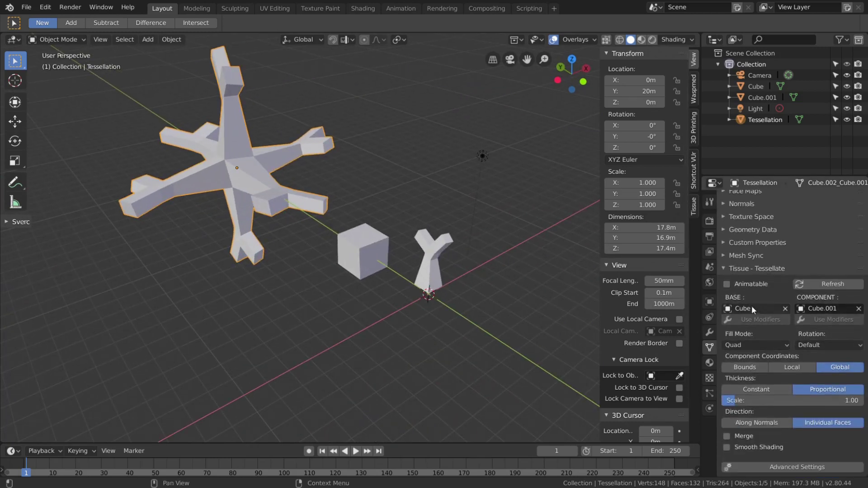
pyautogui.click(728, 438)
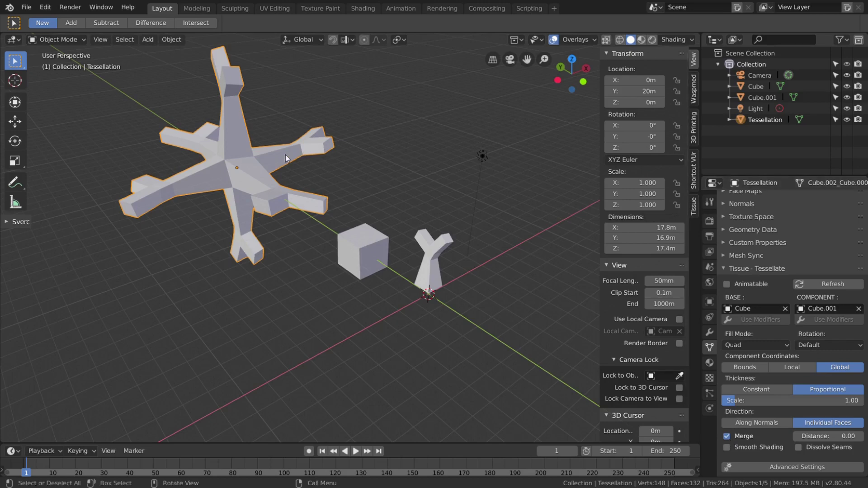
pyautogui.scroll(4, 240, 128)
pyautogui.keyDown('shift'); pyautogui.moveTo(213, 128); pyautogui.dragTo(414, 269, button='middle'); pyautogui.keyUp('shift')
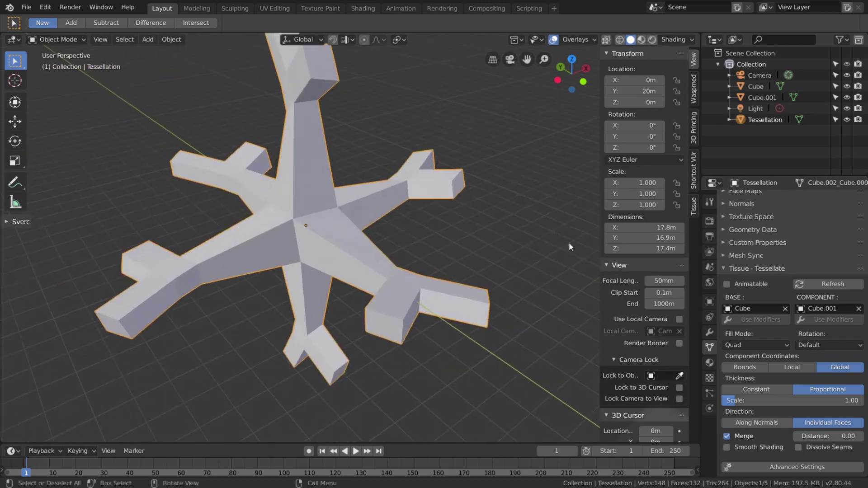
# Add a Subdivision Surface modifier to the tessellated object
pyautogui.click(709, 330)
pyautogui.click(758, 197)
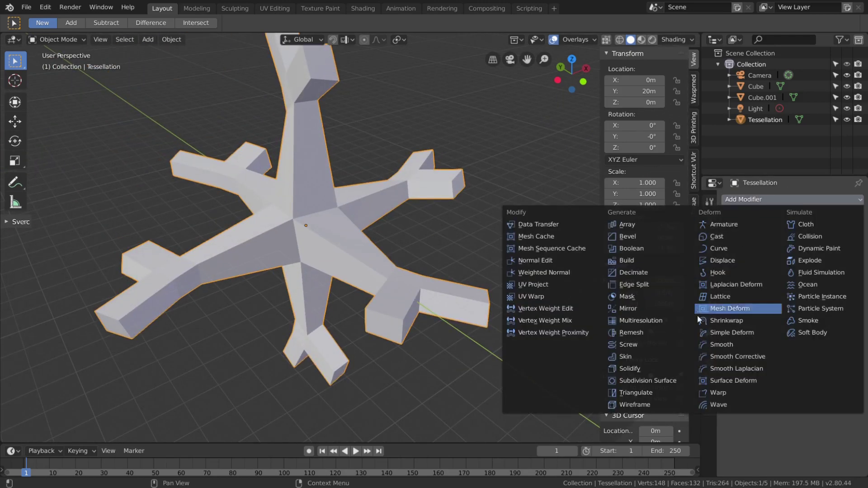
pyautogui.click(645, 380)
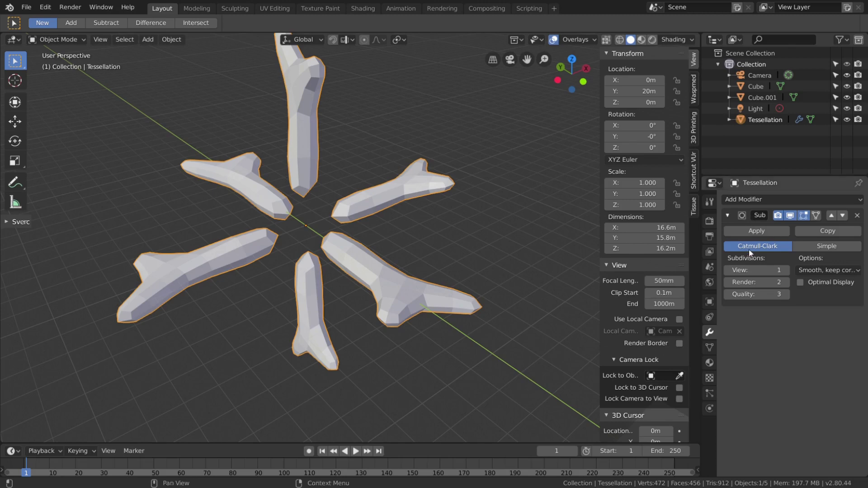
# Delete the bottom face of the branched component in Edit Mode and return to Object Mode
pyautogui.scroll(-8, 389, 243)
pyautogui.scroll(5, 389, 244)
pyautogui.click(490, 241)
pyautogui.scroll(4, 493, 238)
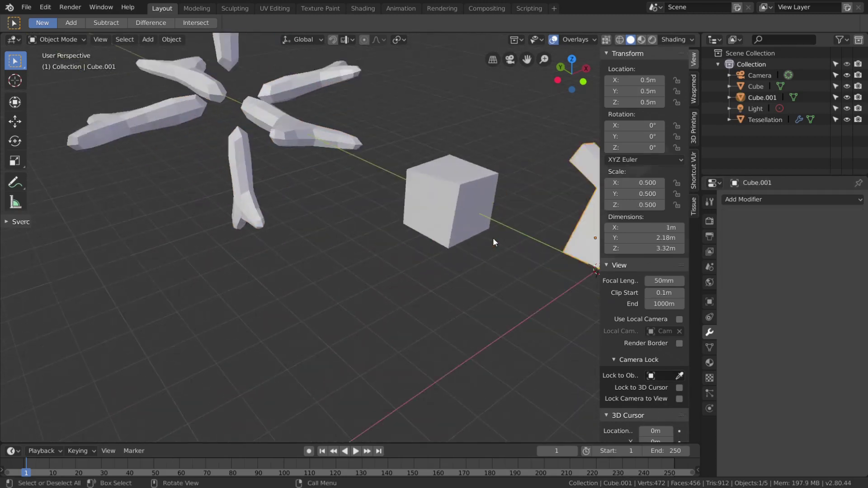
pyautogui.keyDown('shift'); pyautogui.moveTo(493, 238); pyautogui.dragTo(315, 295, button='middle'); pyautogui.keyUp('shift')
pyautogui.scroll(3, 361, 251)
pyautogui.press('Tab')
pyautogui.press('3')
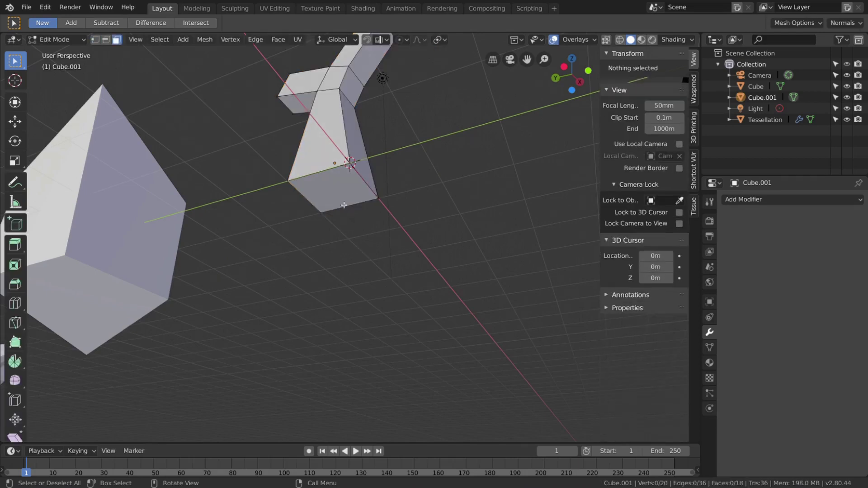
pyautogui.click(336, 189)
pyautogui.press('x')
pyautogui.click(335, 189)
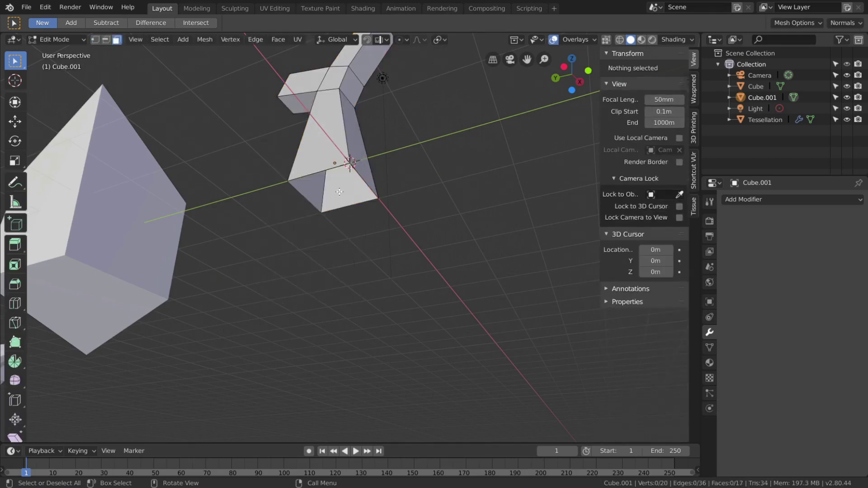
pyautogui.press('Tab')
# Refresh the tessellated object with the Tissue tools so it uses the open-bottomed component
pyautogui.scroll(-8, 335, 189)
pyautogui.scroll(3, 302, 265)
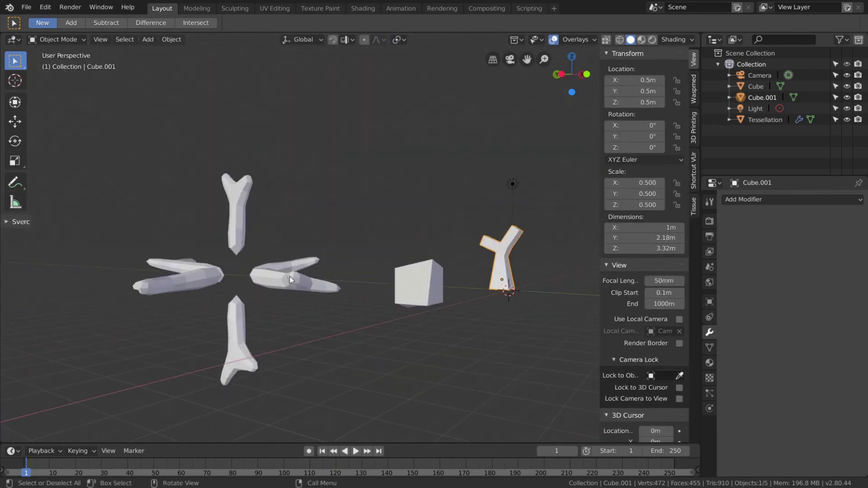
pyautogui.click(289, 275)
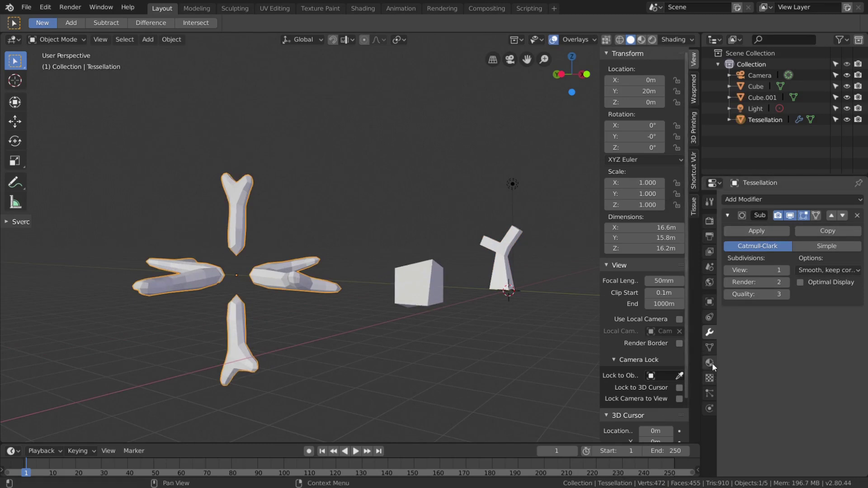
pyautogui.click(694, 205)
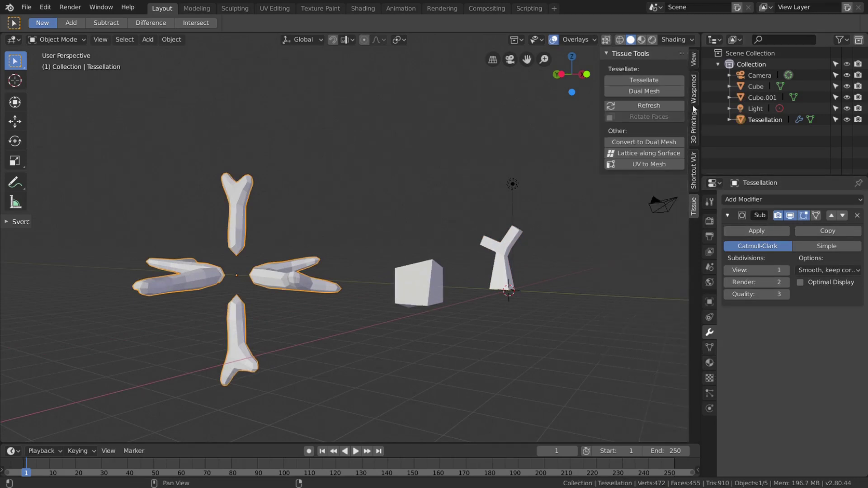
pyautogui.click(648, 105)
pyautogui.scroll(3, 275, 230)
pyautogui.moveTo(275, 231); pyautogui.dragTo(396, 238, button='middle')
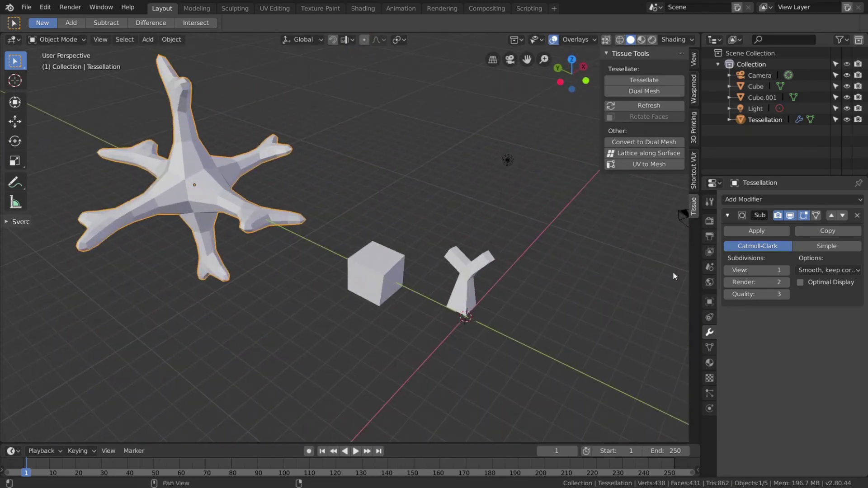
# Try Smooth Shading in the tessellation settings and switch it off again
pyautogui.click(710, 347)
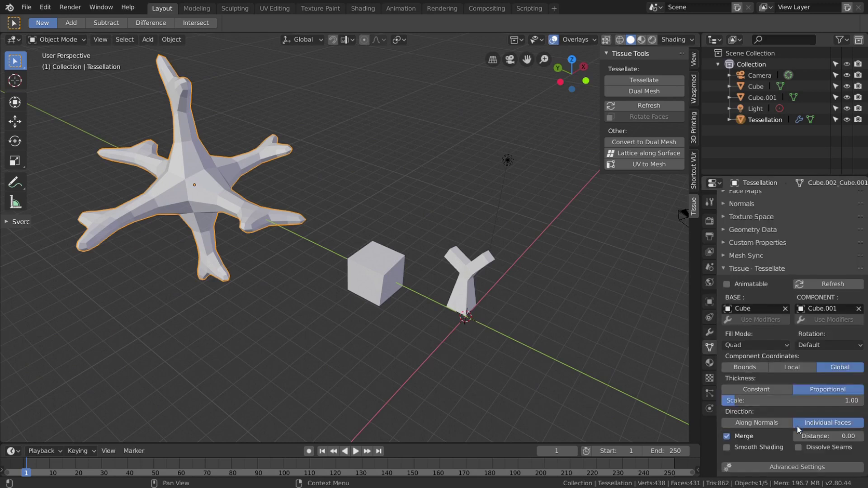
pyautogui.click(727, 448)
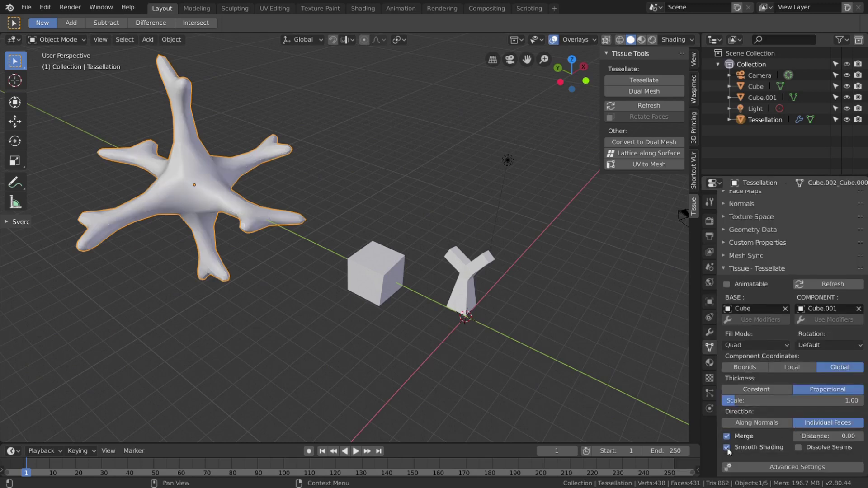
pyautogui.click(727, 447)
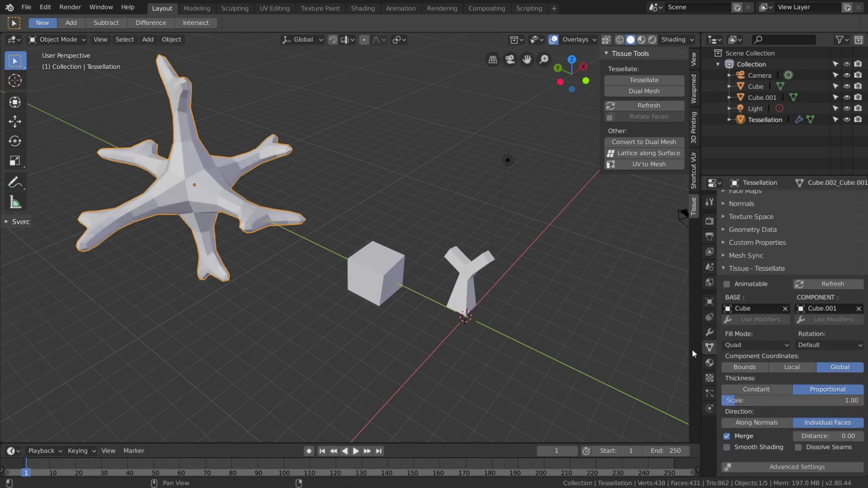
# Remove the Subdivision Surface modifier from the tessellated object
pyautogui.click(710, 332)
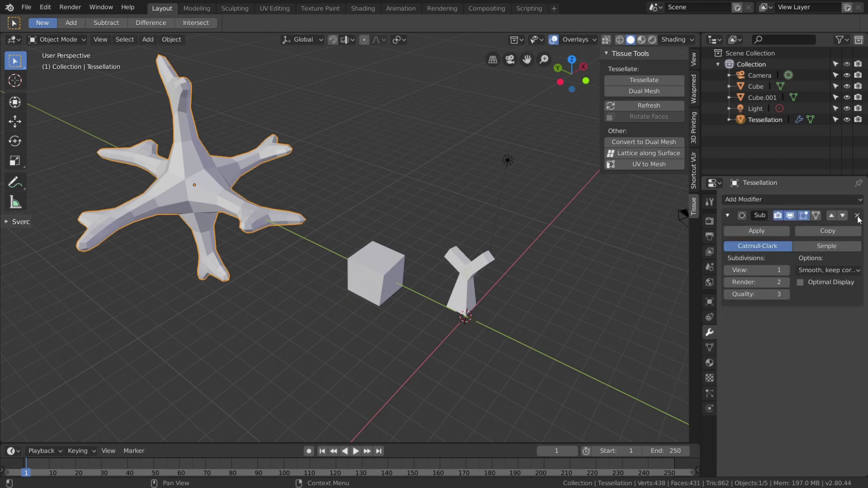
pyautogui.click(856, 216)
pyautogui.moveTo(375, 238); pyautogui.dragTo(265, 234, button='middle')
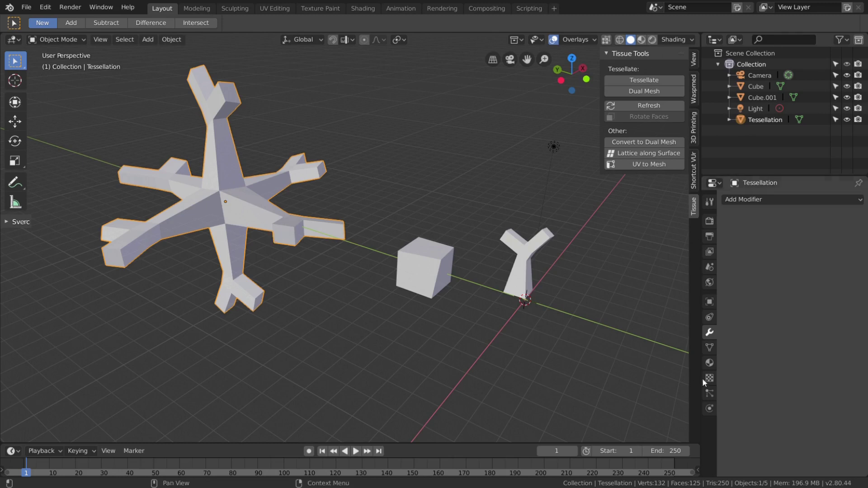
# Show the Advanced Settings of the Tissue tessellation with the morphing, limited tessellation and iteration options
pyautogui.click(709, 347)
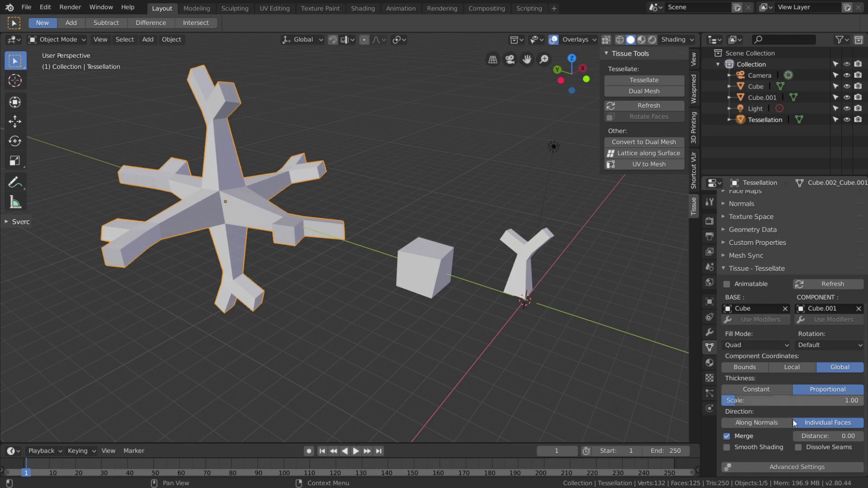
pyautogui.click(764, 468)
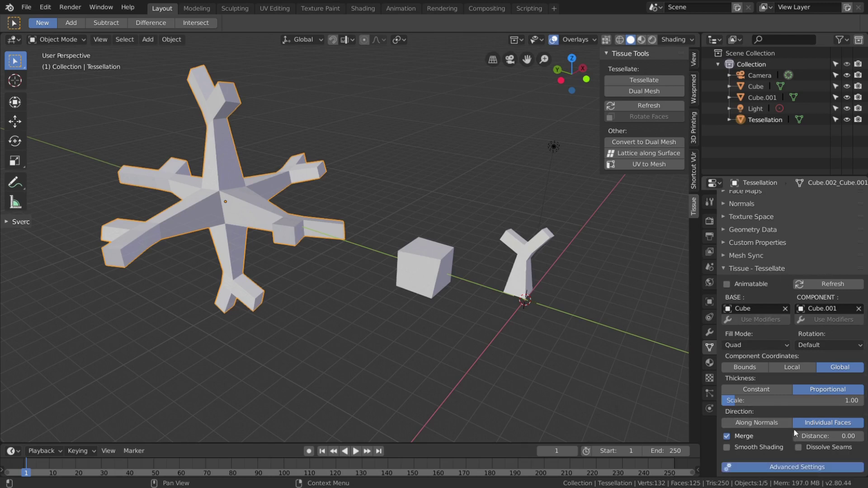
pyautogui.scroll(-5, 794, 433)
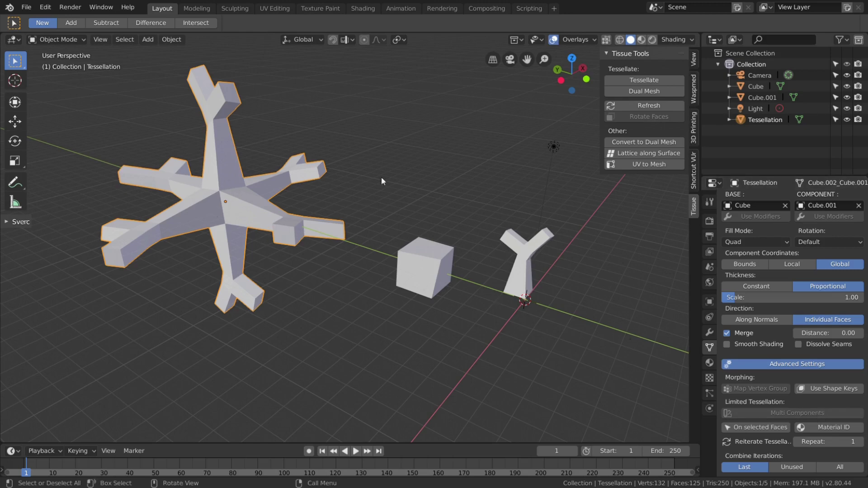
# Examine the merged tessellation, the base cube and the component from several angles and up close
pyautogui.moveTo(459, 230); pyautogui.dragTo(407, 217, button='middle')
pyautogui.scroll(3, 302, 256)
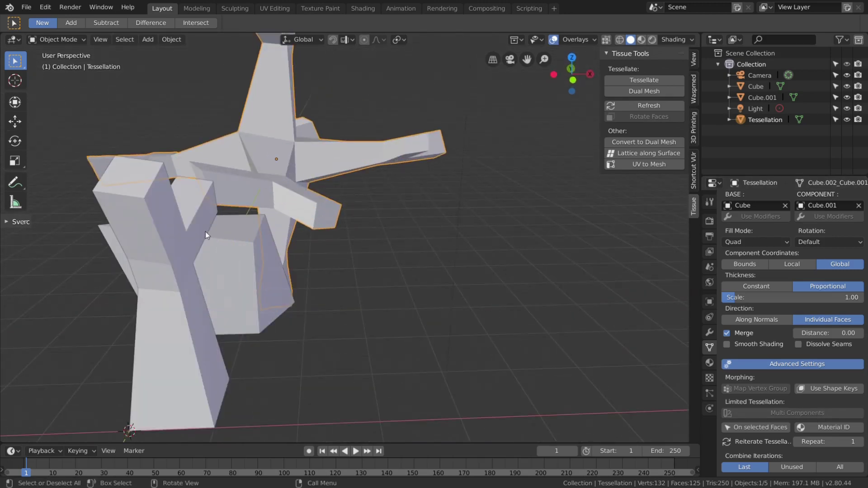
pyautogui.scroll(-3, 205, 235)
pyautogui.moveTo(268, 249); pyautogui.dragTo(340, 277, button='middle')
pyautogui.scroll(3, 344, 276)
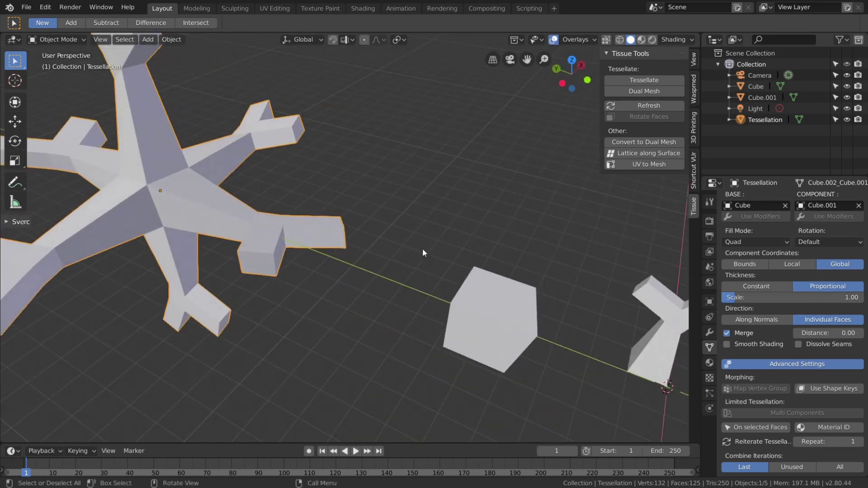
pyautogui.keyDown('shift'); pyautogui.moveTo(423, 251); pyautogui.dragTo(224, 219, button='middle'); pyautogui.keyUp('shift')
pyautogui.scroll(3, 293, 228)
pyautogui.moveTo(361, 237); pyautogui.dragTo(121, 225, button='middle')
pyautogui.scroll(3, 366, 243)
pyautogui.keyDown('shift'); pyautogui.moveTo(104, 188); pyautogui.dragTo(354, 201, button='middle'); pyautogui.keyUp('shift')
pyautogui.scroll(-7, 345, 175)
pyautogui.moveTo(354, 200); pyautogui.dragTo(334, 189, button='middle')
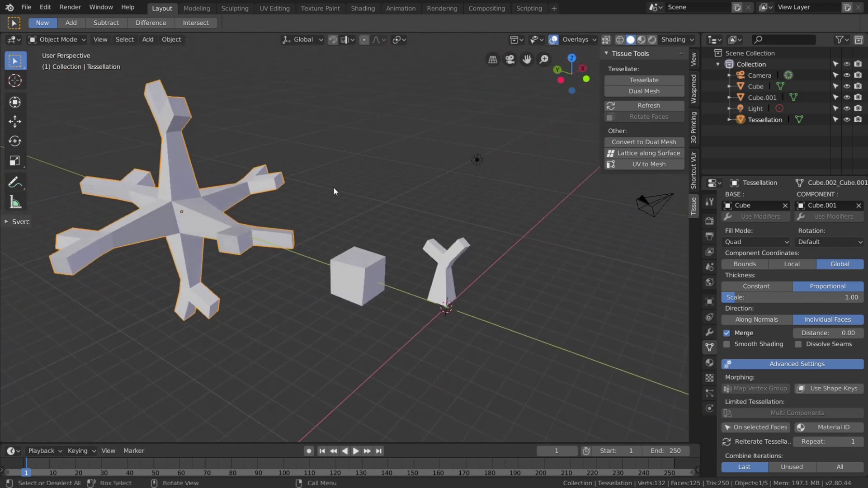
pyautogui.scroll(3, 335, 190)
pyautogui.moveTo(473, 249); pyautogui.dragTo(454, 249, button='middle')
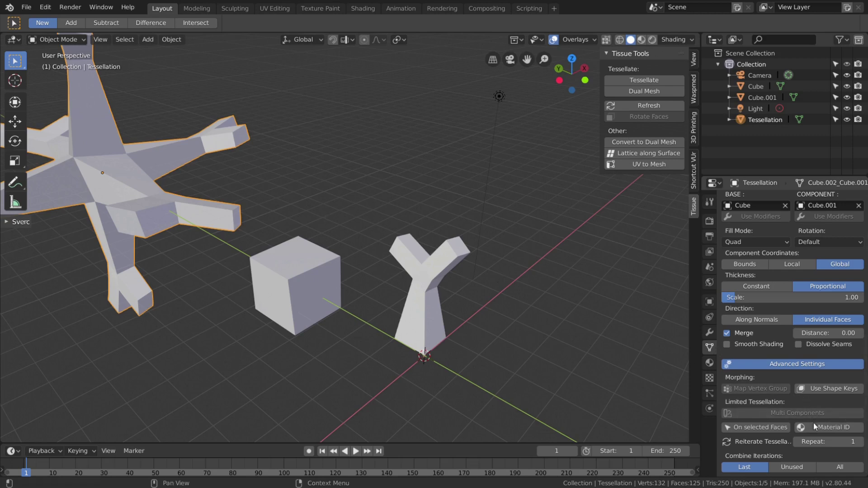
# Widen the properties editor so the tessellation option names can be read in full
pyautogui.moveTo(721, 422); pyautogui.dragTo(641, 409)
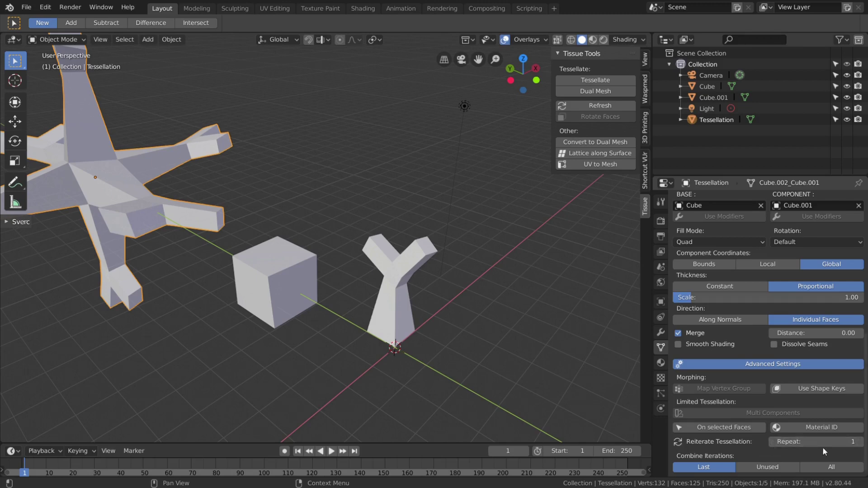
pyautogui.keyDown('shift'); pyautogui.moveTo(285, 197); pyautogui.dragTo(453, 218, button='middle'); pyautogui.keyUp('shift')
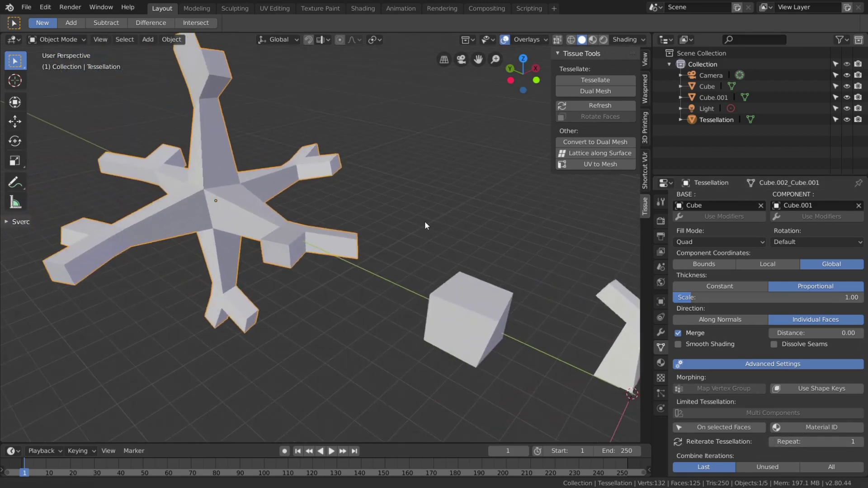
pyautogui.scroll(-4, 448, 235)
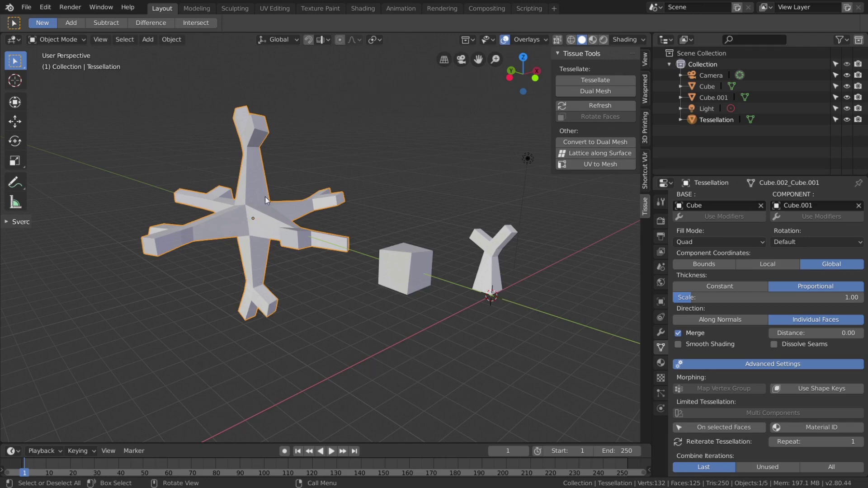
# Add a new cube and move it along the X axis, clear of the branched component
pyautogui.moveTo(314, 201); pyautogui.dragTo(298, 199, button='middle')
pyautogui.hotkey('shift', 'a')
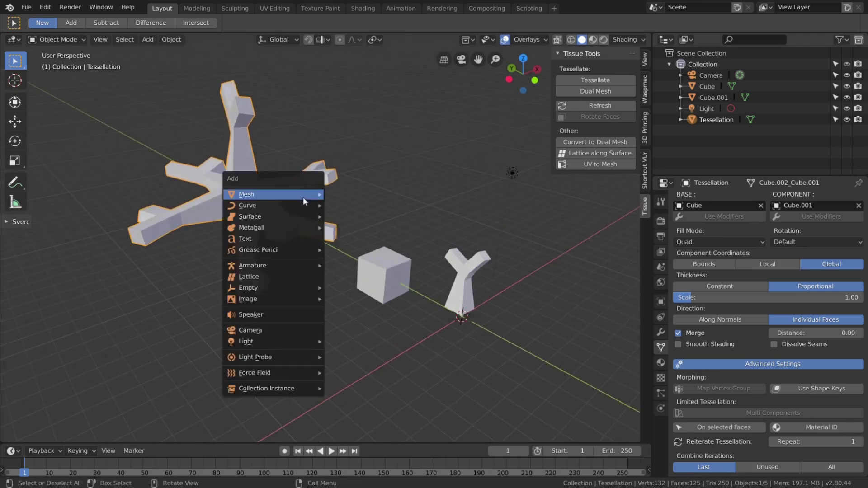
pyautogui.moveTo(305, 195)
pyautogui.click(360, 208)
pyautogui.moveTo(399, 204); pyautogui.dragTo(390, 271, button='middle')
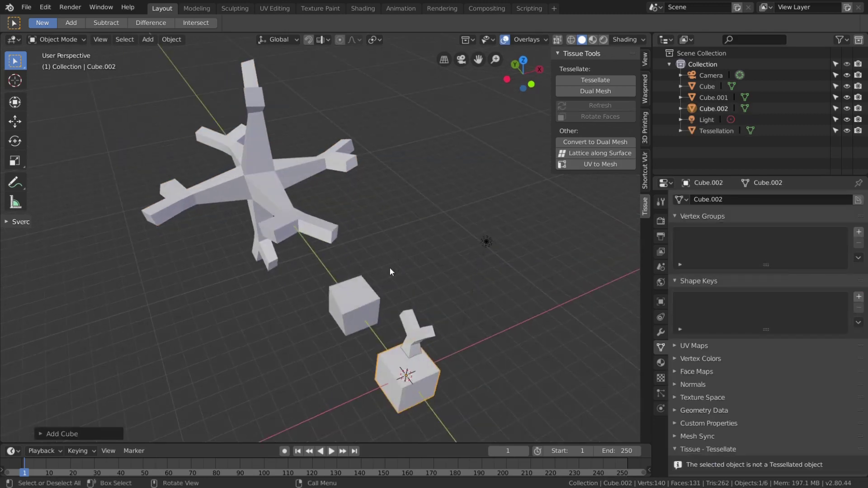
pyautogui.press('g')
pyautogui.press('x')
pyautogui.click(527, 234)
pyautogui.keyDown('shift'); pyautogui.moveTo(462, 280); pyautogui.dragTo(344, 249, button='middle'); pyautogui.keyUp('shift')
pyautogui.scroll(2, 455, 283)
pyautogui.scroll(3, 349, 248)
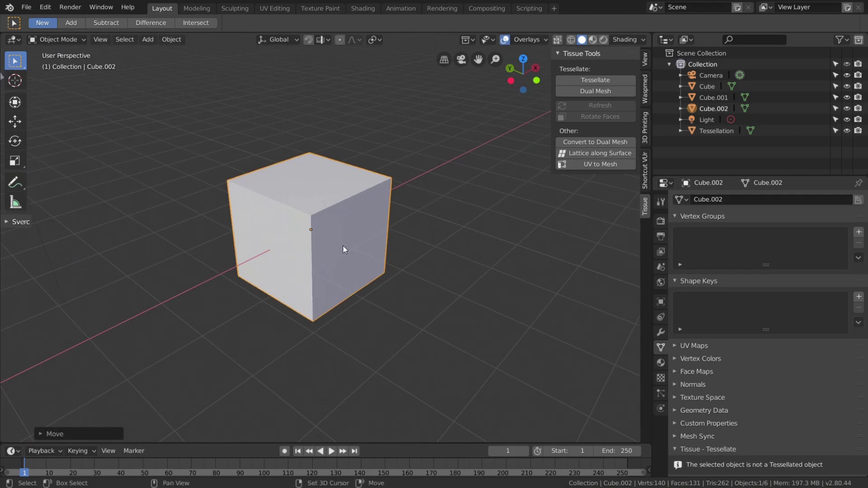
# Add a plane and move it horizontally, locking the Z axis, onto the open grid beside the new cube
pyautogui.hotkey('shift', 'a')
pyautogui.moveTo(342, 249)
pyautogui.click(412, 252)
pyautogui.scroll(-5, 375, 241)
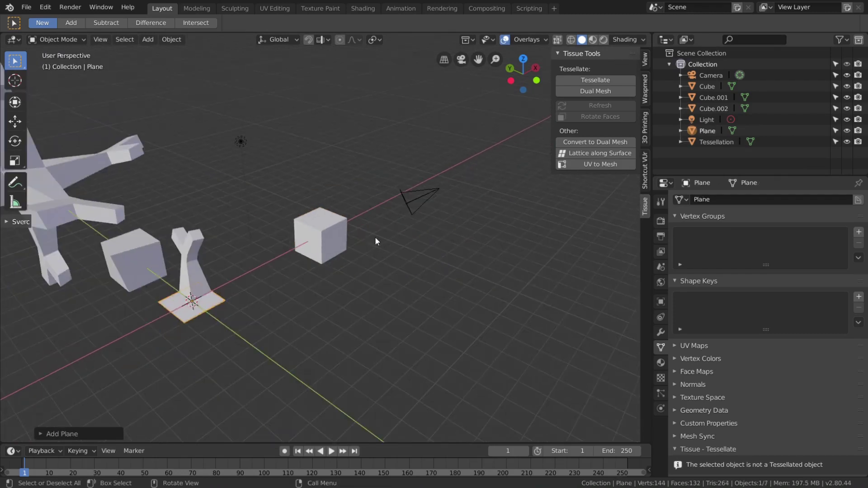
pyautogui.press('g')
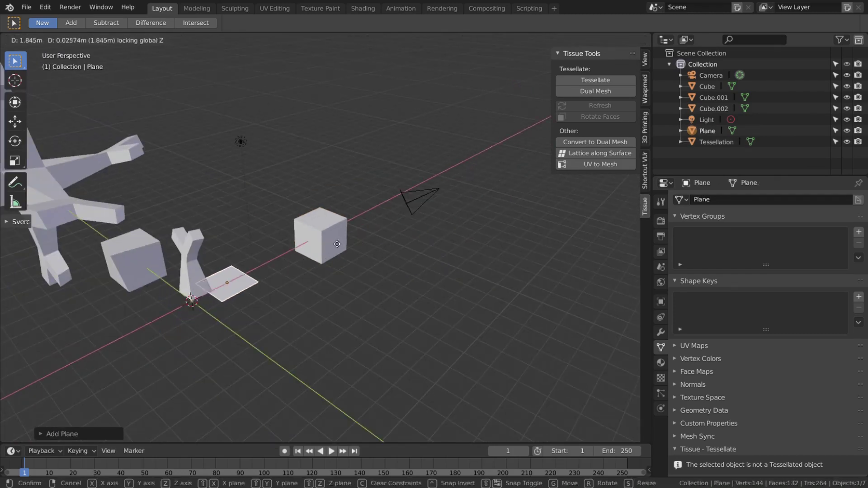
pyautogui.click(411, 273)
pyautogui.scroll(8, 411, 274)
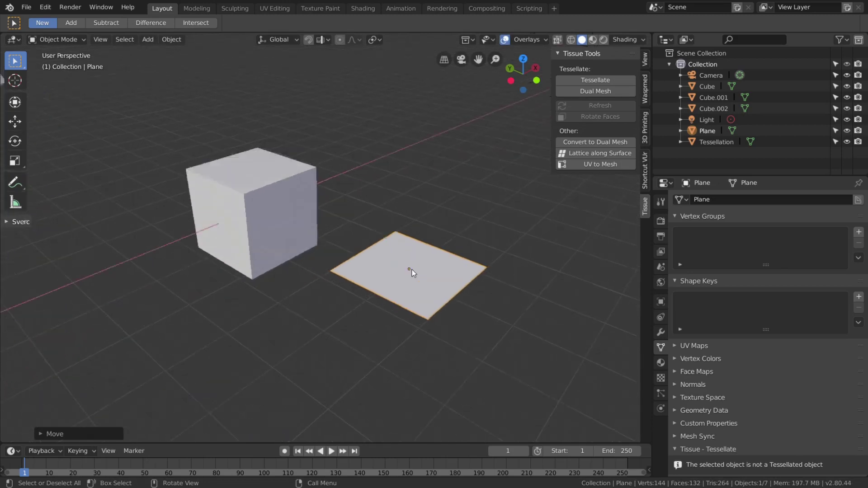
# Raise one edge of the plane along the Z axis by about 0.3 m so the plane is tilted
pyautogui.press('Tab')
pyautogui.press('2')
pyautogui.click(417, 243)
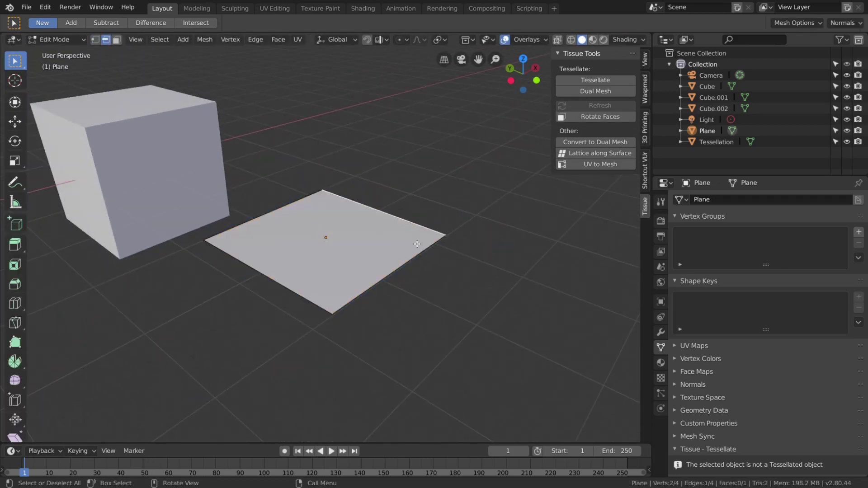
pyautogui.press('g')
pyautogui.press('z')
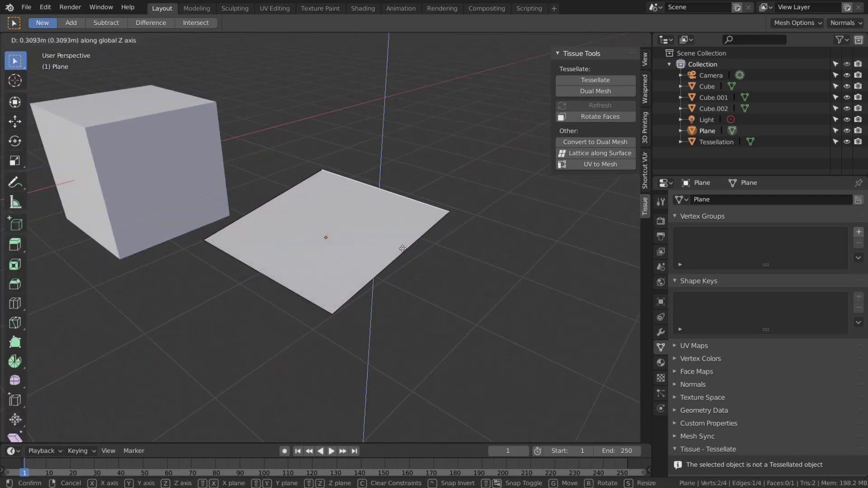
pyautogui.click(400, 249)
pyautogui.press('Tab')
pyautogui.keyDown('shift'); pyautogui.moveTo(277, 223); pyautogui.dragTo(360, 242, button='middle'); pyautogui.keyUp('shift')
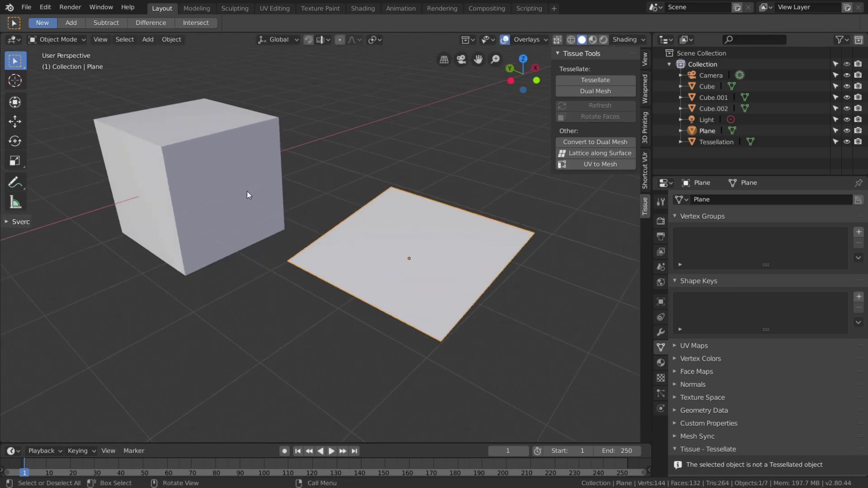
# Tessellate the new cube with the tilted plane as component, using the Fan fill mode with Merge enabled
pyautogui.click(262, 196)
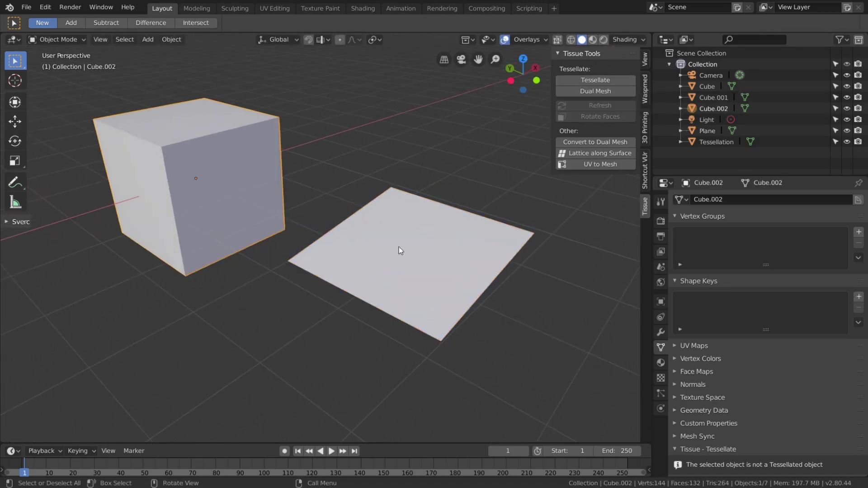
pyautogui.click(399, 248)
pyautogui.keyDown('shift'); pyautogui.click(213, 176); pyautogui.keyUp('shift')
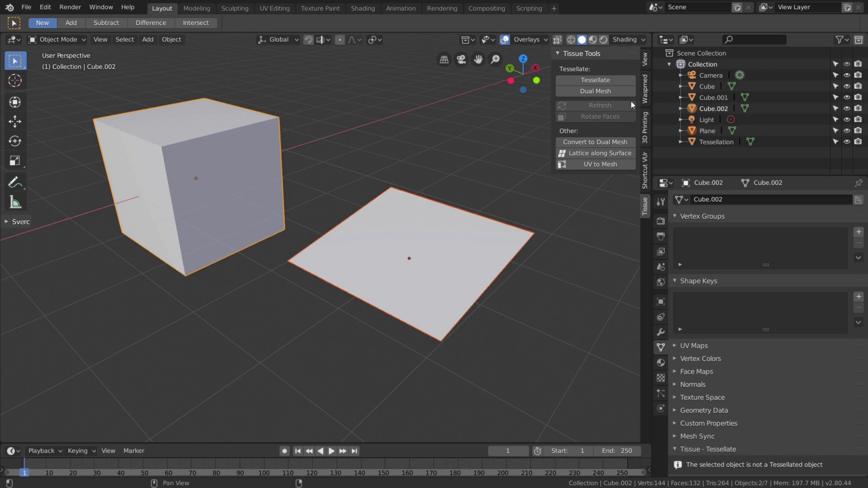
pyautogui.click(611, 81)
pyautogui.click(574, 131)
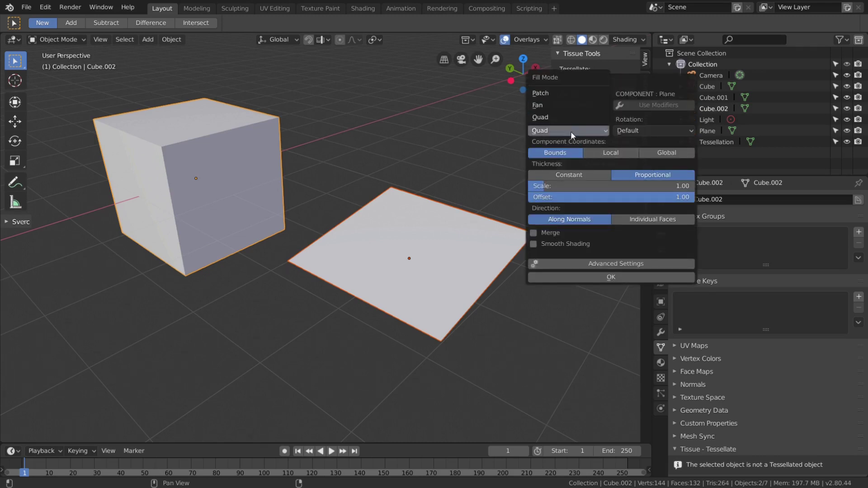
pyautogui.click(560, 106)
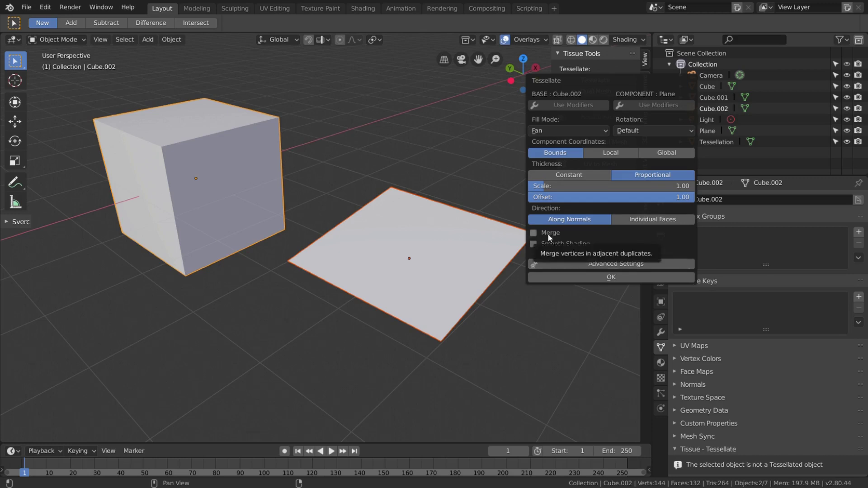
pyautogui.click(533, 233)
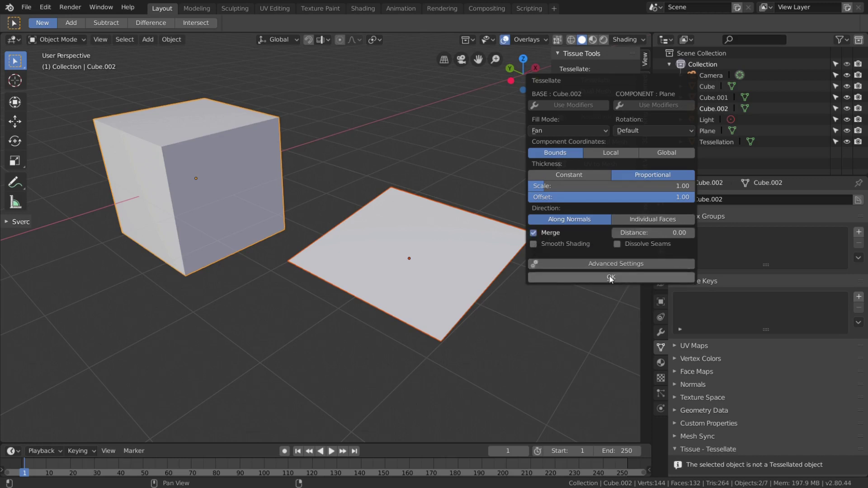
pyautogui.click(610, 278)
pyautogui.moveTo(412, 239); pyautogui.dragTo(461, 280, button='middle')
# Rotate all of the plane's geometry 90 degrees in the top view and refresh the fan tessellation
pyautogui.press('KP_7')
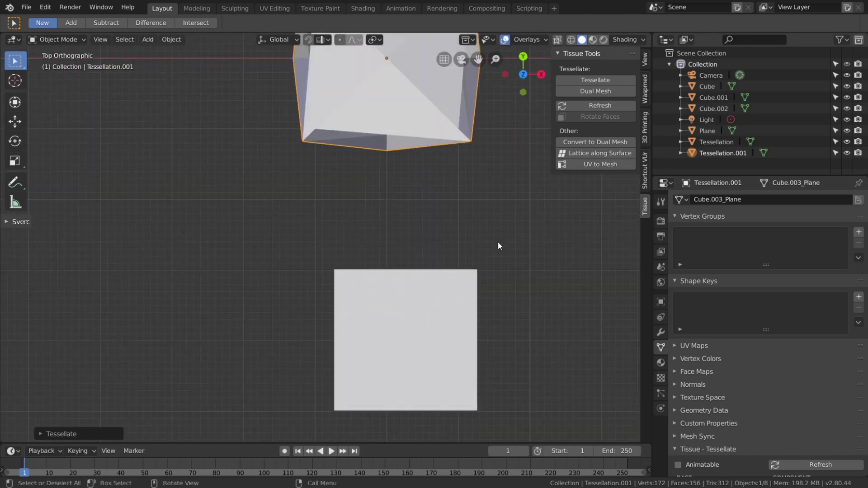
pyautogui.click(417, 298)
pyautogui.press('Tab')
pyautogui.write('a')
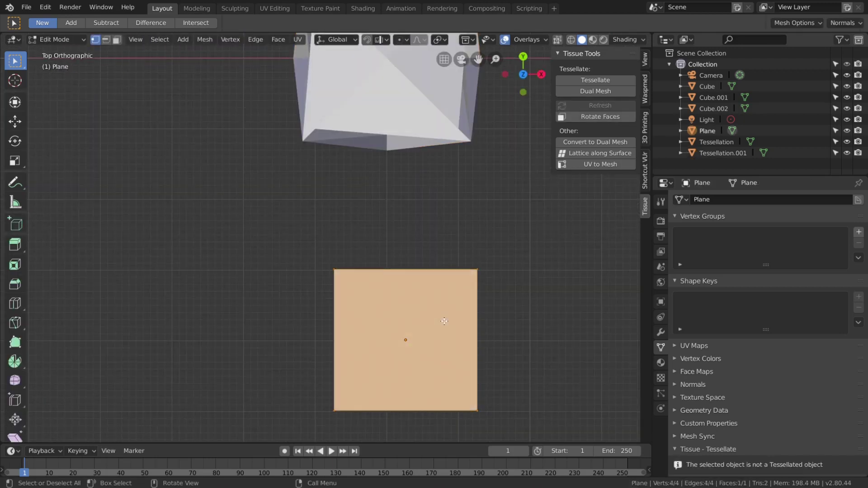
pyautogui.write('r90')
pyautogui.press('Return')
pyautogui.press('Tab')
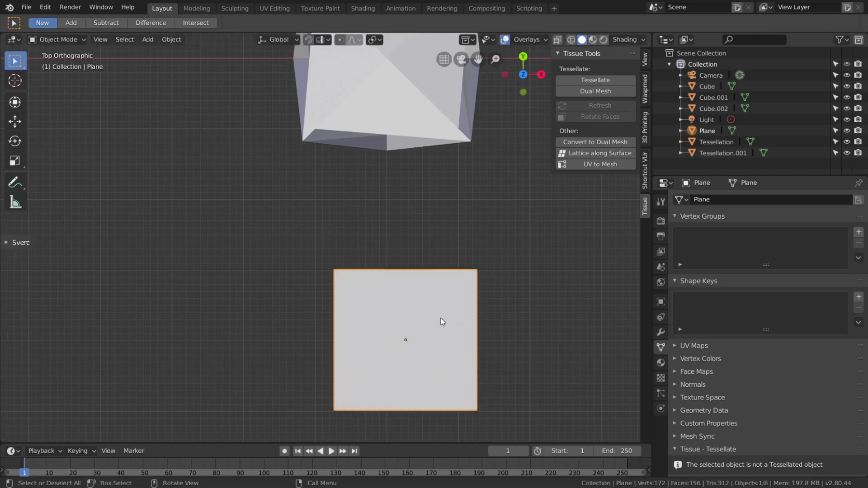
pyautogui.click(722, 153)
pyautogui.click(624, 107)
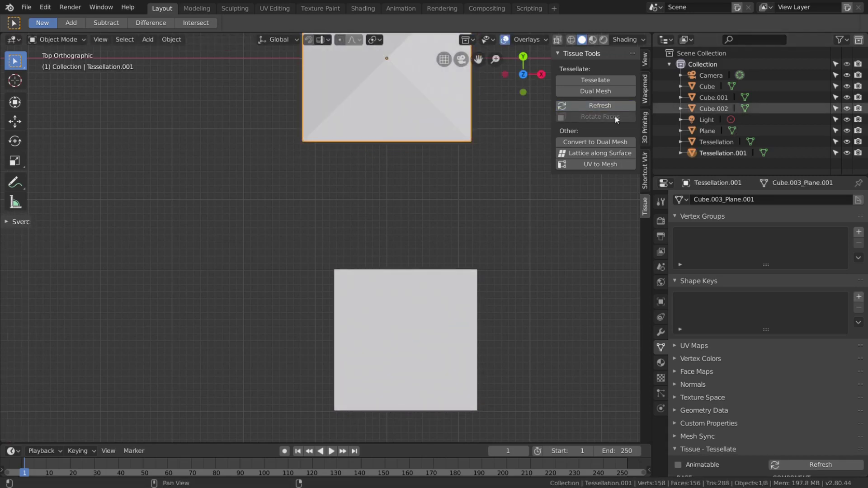
pyautogui.moveTo(475, 181); pyautogui.dragTo(440, 261, button='middle')
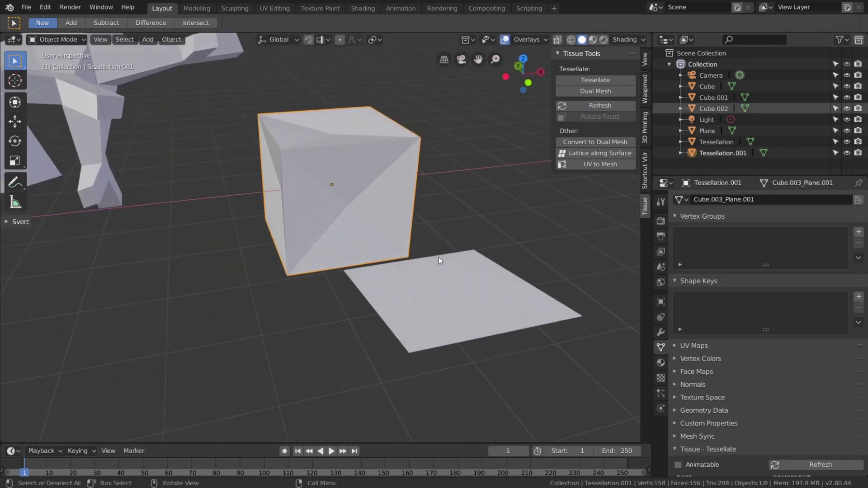
# Rotate the plane's geometry again in the top view and refresh the tessellation so its fan peaks point outward
pyautogui.click(453, 288)
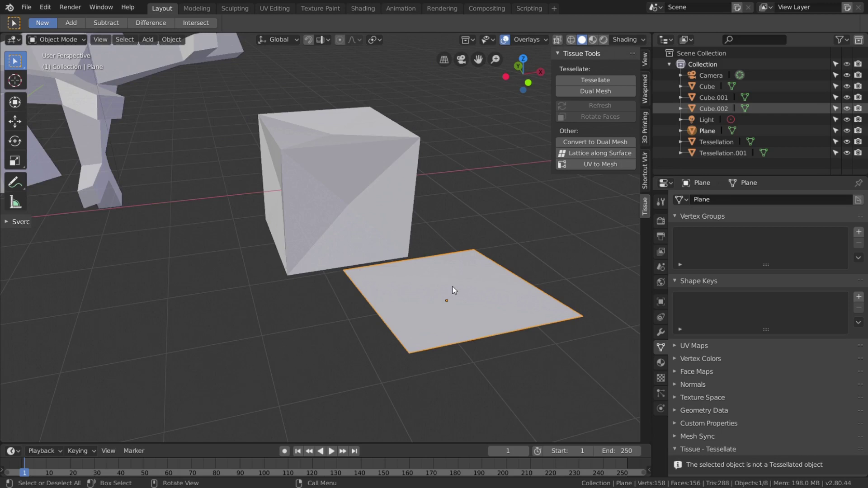
pyautogui.press('KP_7')
pyautogui.press('Tab')
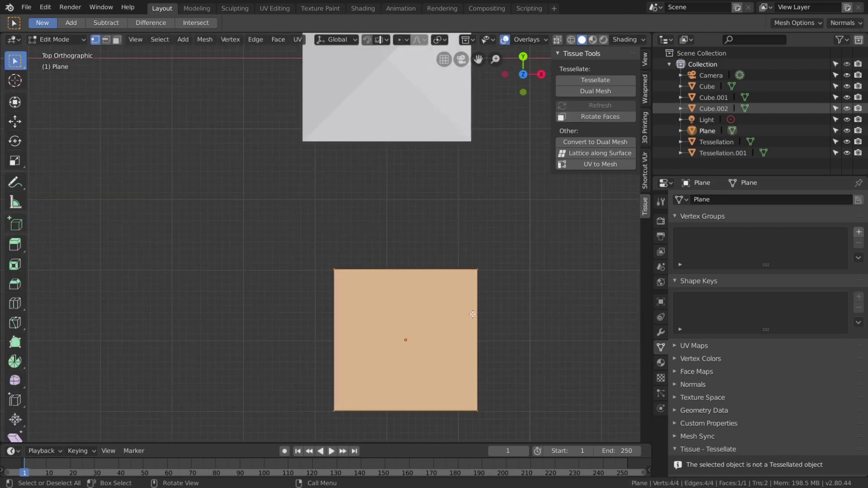
pyautogui.press('r')
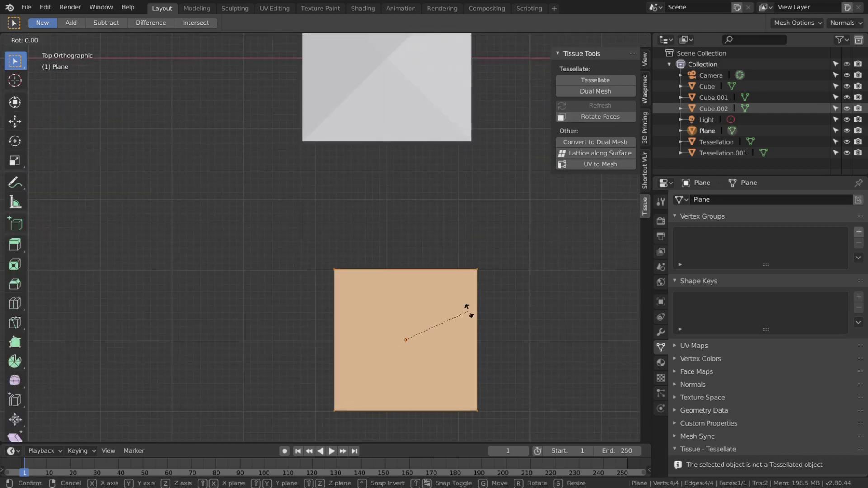
pyautogui.press('Escape')
pyautogui.press('Tab')
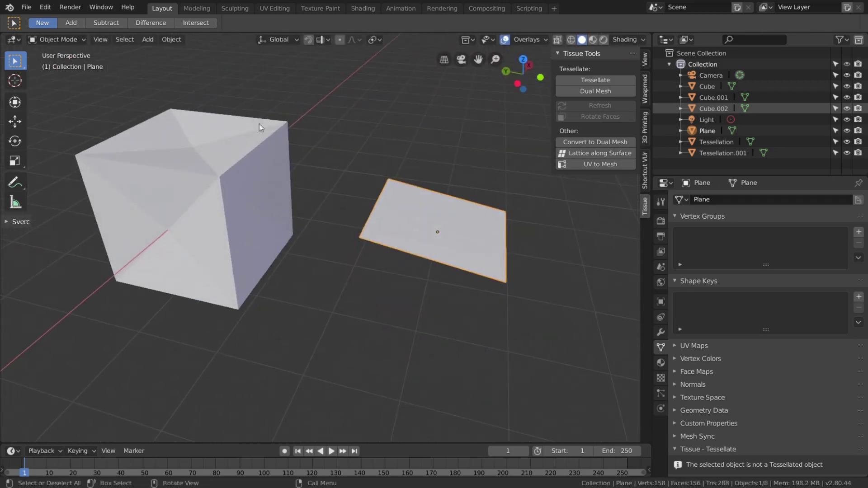
pyautogui.click(203, 189)
pyautogui.moveTo(353, 158); pyautogui.dragTo(296, 178, button='middle')
# Show the Advanced Settings of the fan tessellation and set the Reiterate Tessellation Repeat value to 5
pyautogui.click(296, 178)
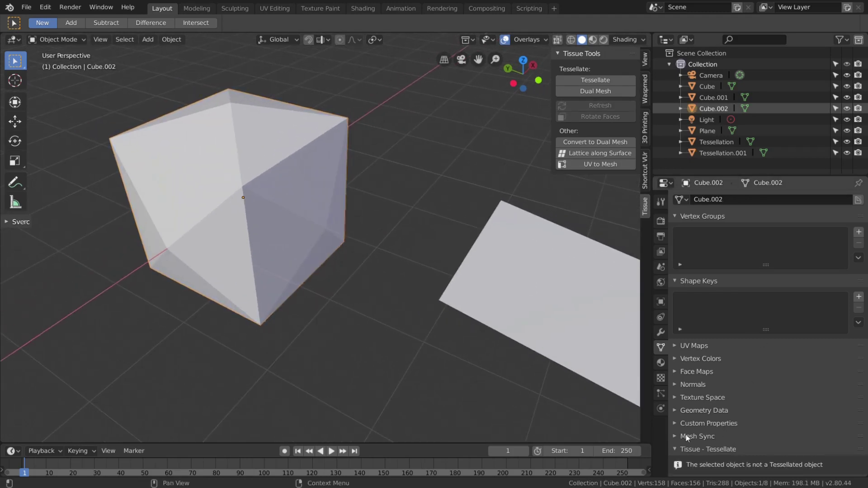
pyautogui.click(287, 219)
pyautogui.scroll(-8, 776, 429)
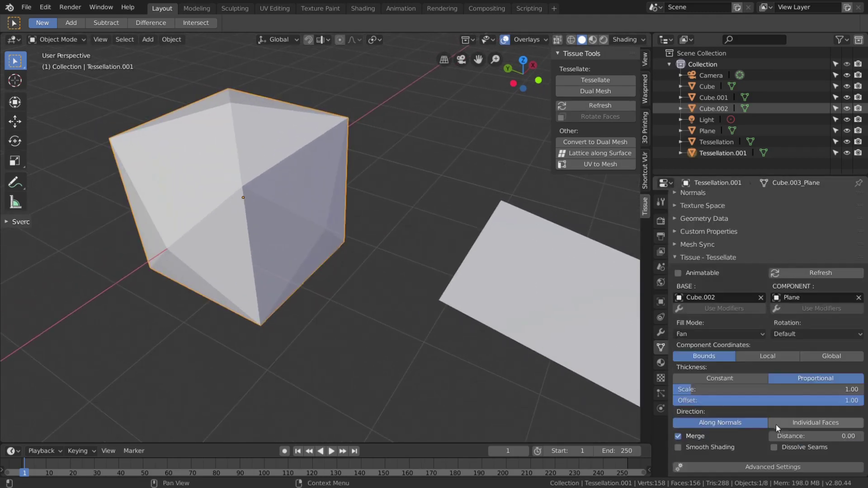
pyautogui.click(753, 467)
pyautogui.scroll(-5, 778, 452)
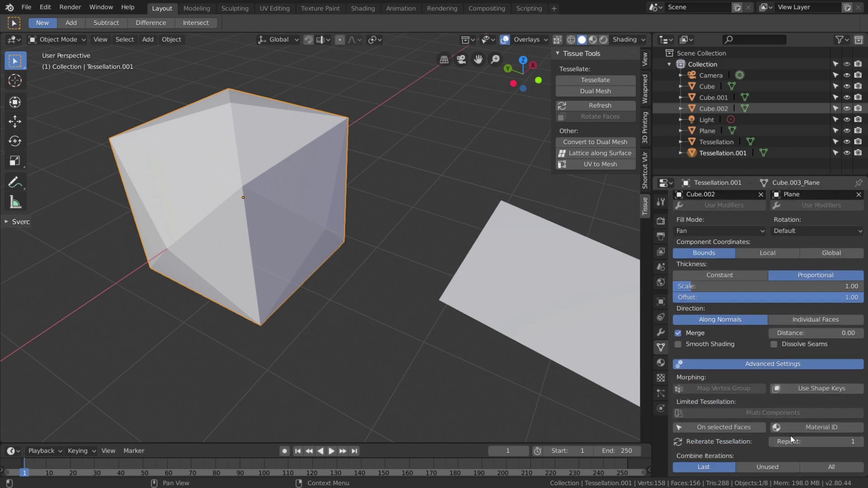
pyautogui.click(862, 446)
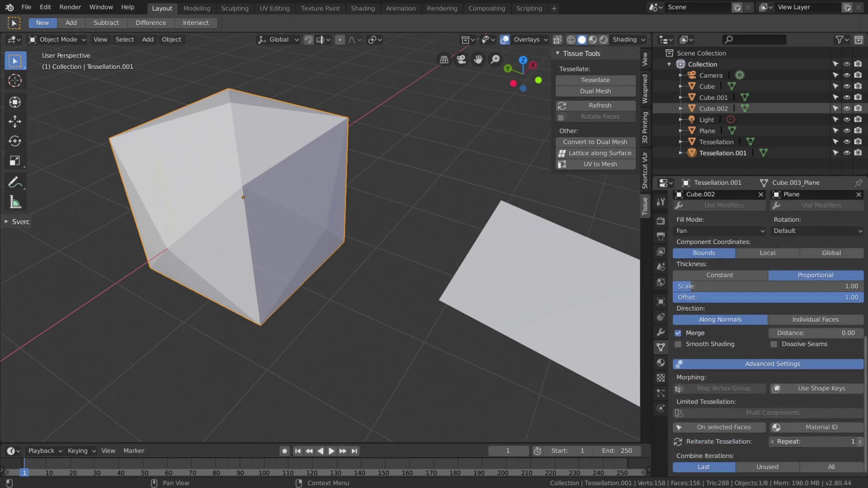
pyautogui.click(861, 445)
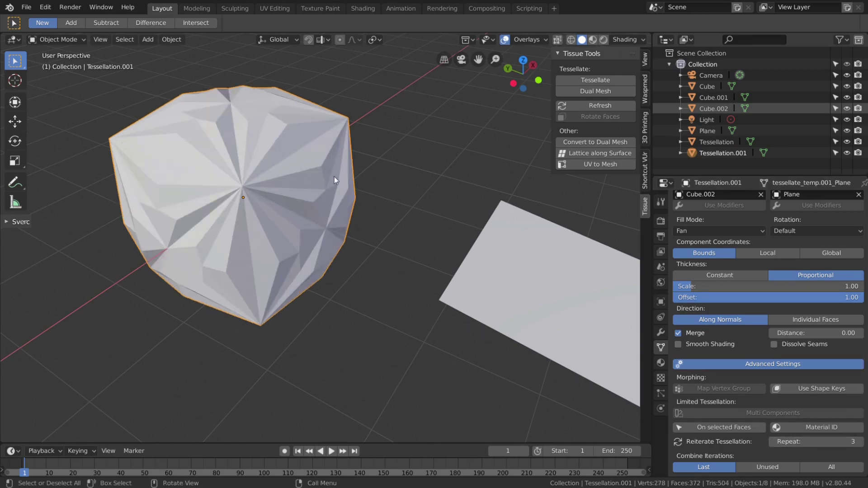
pyautogui.click(860, 441)
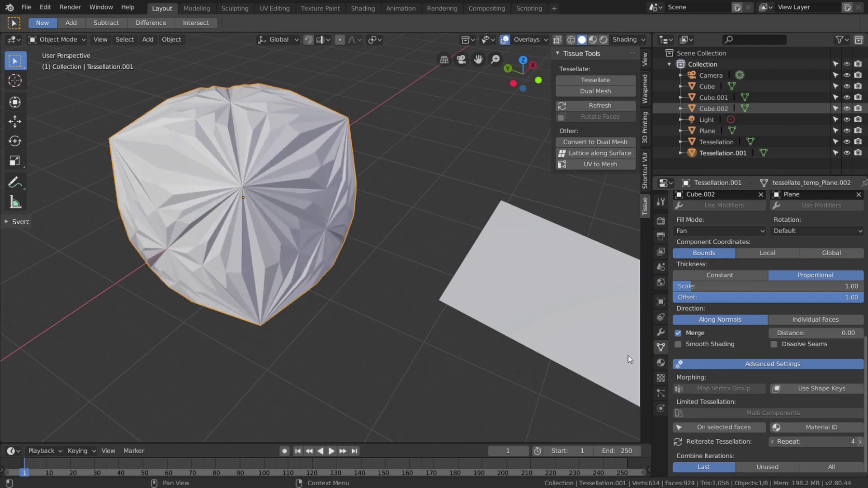
pyautogui.moveTo(316, 226); pyautogui.dragTo(462, 326, button='middle')
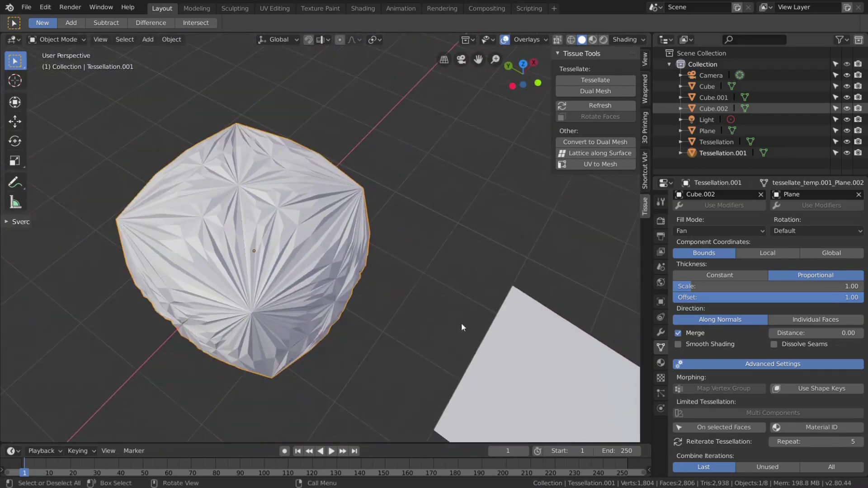
# Try moving the tessellation's linked geometry away from the base cube in Edit Mode
pyautogui.press('Tab')
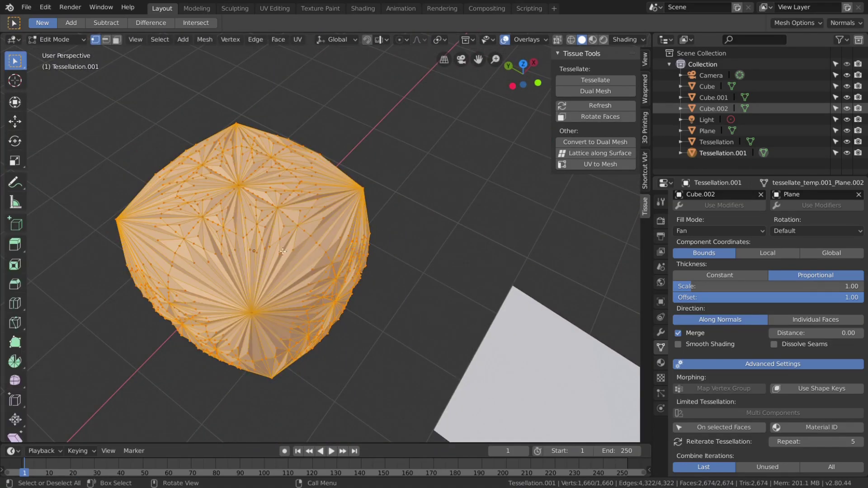
pyautogui.click(267, 234)
pyautogui.hotkey('ctrl', 'l')
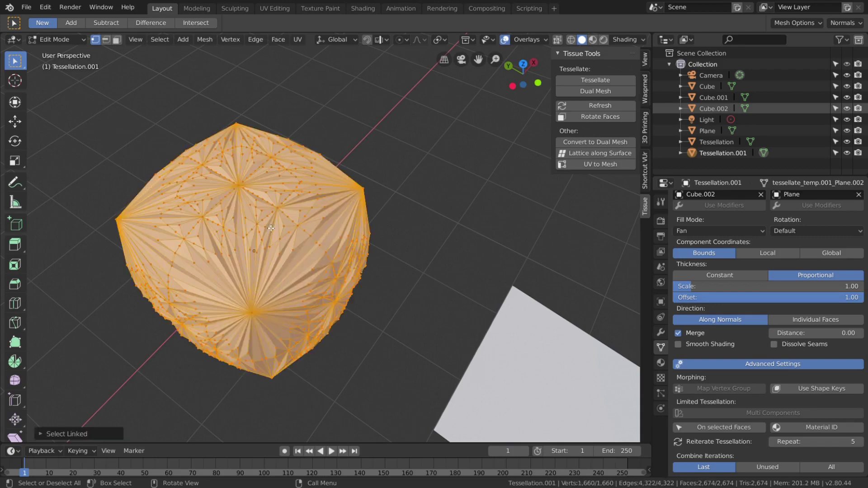
pyautogui.press('g')
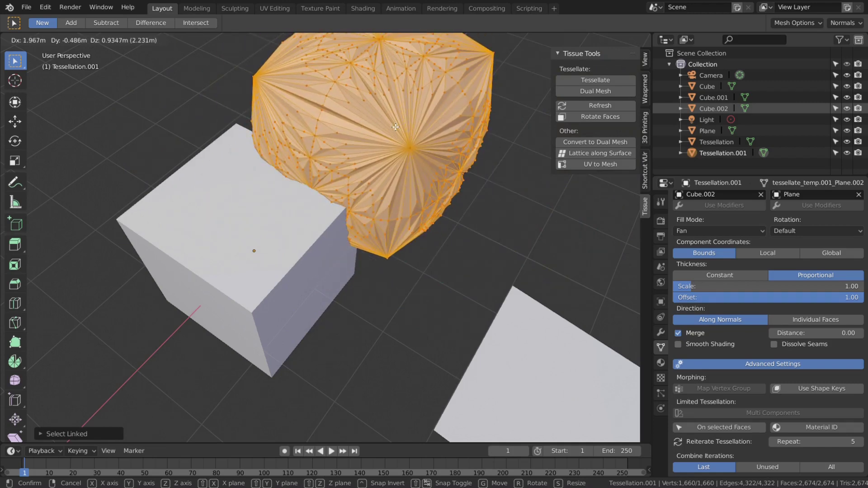
pyautogui.press('Escape')
pyautogui.press('Tab')
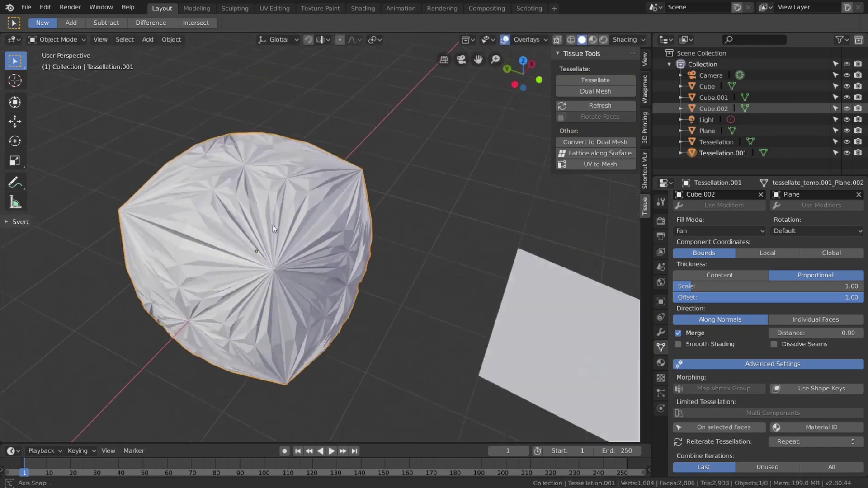
# Examine the reiterated fan tessellation from several angles and select the branched tessellation to compare its settings and source objects
pyautogui.scroll(2, 272, 228)
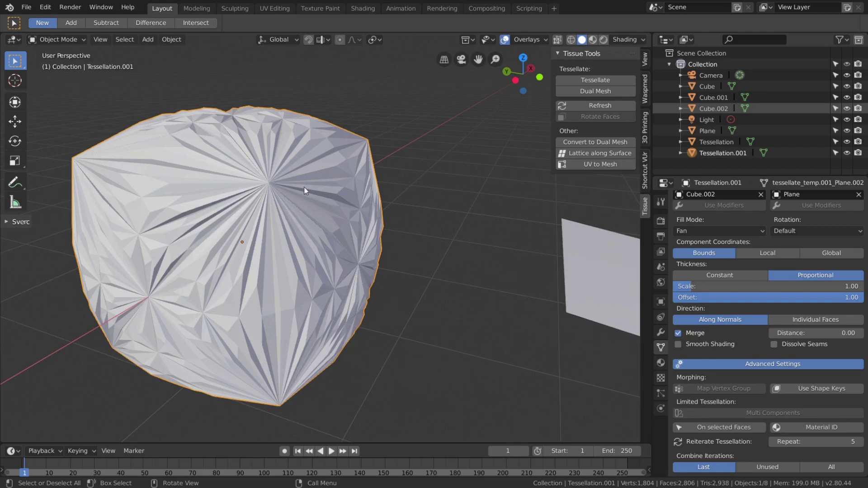
pyautogui.scroll(-3, 306, 191)
pyautogui.moveTo(305, 191); pyautogui.dragTo(444, 152, button='middle')
pyautogui.scroll(-4, 326, 193)
pyautogui.keyDown('shift'); pyautogui.moveTo(233, 178); pyautogui.dragTo(362, 187, button='middle'); pyautogui.keyUp('shift')
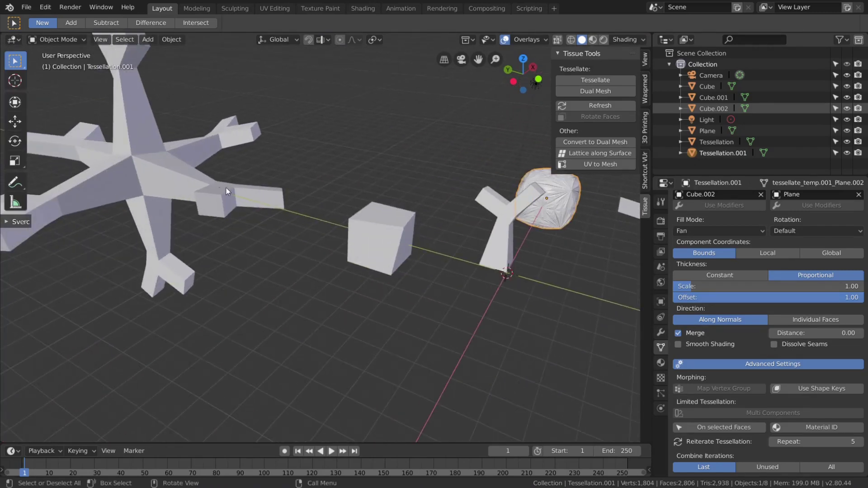
pyautogui.click(228, 191)
pyautogui.keyDown('shift'); pyautogui.moveTo(504, 262); pyautogui.dragTo(447, 259, button='middle'); pyautogui.keyUp('shift')
pyautogui.scroll(2, 447, 259)
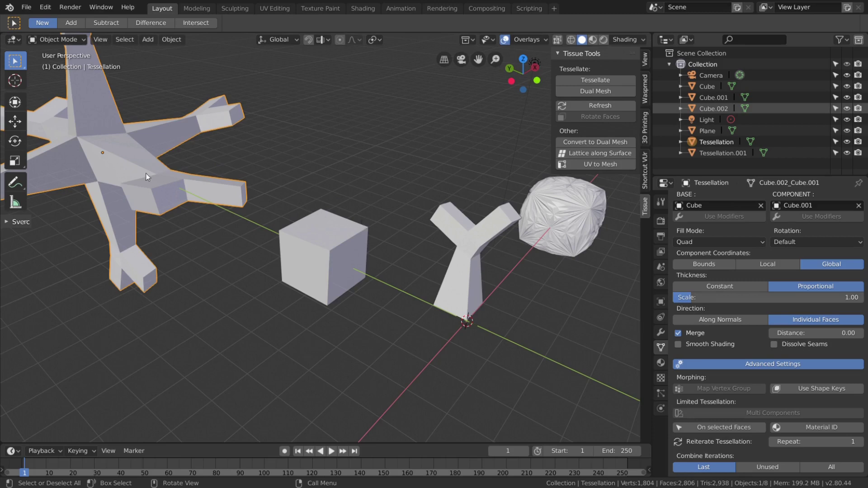
pyautogui.moveTo(506, 232); pyautogui.dragTo(506, 232, button='middle')
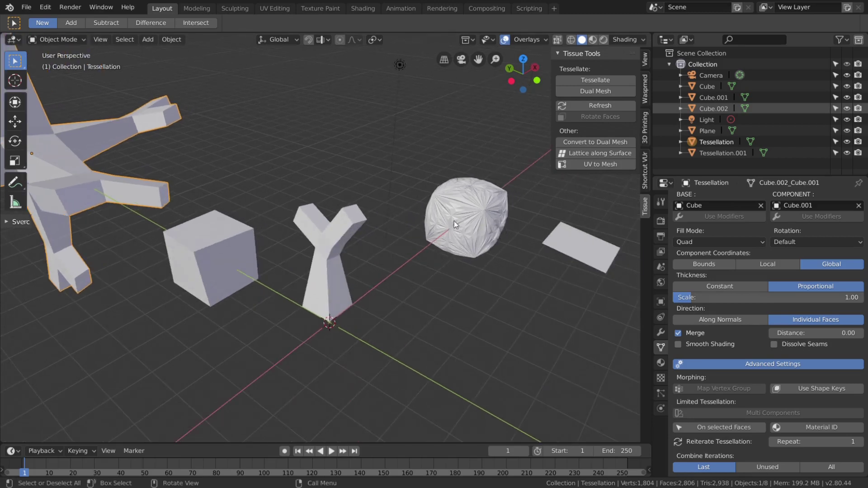
# Set the branched tessellation's Reiterate Tessellation Repeat value to 2
pyautogui.keyDown('shift'); pyautogui.moveTo(49, 160); pyautogui.dragTo(88, 169, button='middle'); pyautogui.keyUp('shift')
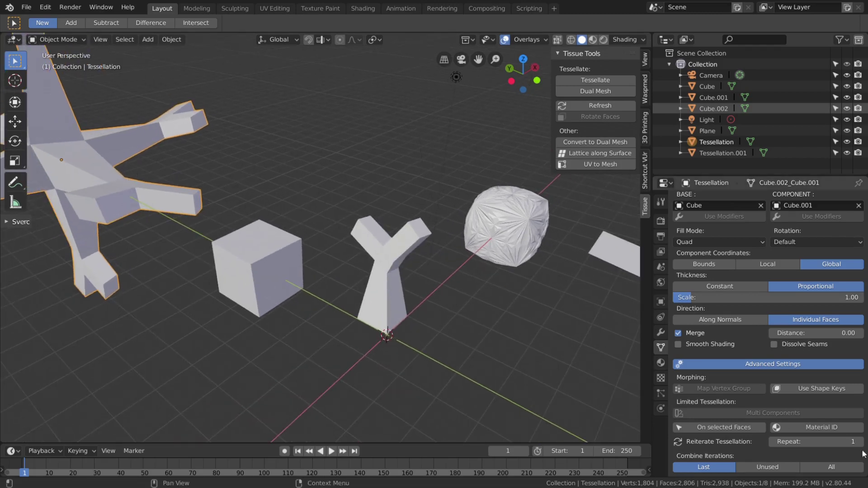
pyautogui.click(862, 442)
pyautogui.scroll(-3, 272, 242)
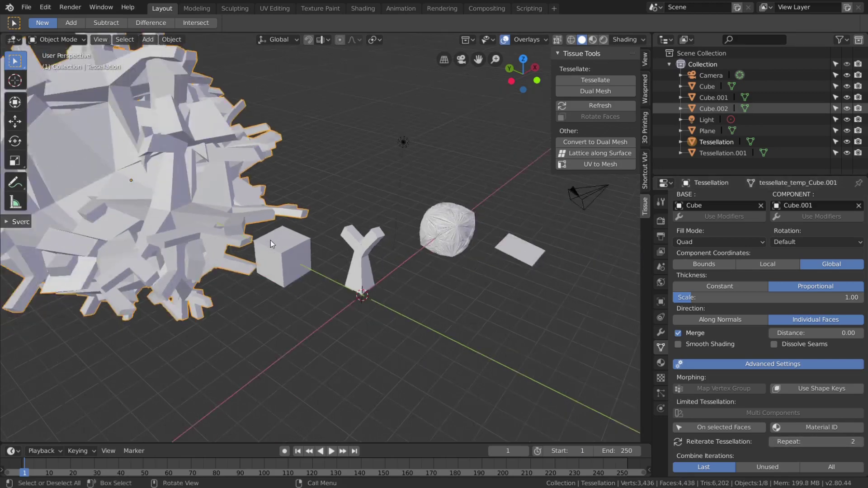
pyautogui.keyDown('shift'); pyautogui.moveTo(271, 242); pyautogui.dragTo(396, 267, button='middle'); pyautogui.keyUp('shift')
pyautogui.moveTo(395, 266); pyautogui.dragTo(443, 274, button='middle')
pyautogui.scroll(2, 452, 280)
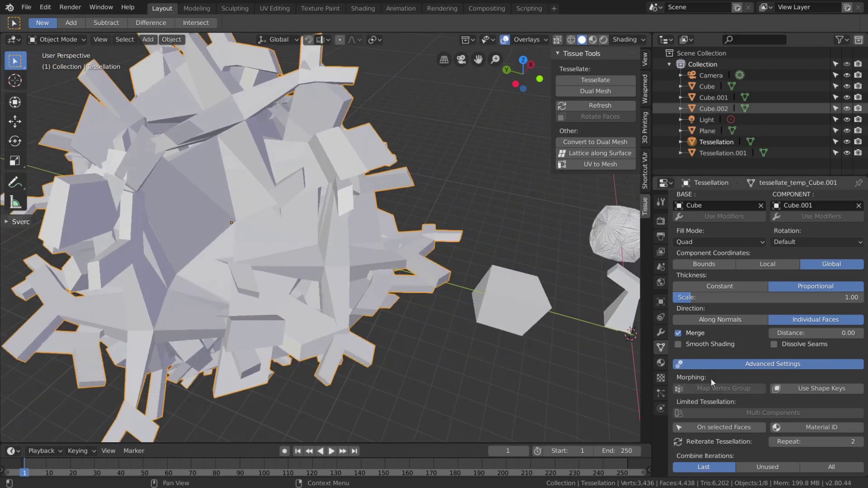
pyautogui.click(774, 444)
pyautogui.click(860, 443)
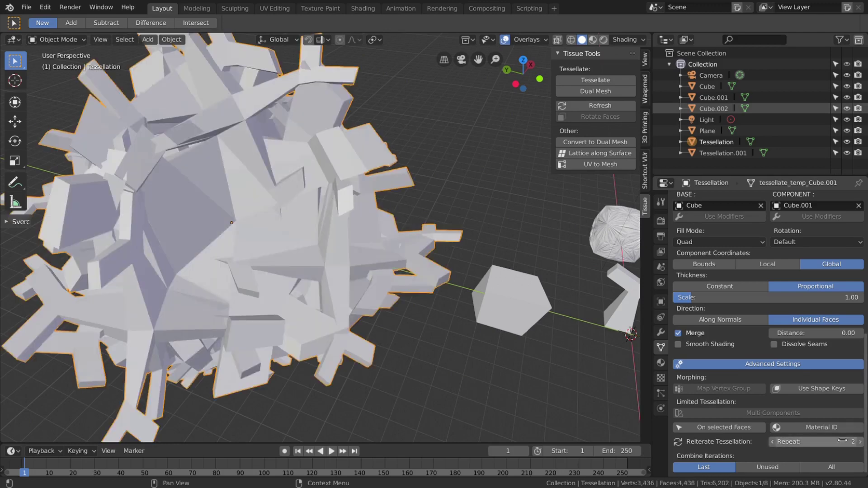
# Compare the material slots of the branched component and the base cube, ending with the branched component selected
pyautogui.keyDown('shift'); pyautogui.moveTo(511, 336); pyautogui.dragTo(374, 246, button='middle'); pyautogui.keyUp('shift')
pyautogui.scroll(1, 374, 268)
pyautogui.click(372, 244)
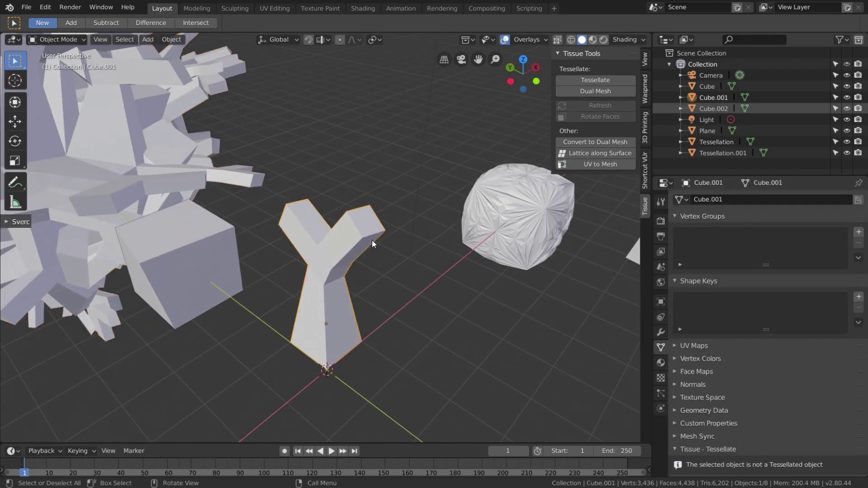
pyautogui.scroll(2, 377, 235)
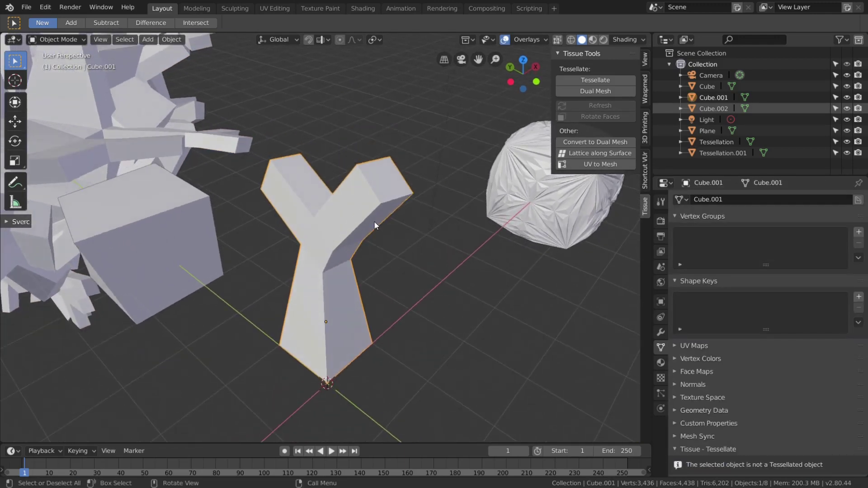
pyautogui.press('Tab')
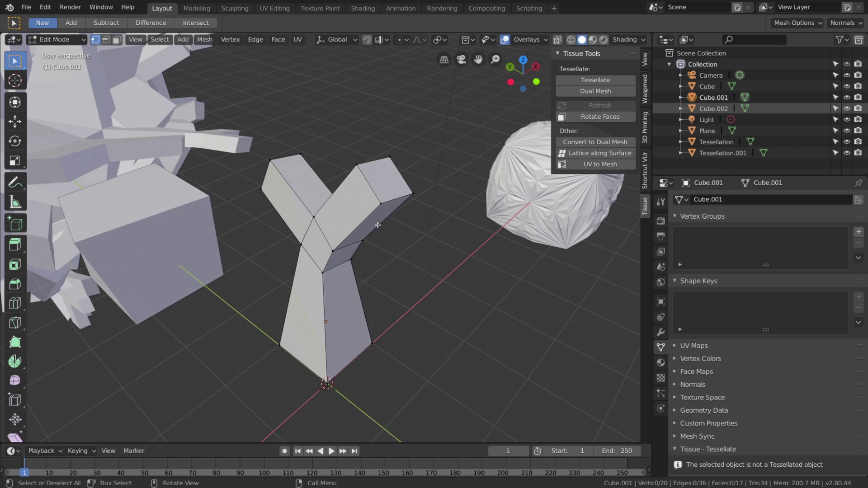
pyautogui.click(660, 364)
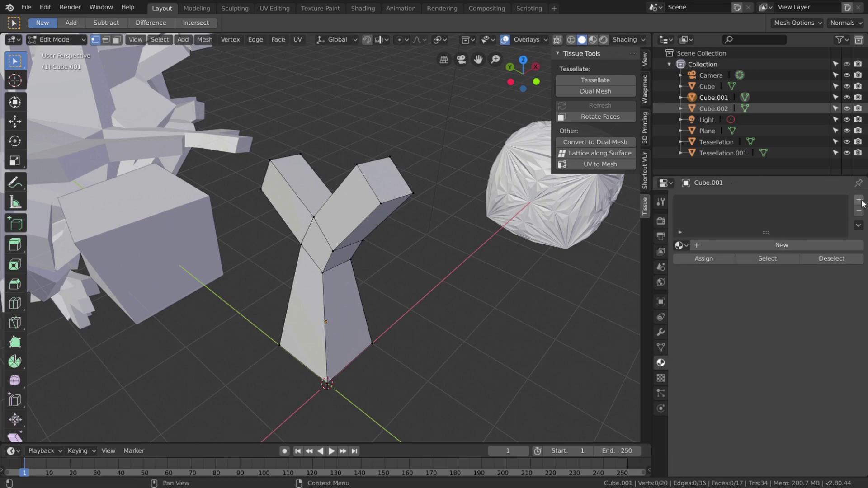
pyautogui.press('Tab')
pyautogui.moveTo(324, 259); pyautogui.dragTo(284, 232, button='middle')
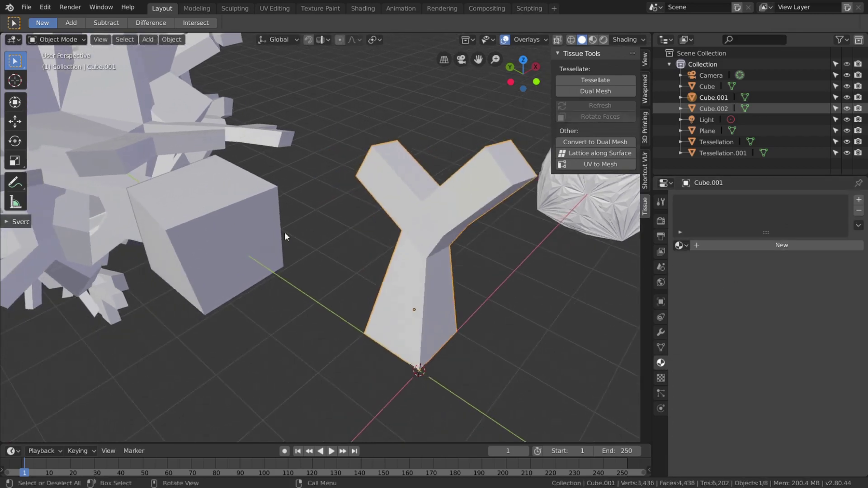
pyautogui.click(253, 228)
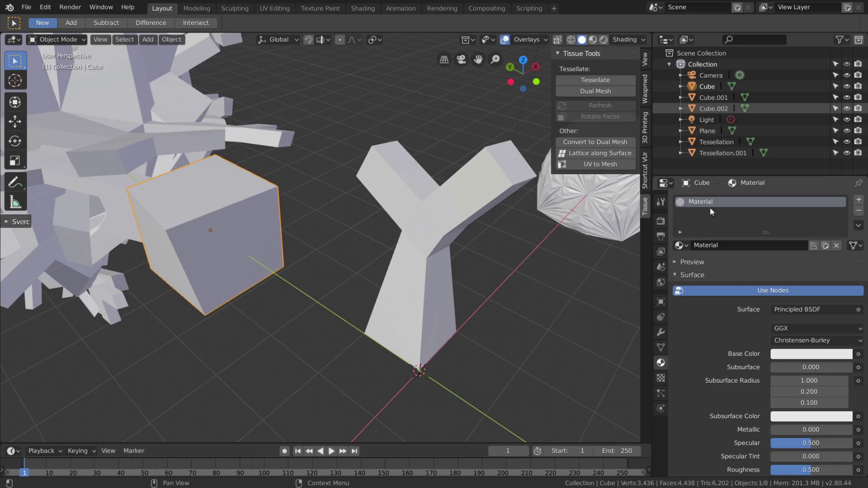
pyautogui.click(443, 221)
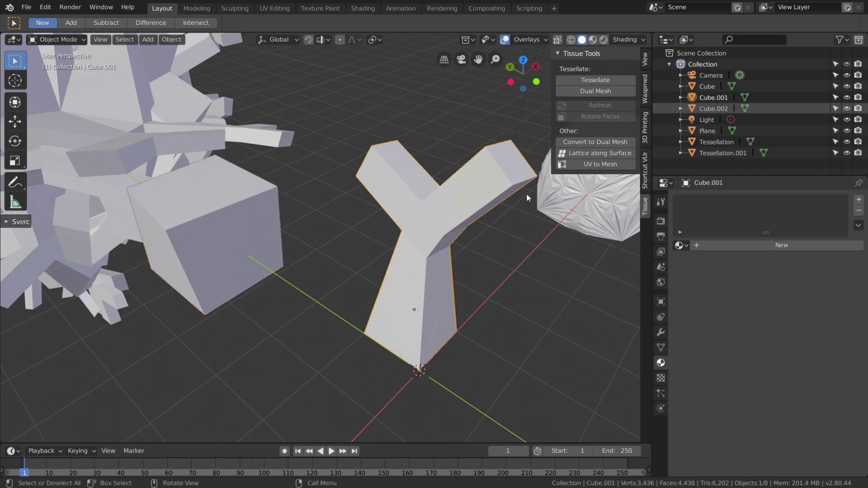
# Add two material slots to the branched component, each with its own new material
pyautogui.click(859, 200)
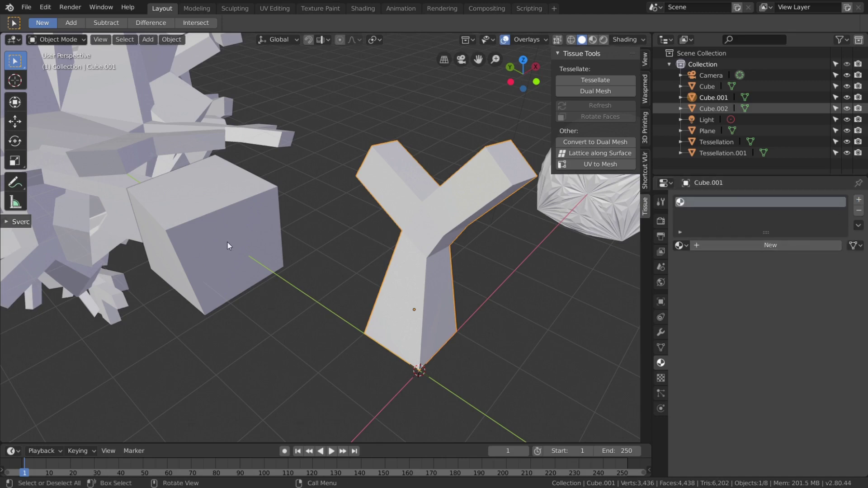
pyautogui.click(715, 246)
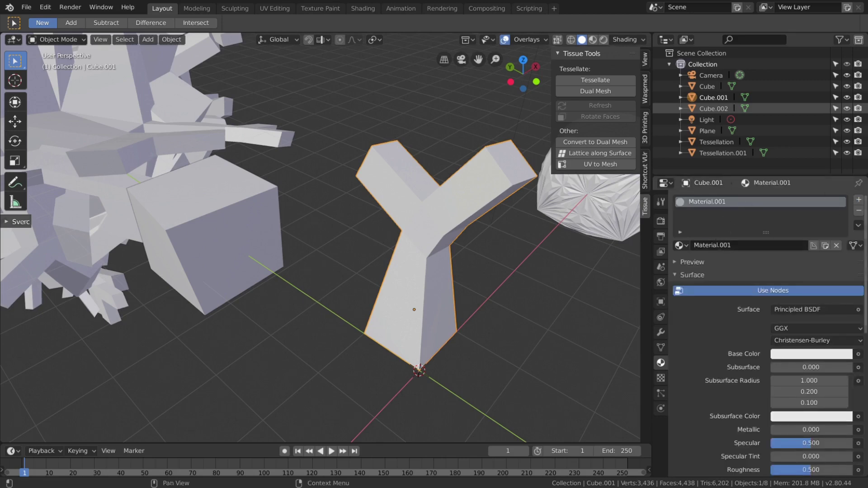
pyautogui.click(859, 199)
pyautogui.click(723, 273)
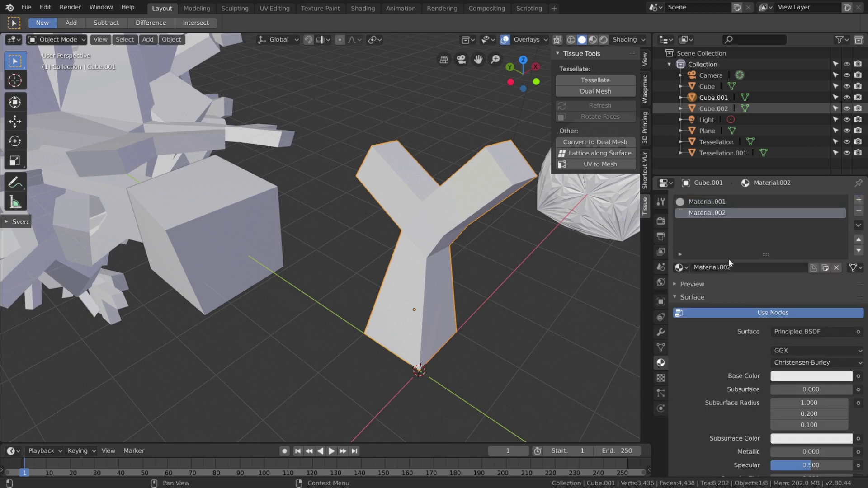
# Rename the branched component's first material Grow and its second material DontGrow
pyautogui.keyDown('shift'); pyautogui.moveTo(511, 239); pyautogui.dragTo(424, 251, button='middle'); pyautogui.keyUp('shift')
pyautogui.doubleClick(724, 204)
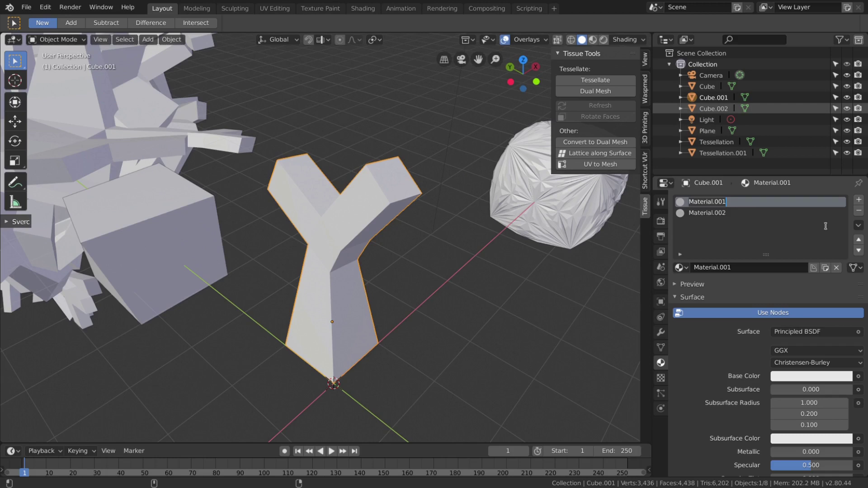
pyautogui.write('G')
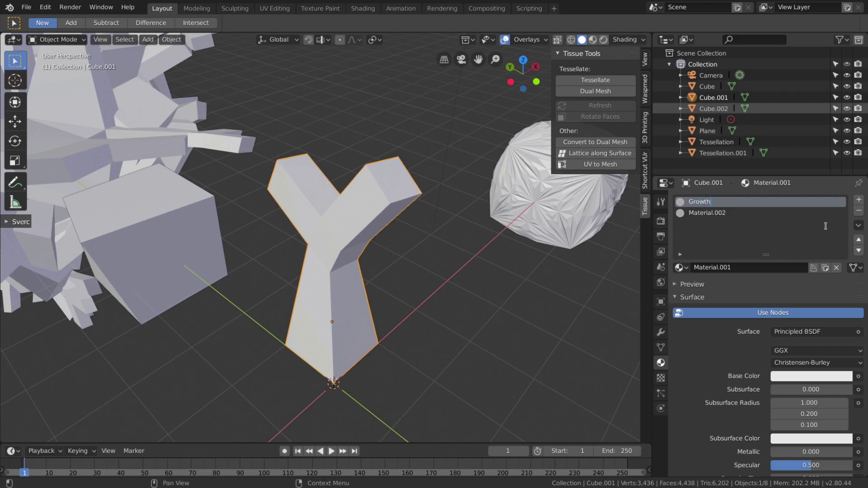
pyautogui.write('rowt')
pyautogui.press('BackSpace')
pyautogui.press('Return')
pyautogui.click(722, 219)
pyautogui.doubleClick(723, 218)
pyautogui.write('Dont')
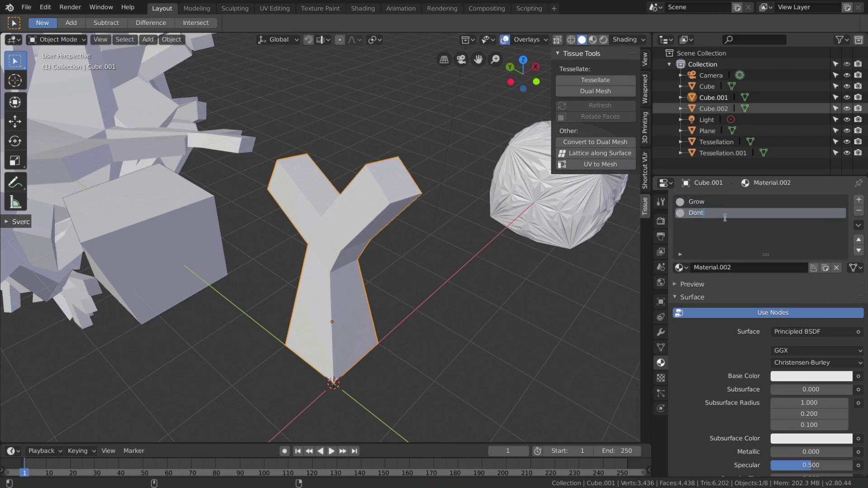
pyautogui.write('Grow')
pyautogui.press('Return')
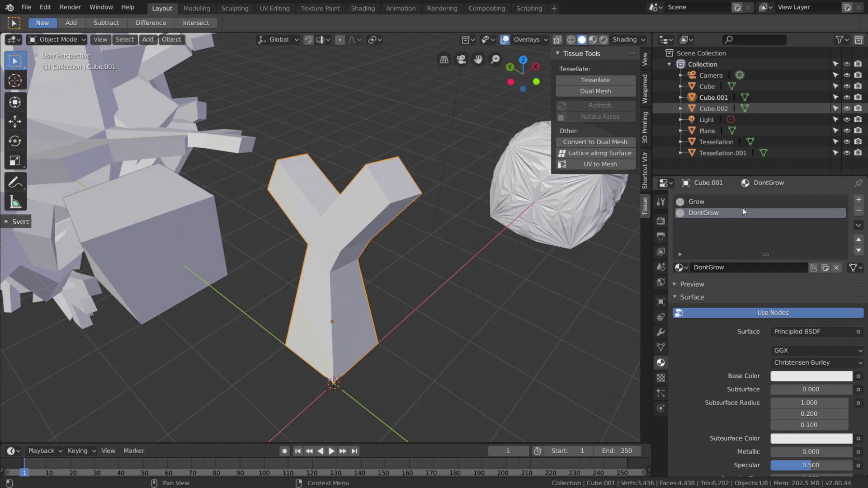
# Set the Grow material's base color to magenta and display the viewport with material preview shading
pyautogui.click(734, 202)
pyautogui.click(793, 378)
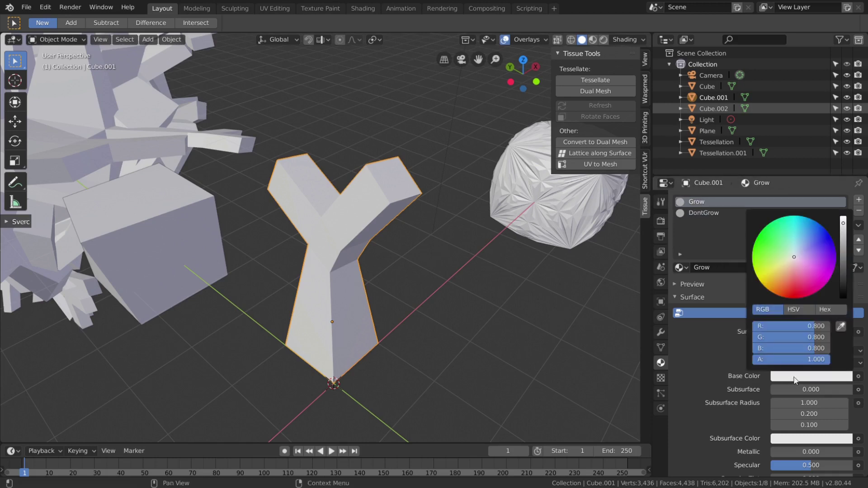
pyautogui.click(814, 278)
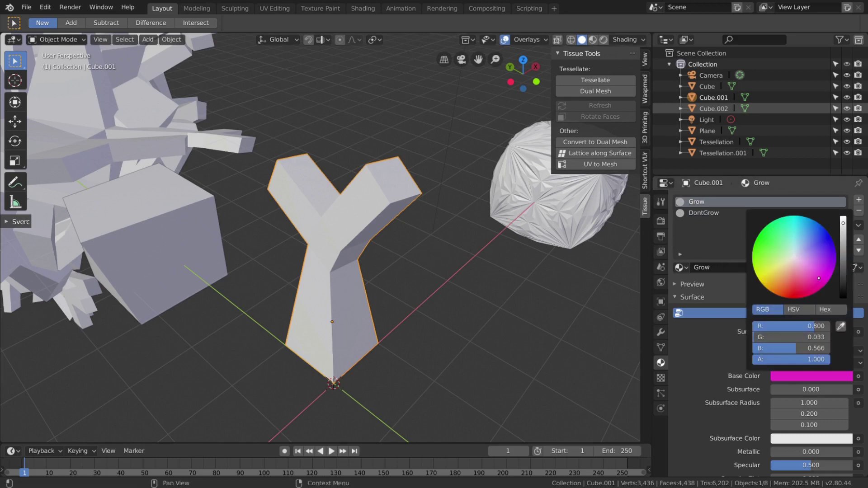
pyautogui.click(593, 40)
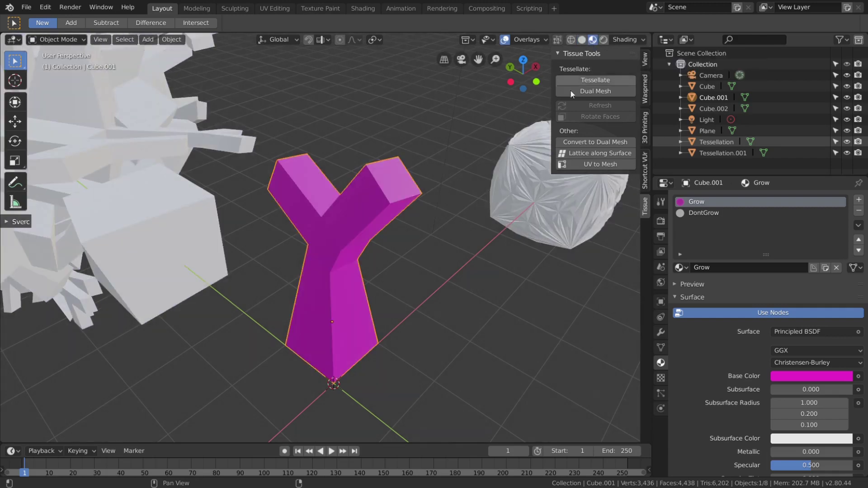
# Limit the branched tessellation by Material ID in its advanced tessellation settings
pyautogui.moveTo(373, 242); pyautogui.dragTo(354, 191, button='middle')
pyautogui.scroll(-3, 353, 191)
pyautogui.keyDown('shift'); pyautogui.moveTo(67, 206); pyautogui.dragTo(267, 206, button='middle'); pyautogui.keyUp('shift')
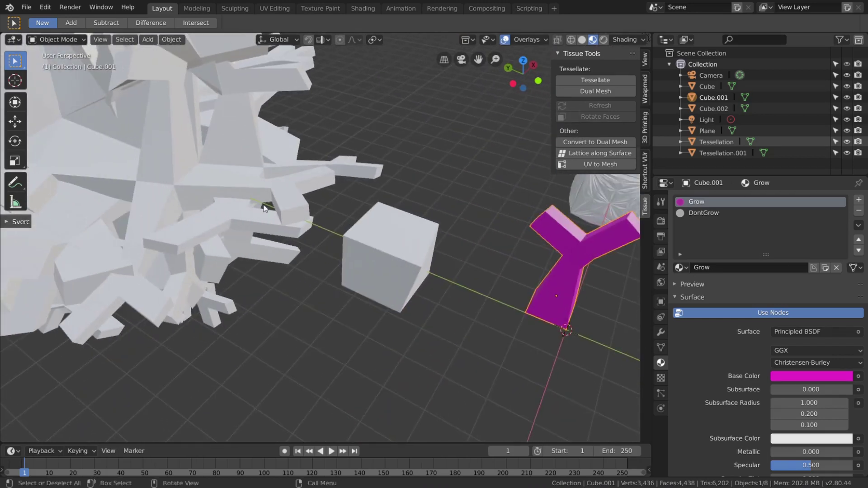
pyautogui.click(246, 192)
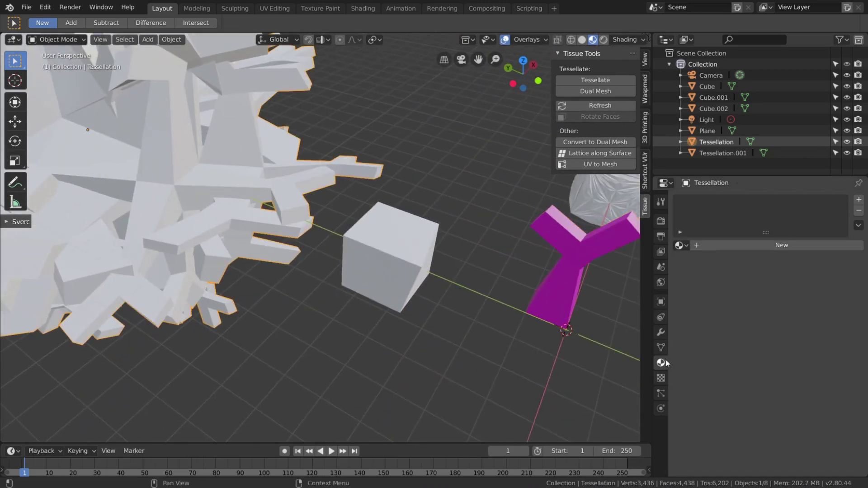
pyautogui.click(660, 347)
pyautogui.click(764, 371)
pyautogui.scroll(-3, 764, 370)
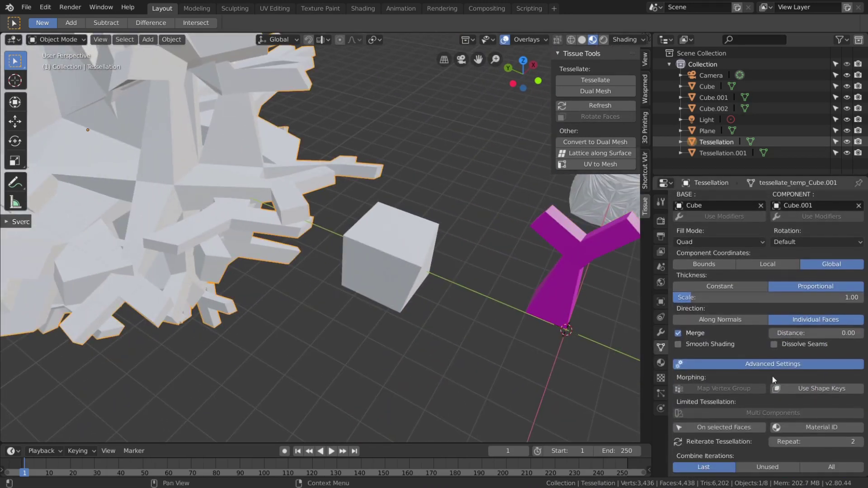
pyautogui.click(828, 428)
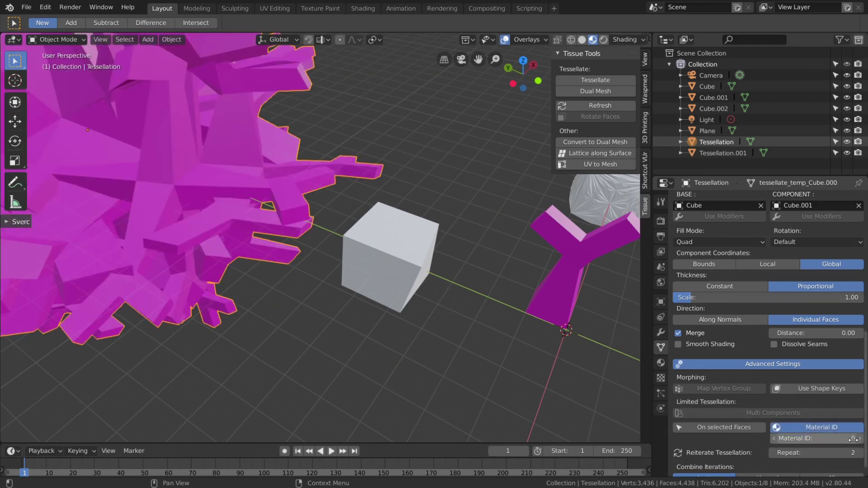
pyautogui.moveTo(295, 275)
pyautogui.mouseDown(button='middle')
pyautogui.moveTo(304, 281)
pyautogui.moveTo(295, 267)
pyautogui.mouseUp(button='middle')
pyautogui.moveTo(231, 218); pyautogui.dragTo(271, 235, button='middle')
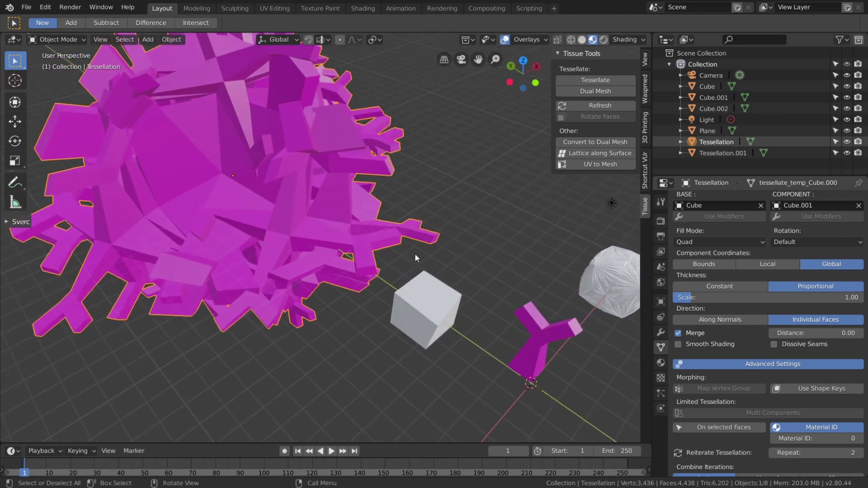
# Enter Edit Mode on the branched component and show its materials with DontGrow active
pyautogui.keyDown('shift'); pyautogui.moveTo(416, 258); pyautogui.dragTo(310, 189, button='middle'); pyautogui.keyUp('shift')
pyautogui.scroll(4, 422, 287)
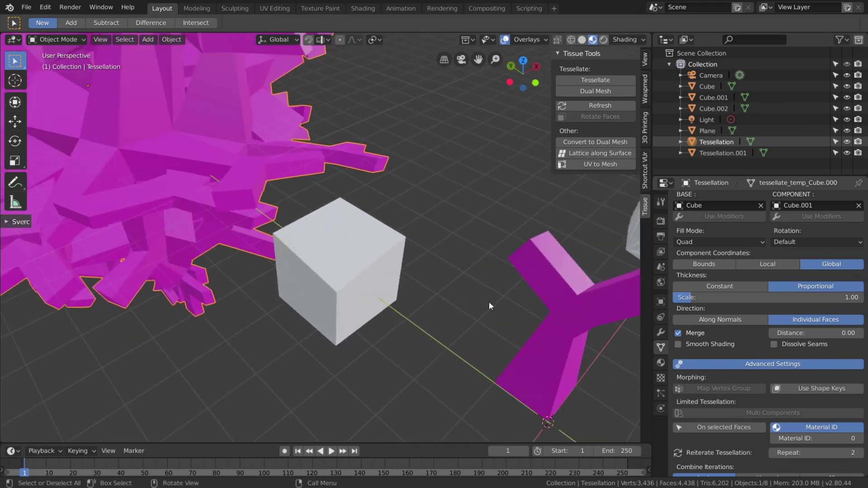
pyautogui.keyDown('shift'); pyautogui.moveTo(489, 303); pyautogui.dragTo(333, 255, button='middle'); pyautogui.keyUp('shift')
pyautogui.scroll(2, 334, 255)
pyautogui.scroll(-2, 333, 255)
pyautogui.click(334, 256)
pyautogui.press('Tab')
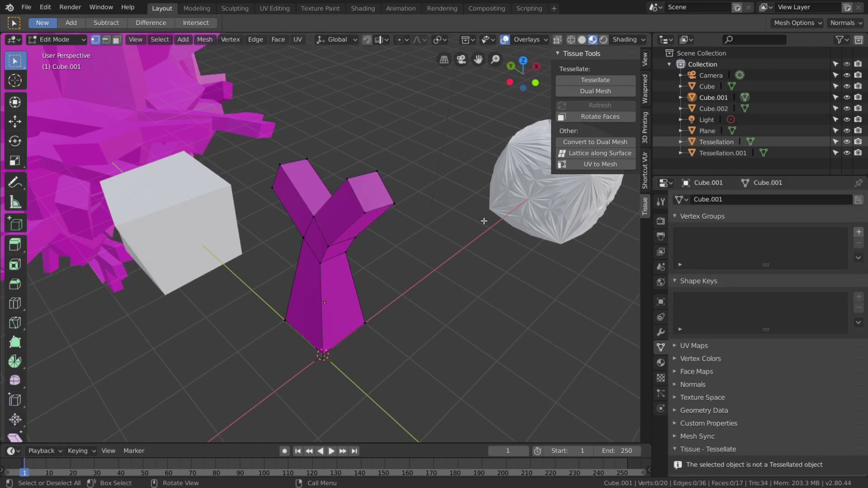
pyautogui.click(660, 362)
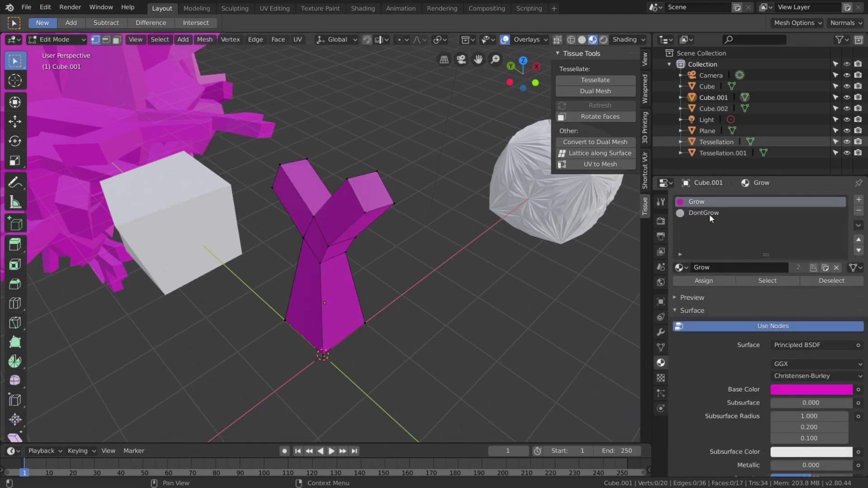
pyautogui.click(708, 213)
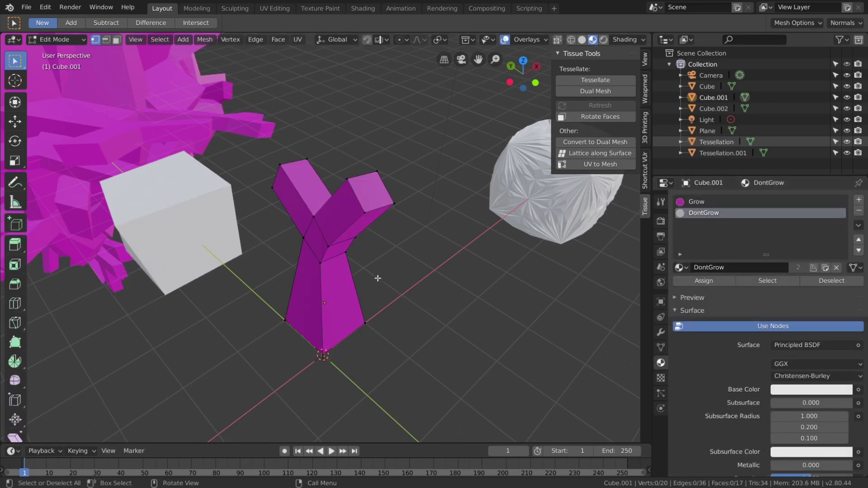
# Assign the DontGrow material to all faces of the branched component except the end faces of its two branches
pyautogui.press('3')
pyautogui.click(373, 196)
pyautogui.moveTo(373, 196); pyautogui.dragTo(279, 239, button='middle')
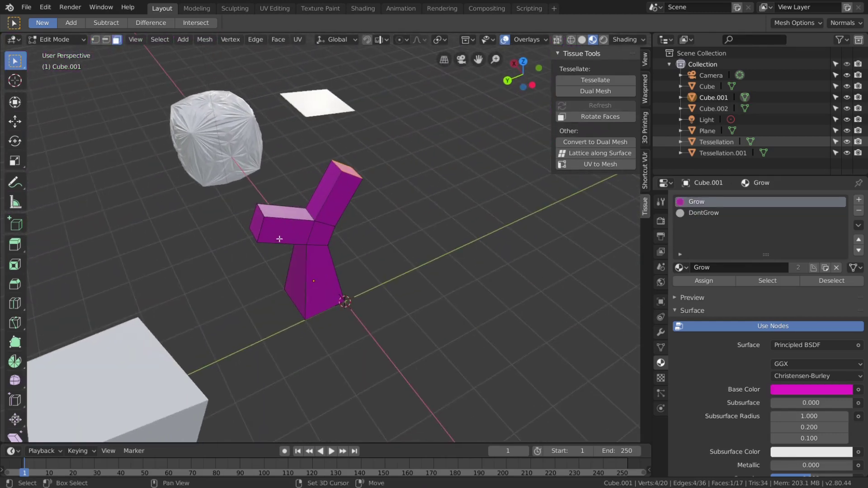
pyautogui.keyDown('shift'); pyautogui.click(258, 223); pyautogui.keyUp('shift')
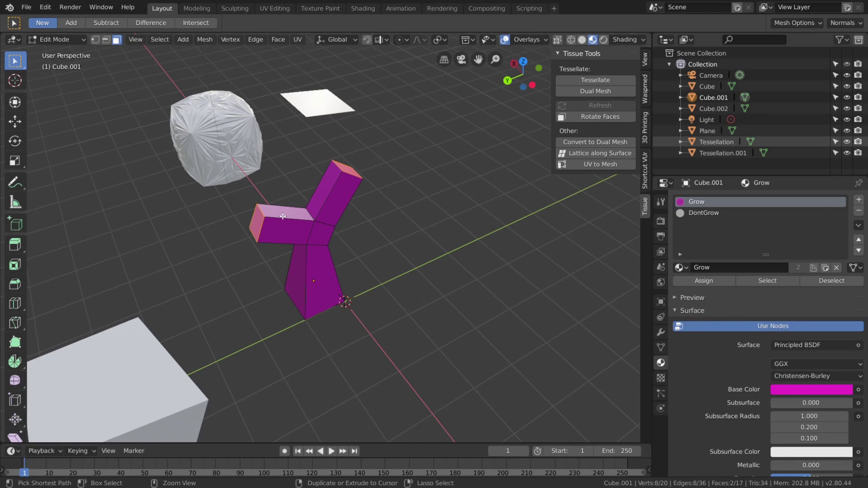
pyautogui.hotkey('ctrl', 'i')
pyautogui.moveTo(283, 216); pyautogui.dragTo(321, 269, button='middle')
pyautogui.click(719, 213)
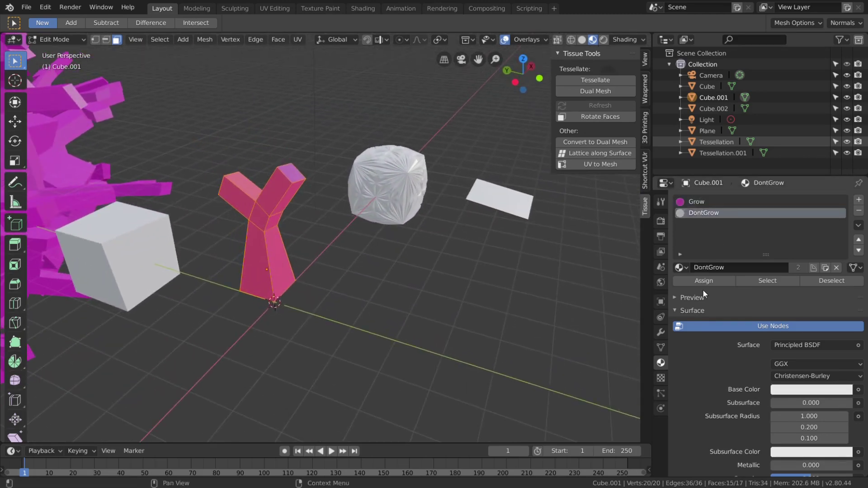
pyautogui.click(711, 280)
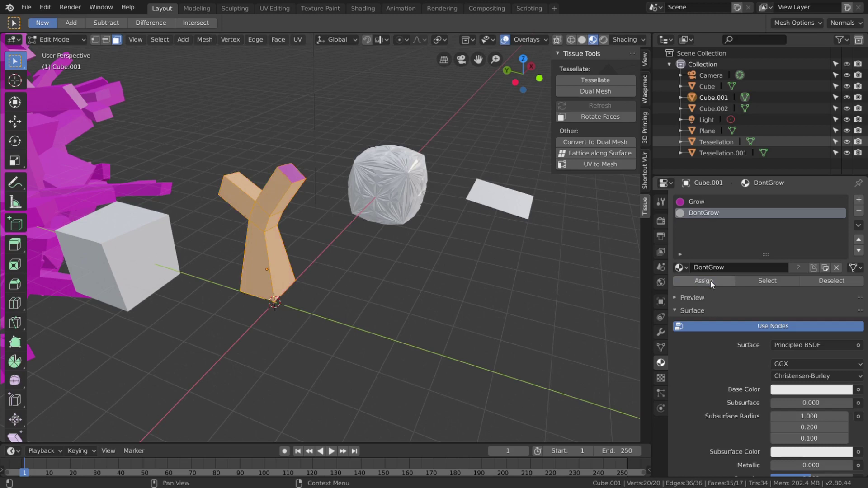
# Set the DontGrow material's base color to pale green, RGB 0.476, 0.800, 0.466, and return to Object Mode
pyautogui.click(807, 389)
pyautogui.click(786, 266)
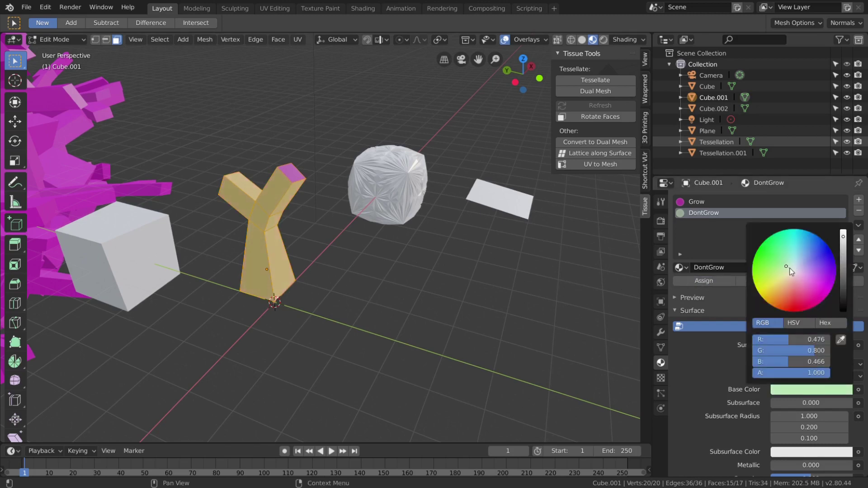
pyautogui.press('Tab')
# Refresh the branched tessellation with the component's Grow and DontGrow materials
pyautogui.keyDown('shift'); pyautogui.moveTo(247, 235); pyautogui.dragTo(330, 264, button='middle'); pyautogui.keyUp('shift')
pyautogui.moveTo(330, 264)
pyautogui.mouseDown(button='middle')
pyautogui.moveTo(298, 255)
pyautogui.moveTo(317, 261)
pyautogui.mouseUp(button='middle')
pyautogui.click(265, 221)
pyautogui.click(600, 105)
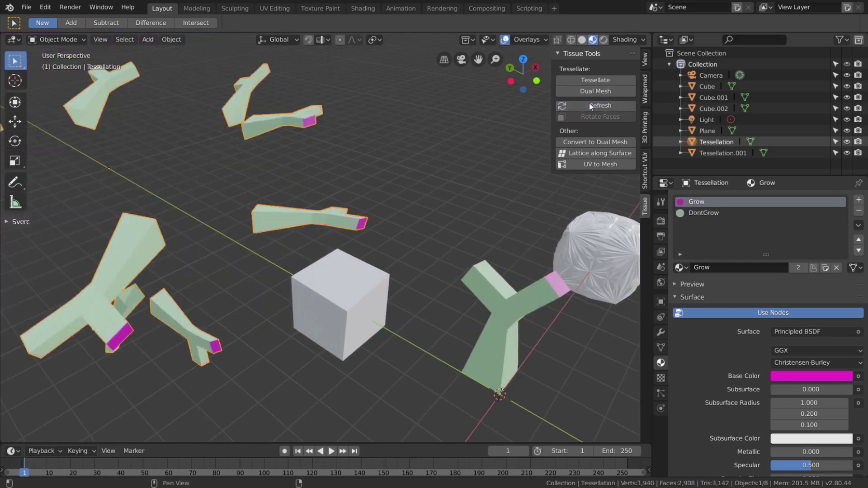
pyautogui.moveTo(452, 137); pyautogui.dragTo(356, 208, button='middle')
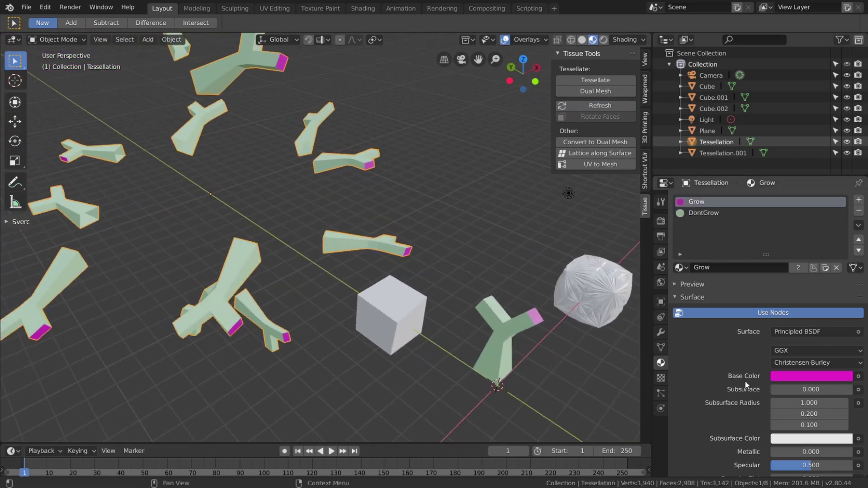
# Set the branched tessellation's Repeat to 1 in its tessellation settings
pyautogui.click(661, 347)
pyautogui.scroll(-12, 731, 362)
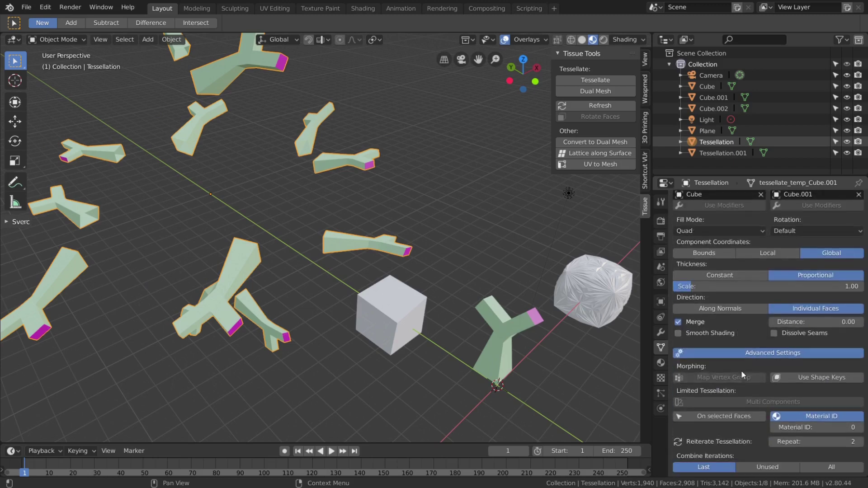
pyautogui.click(788, 439)
pyautogui.write('1')
pyautogui.press('Return')
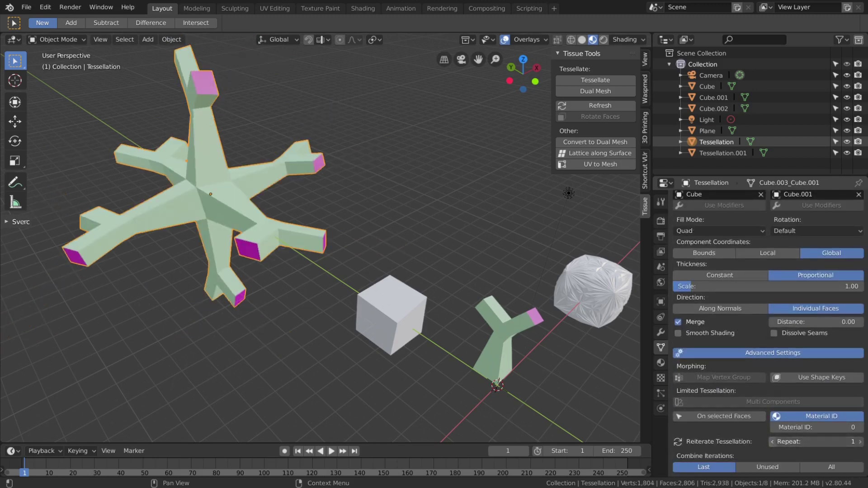
# Raise the branched tessellation's Repeat step by step to 4
pyautogui.click(860, 443)
pyautogui.click(860, 443)
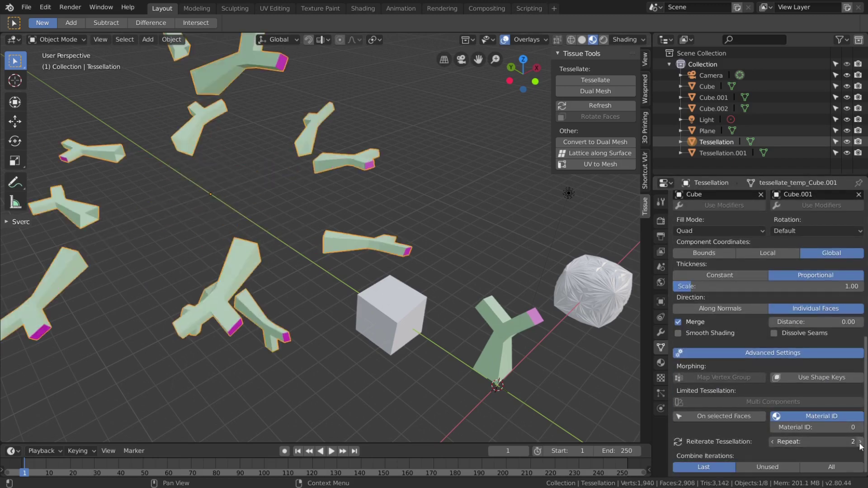
pyautogui.click(860, 442)
pyautogui.scroll(-3, 442, 307)
pyautogui.moveTo(441, 307); pyautogui.dragTo(422, 264, button='middle')
# Select the rounded fan-filled tessellation and examine it for comparison with the branched one
pyautogui.click(498, 286)
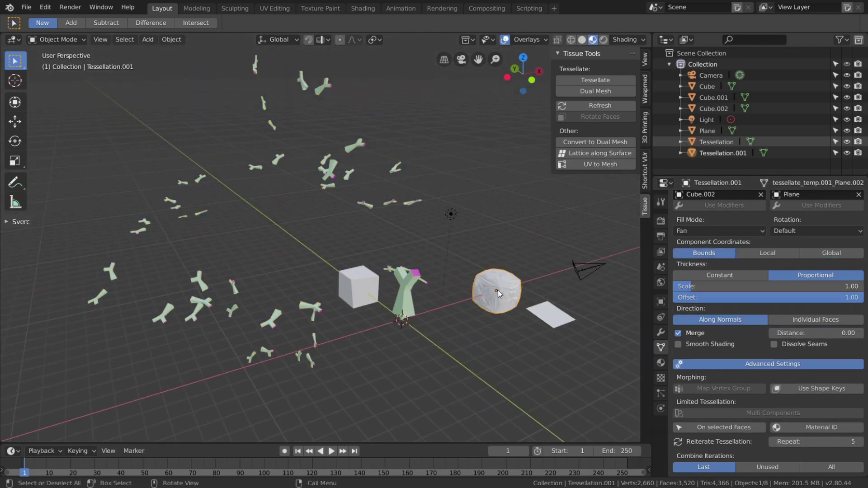
pyautogui.scroll(3, 536, 303)
pyautogui.keyDown('shift'); pyautogui.moveTo(535, 303); pyautogui.dragTo(390, 240, button='middle'); pyautogui.keyUp('shift')
pyautogui.scroll(2, 390, 240)
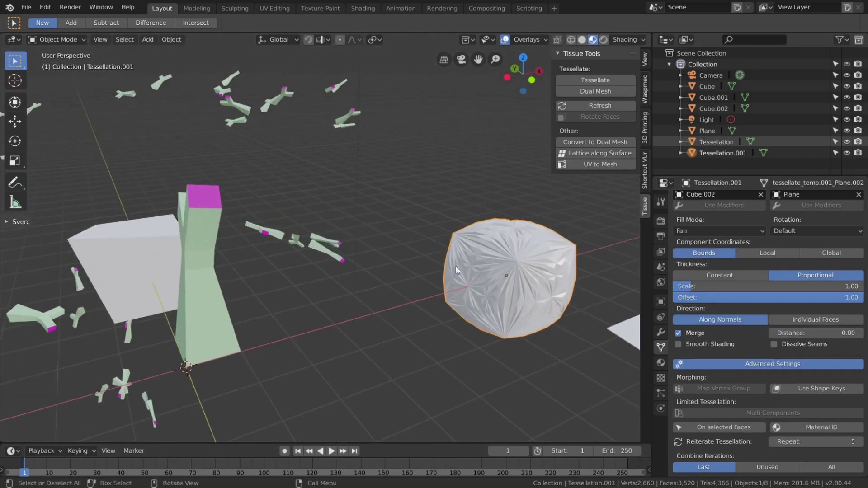
pyautogui.scroll(-4, 495, 273)
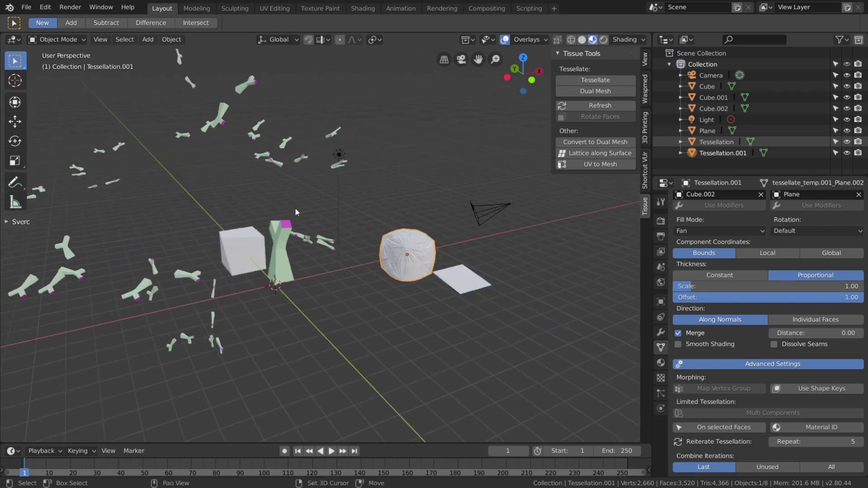
pyautogui.keyDown('shift'); pyautogui.moveTo(294, 208); pyautogui.dragTo(404, 258, button='middle'); pyautogui.keyUp('shift')
# Reselect the branched tessellation and examine the magenta tip faces and green sides of its component
pyautogui.click(324, 328)
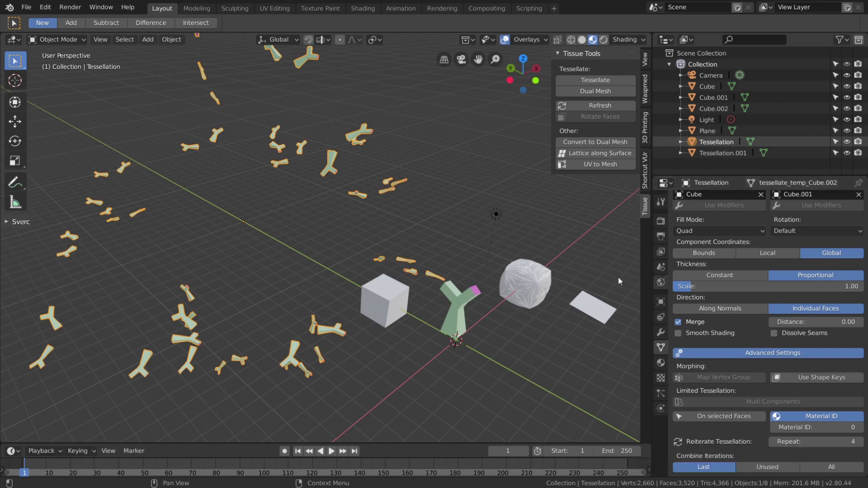
pyautogui.scroll(3, 514, 308)
pyautogui.keyDown('shift'); pyautogui.moveTo(514, 308); pyautogui.dragTo(308, 172, button='middle'); pyautogui.keyUp('shift')
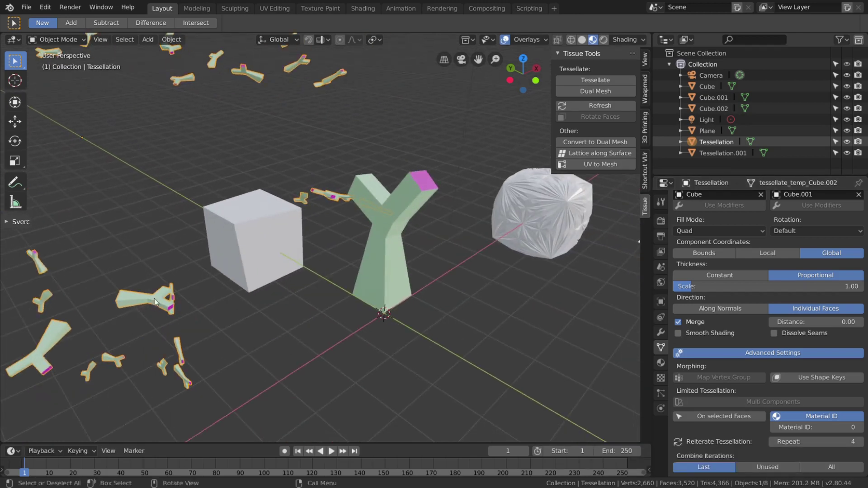
pyautogui.scroll(4, 408, 254)
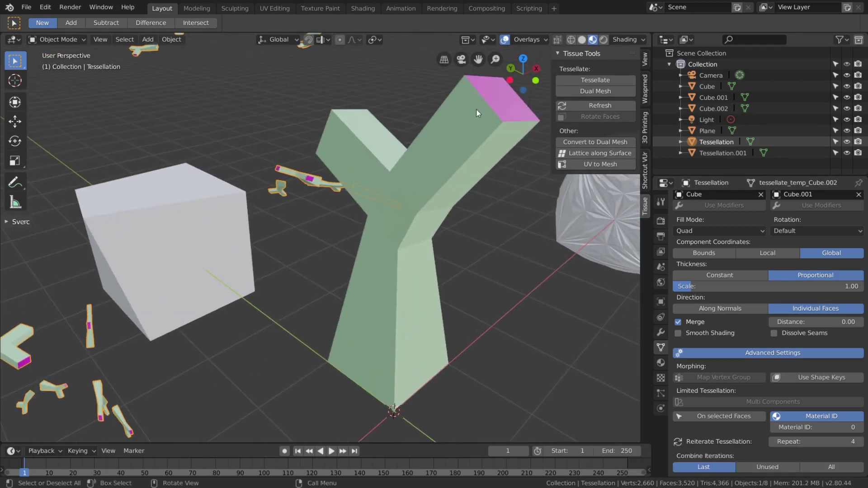
pyautogui.moveTo(418, 176); pyautogui.dragTo(487, 255, button='middle')
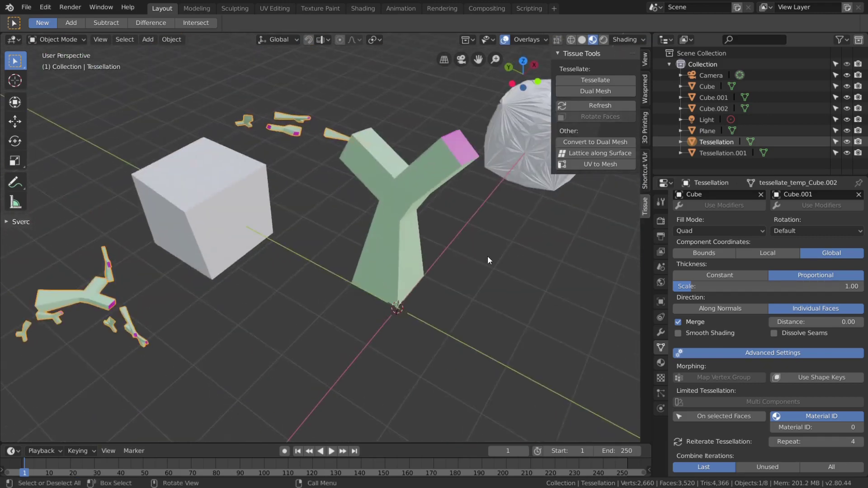
# Set Combine Iterations to Unused for the branched tessellation
pyautogui.scroll(-4, 487, 256)
pyautogui.moveTo(402, 216); pyautogui.dragTo(459, 238, button='middle')
pyautogui.scroll(-2, 460, 237)
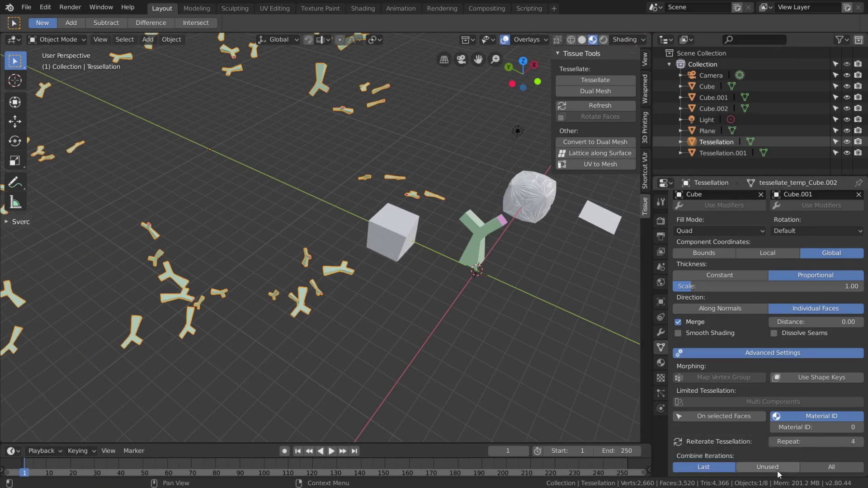
pyautogui.click(777, 469)
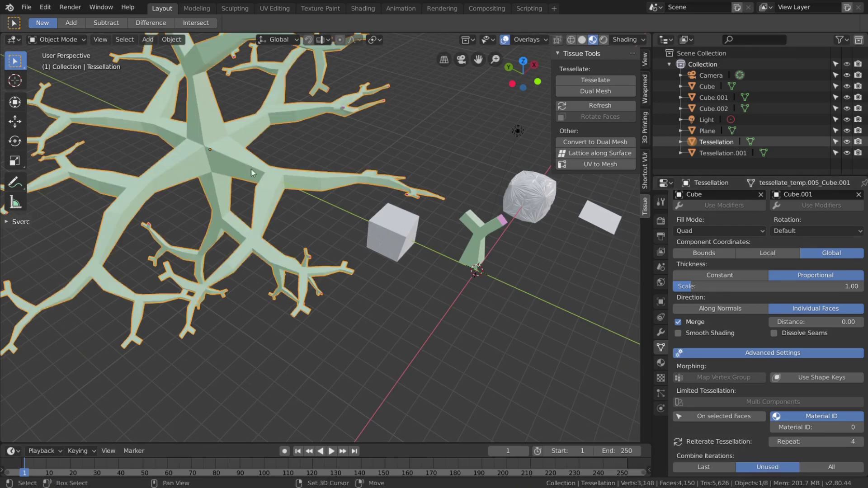
pyautogui.scroll(-3, 251, 169)
pyautogui.moveTo(252, 169); pyautogui.dragTo(325, 226, button='middle')
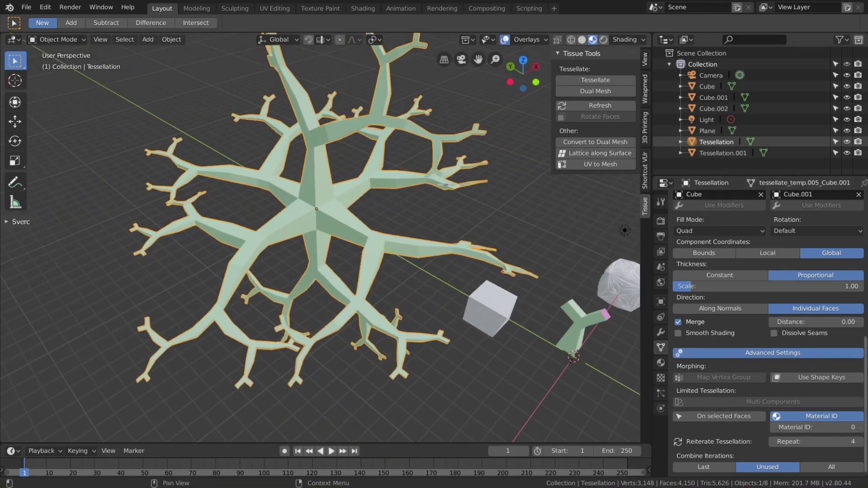
# Increase the branched tessellation's Repeat to 5 and finally to 8
pyautogui.click(860, 442)
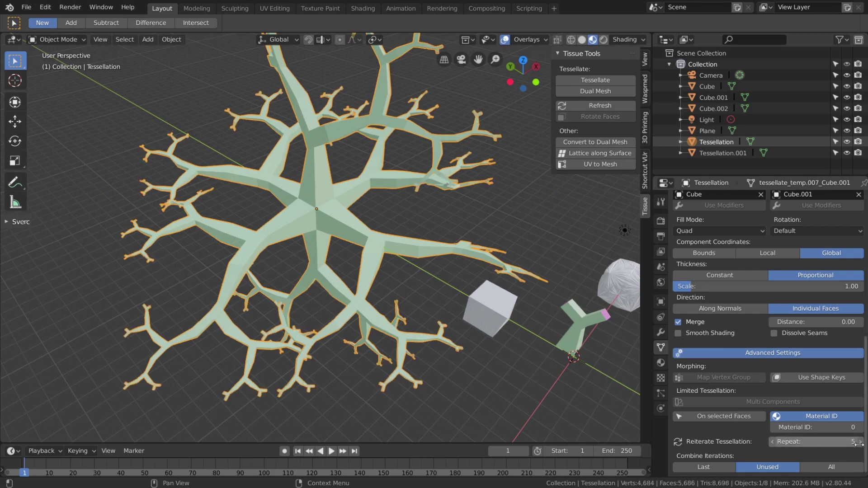
pyautogui.click(833, 441)
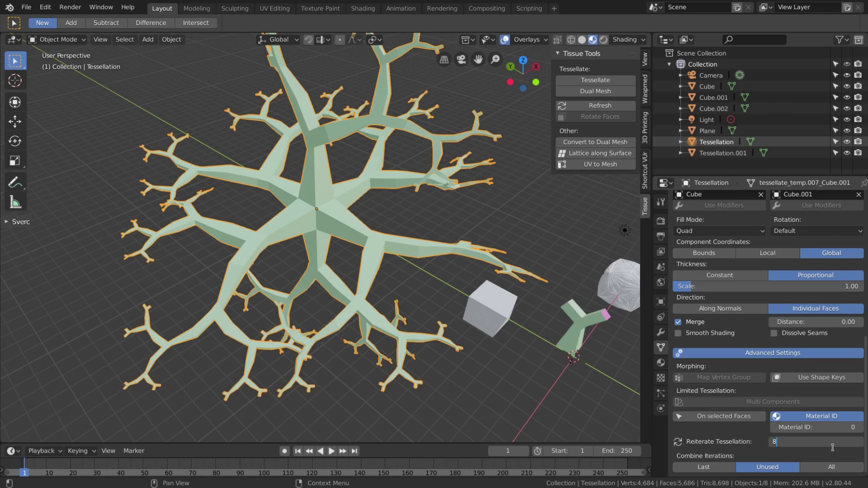
pyautogui.write('8')
pyautogui.press('Return')
# Examine the branching structure from several angles alongside its base cube, component and thickness settings
pyautogui.scroll(-3, 447, 232)
pyautogui.moveTo(446, 232); pyautogui.dragTo(381, 208, button='middle')
pyautogui.scroll(5, 407, 222)
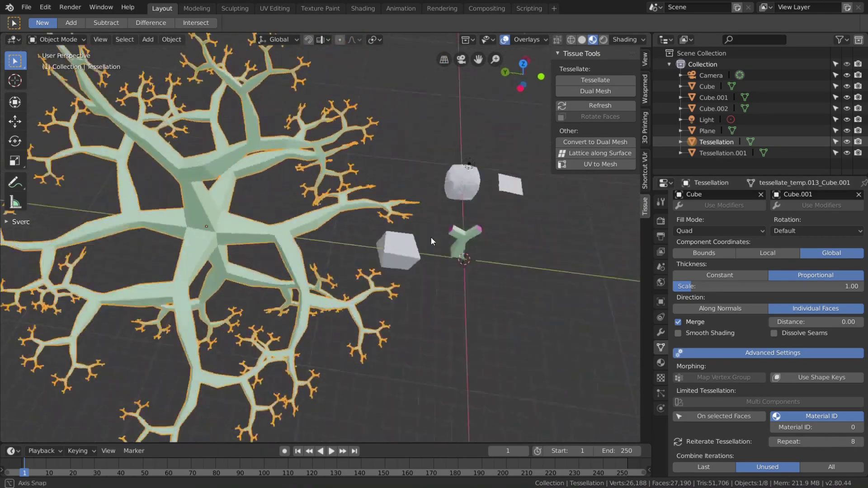
pyautogui.moveTo(430, 237); pyautogui.dragTo(346, 254, button='middle')
pyautogui.scroll(3, 374, 221)
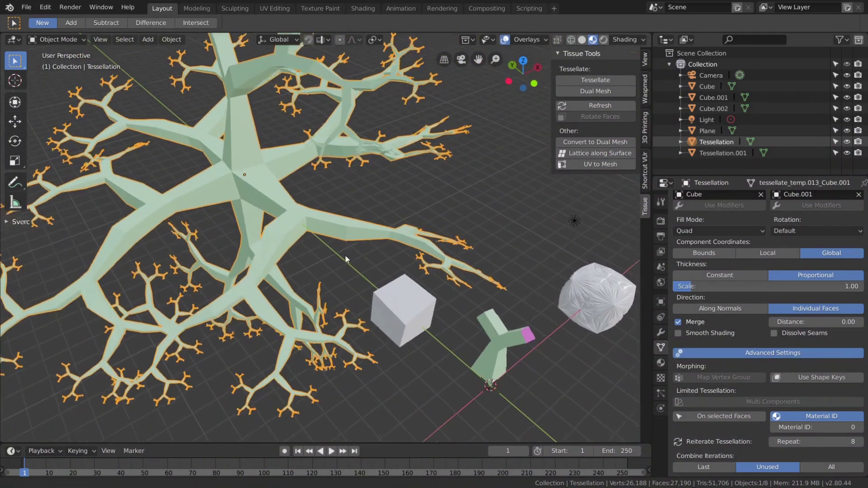
pyautogui.scroll(3, 467, 233)
pyautogui.keyDown('shift'); pyautogui.moveTo(487, 245); pyautogui.dragTo(403, 254, button='middle'); pyautogui.keyUp('shift')
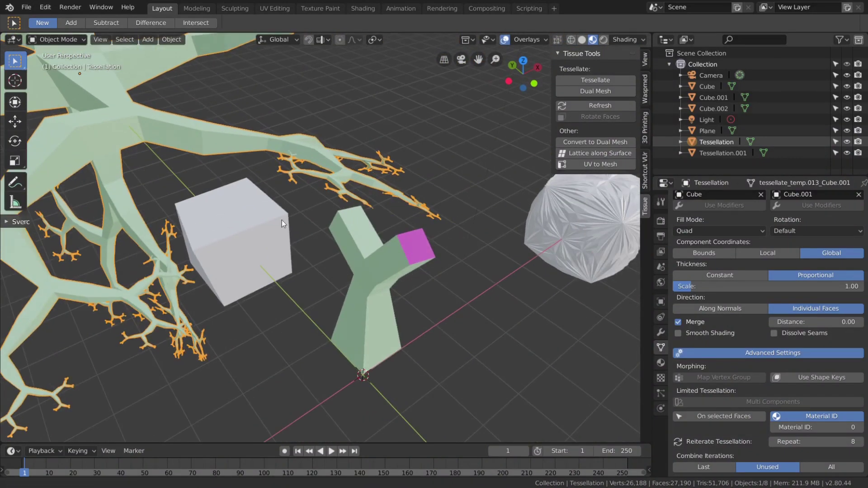
pyautogui.scroll(-3, 349, 232)
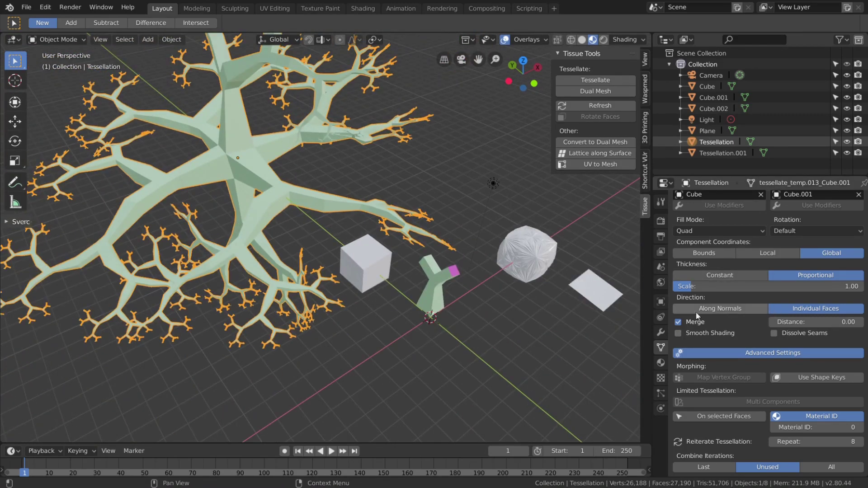
pyautogui.scroll(2, 299, 230)
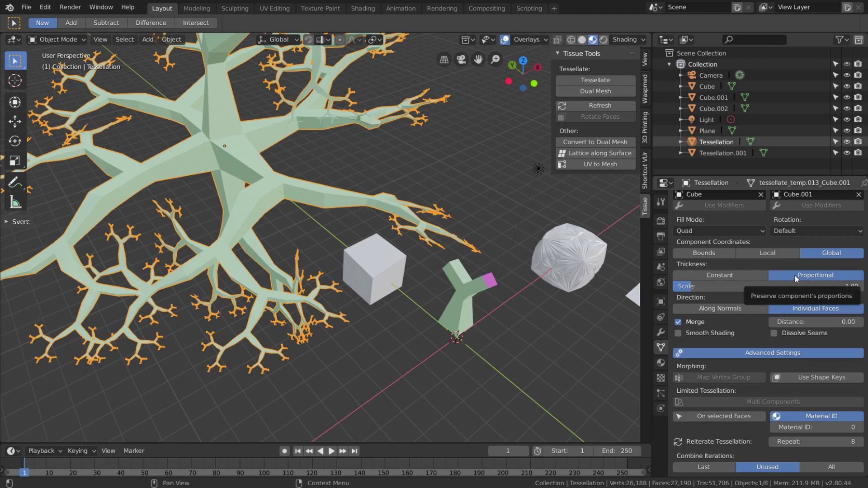
pyautogui.scroll(-5, 351, 276)
pyautogui.moveTo(318, 273); pyautogui.dragTo(344, 230, button='middle')
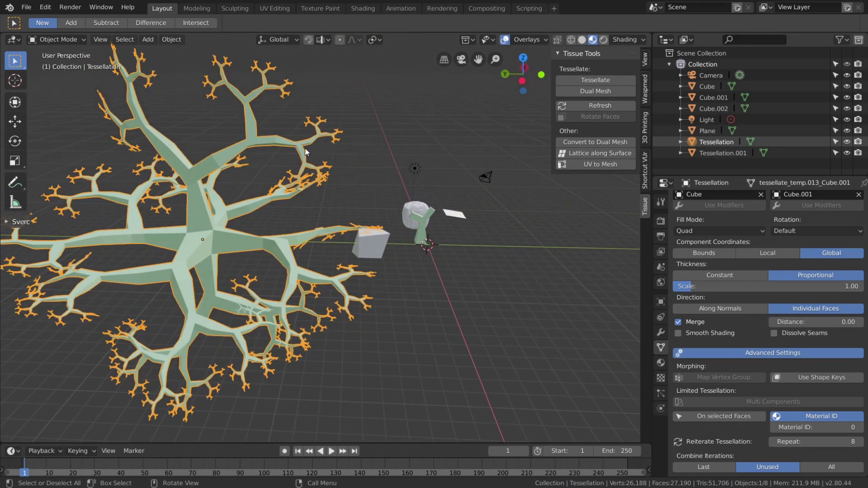
# Scale up the magenta end face of one of the component's branches in Edit Mode
pyautogui.scroll(3, 437, 245)
pyautogui.keyDown('shift'); pyautogui.moveTo(466, 221); pyautogui.dragTo(430, 247, button='middle'); pyautogui.keyUp('shift')
pyautogui.click(378, 239)
pyautogui.scroll(4, 378, 239)
pyautogui.press('Tab')
pyautogui.press('3')
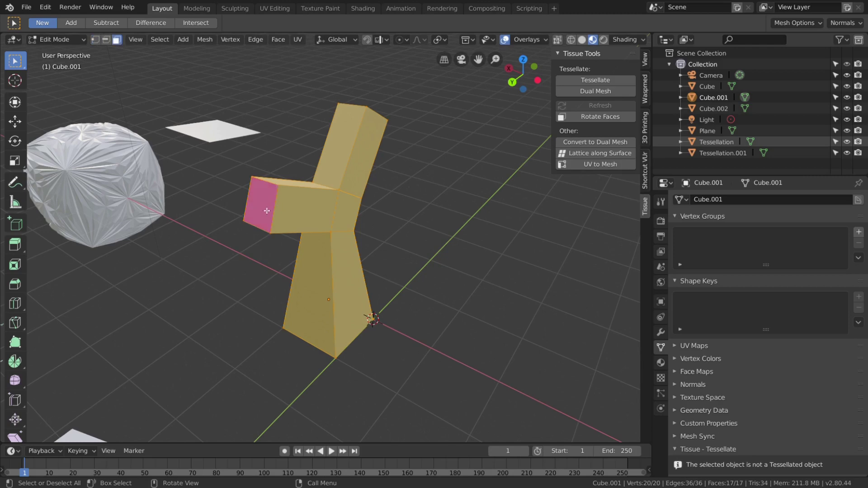
pyautogui.click(266, 210)
pyautogui.press('s')
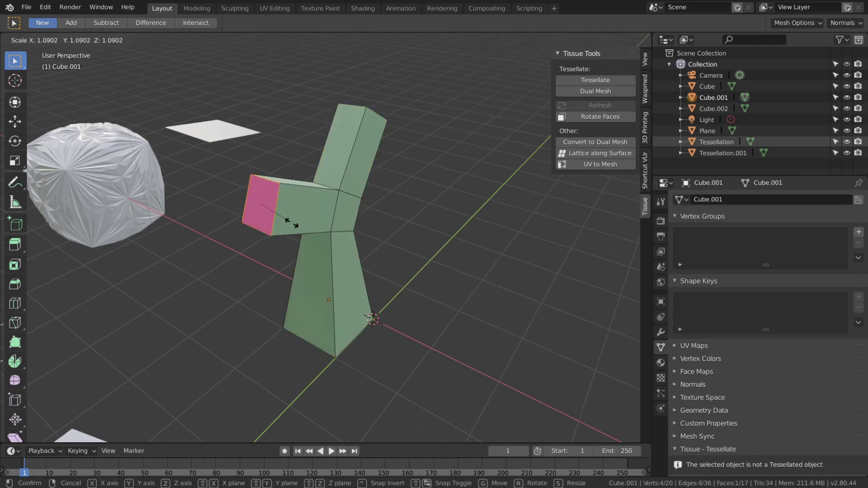
pyautogui.click(299, 231)
pyautogui.press('Tab')
# Refresh the branched tessellation to use the component with the enlarged tip face
pyautogui.scroll(-5, 295, 226)
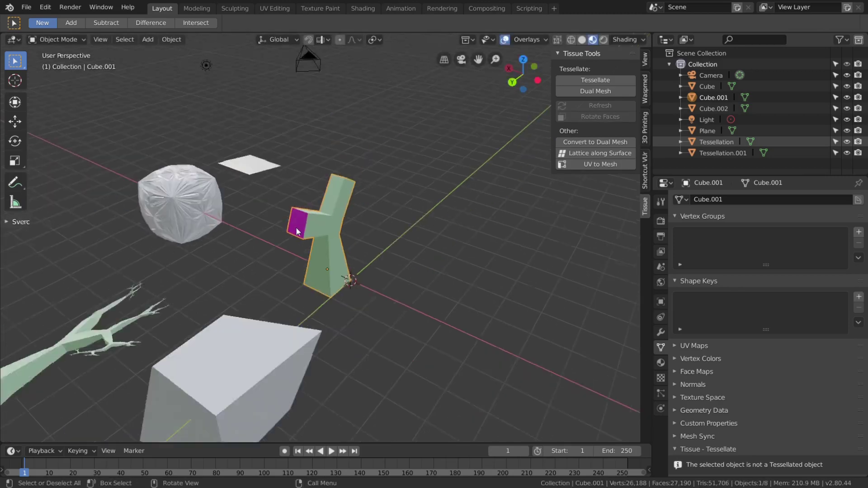
pyautogui.moveTo(295, 226); pyautogui.dragTo(328, 202, button='middle')
pyautogui.click(229, 172)
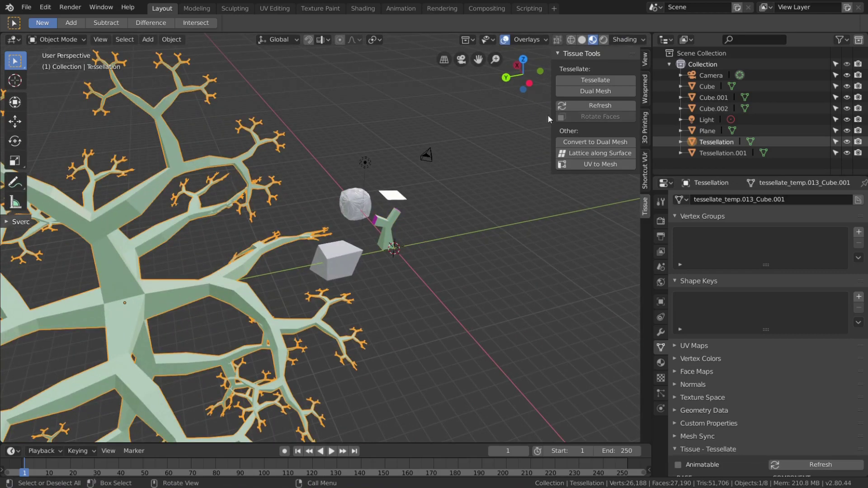
pyautogui.click(584, 105)
pyautogui.scroll(-5, 367, 186)
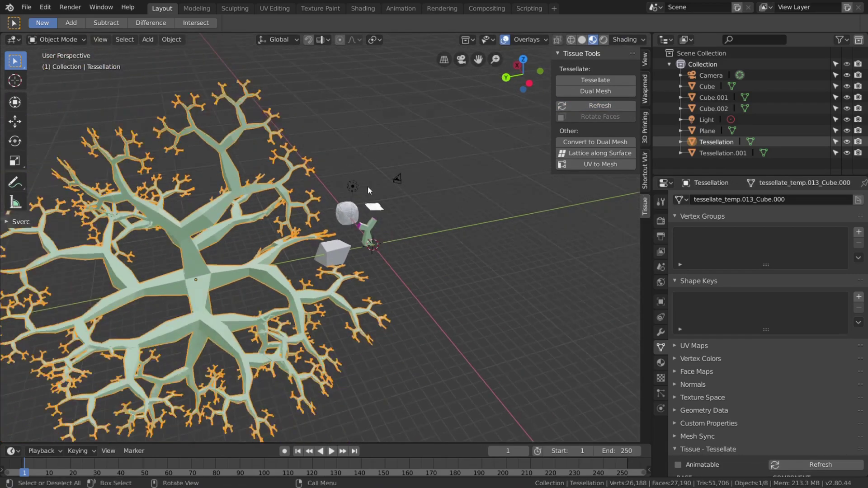
# Scale down the magenta end face of the component's other branch in Edit Mode
pyautogui.moveTo(368, 186); pyautogui.dragTo(400, 178, button='middle')
pyautogui.scroll(6, 455, 216)
pyautogui.keyDown('shift'); pyautogui.moveTo(454, 216); pyautogui.dragTo(322, 222, button='middle'); pyautogui.keyUp('shift')
pyautogui.scroll(4, 451, 194)
pyautogui.click(254, 227)
pyautogui.press('Tab')
pyautogui.press('s')
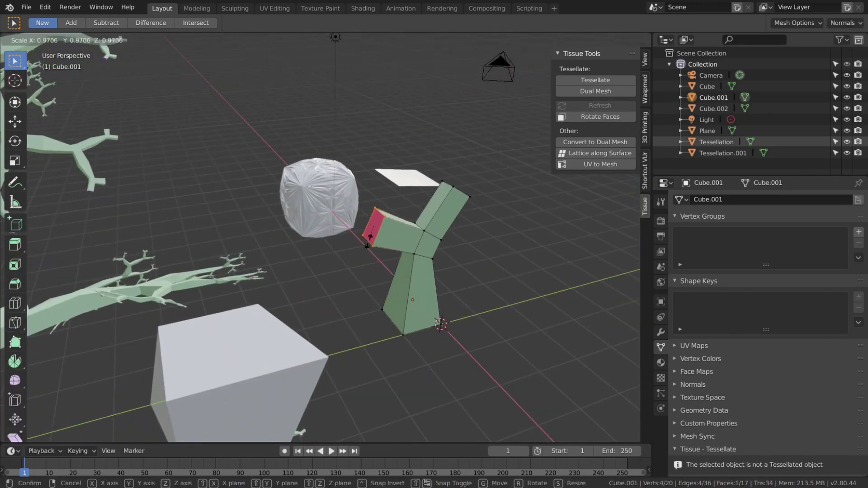
pyautogui.moveTo(374, 246); pyautogui.dragTo(307, 230, button='middle')
pyautogui.press('3')
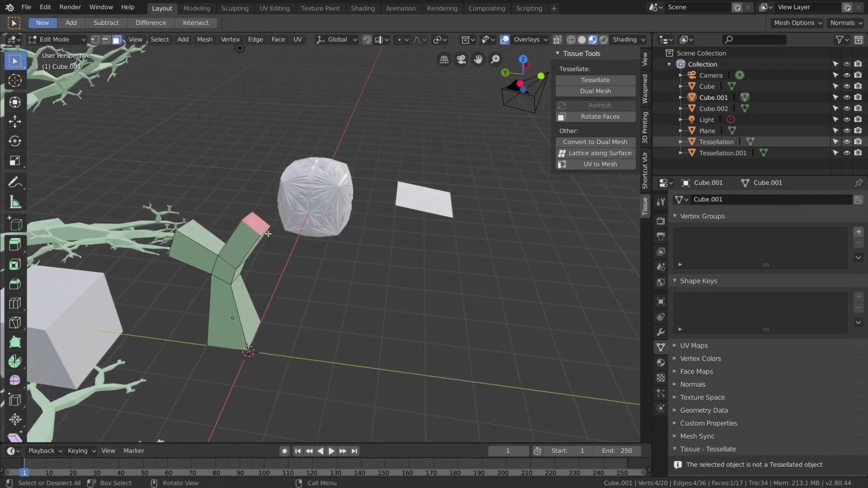
pyautogui.press('s')
pyautogui.click(310, 256)
pyautogui.press('Tab')
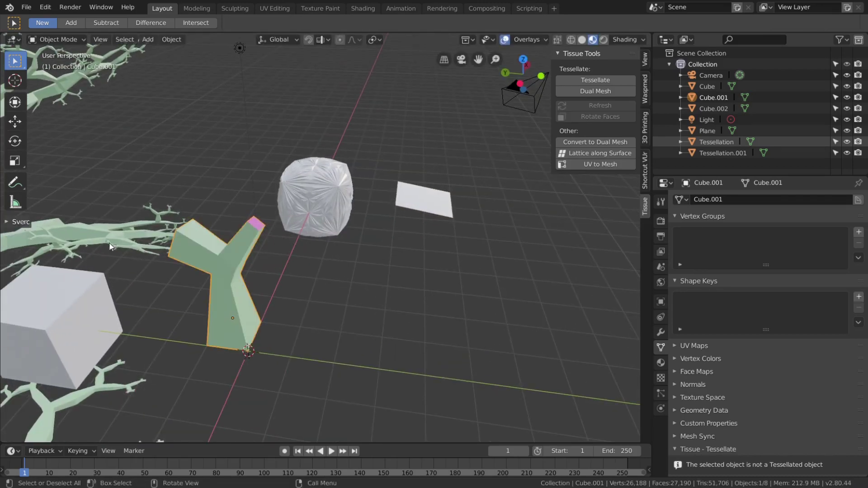
# Refresh the branched tessellation and compare its branches with the component's unequal tip faces
pyautogui.click(136, 235)
pyautogui.click(608, 104)
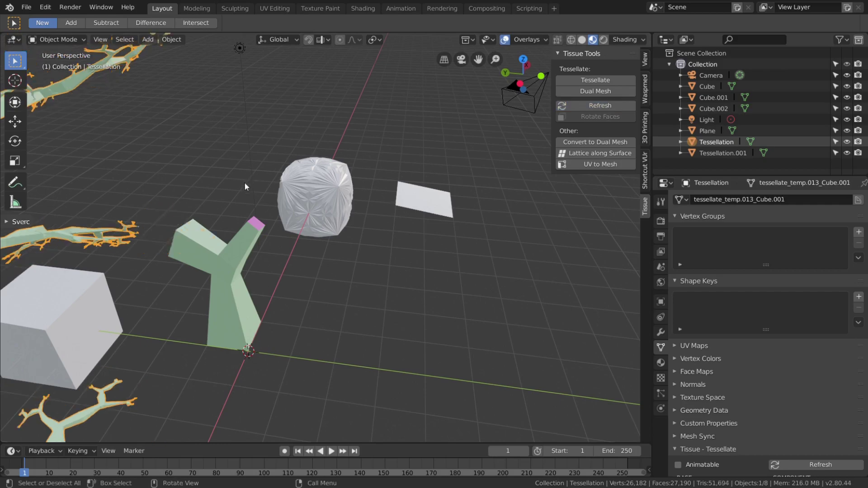
pyautogui.scroll(-6, 244, 182)
pyautogui.moveTo(389, 172); pyautogui.dragTo(346, 210, button='middle')
pyautogui.scroll(4, 243, 147)
pyautogui.keyDown('shift'); pyautogui.moveTo(416, 222); pyautogui.dragTo(302, 204, button='middle'); pyautogui.keyUp('shift')
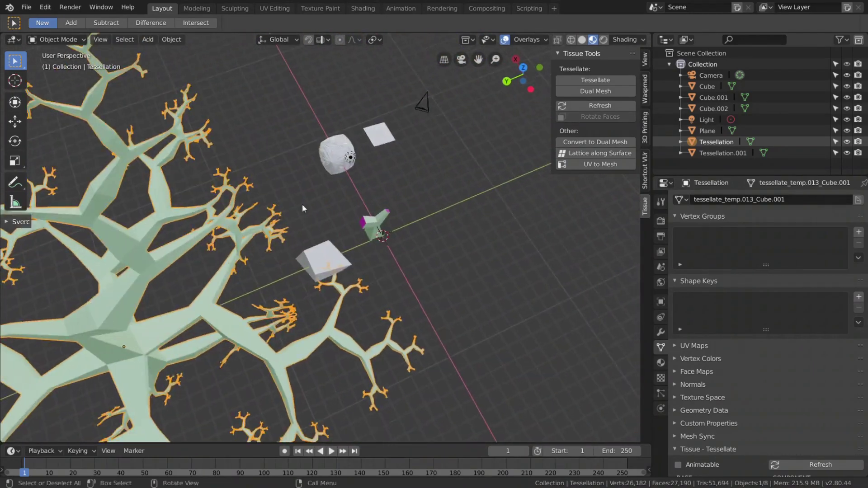
pyautogui.scroll(5, 343, 203)
pyautogui.keyDown('shift'); pyautogui.moveTo(391, 202); pyautogui.dragTo(307, 229, button='middle'); pyautogui.keyUp('shift')
pyautogui.scroll(4, 313, 157)
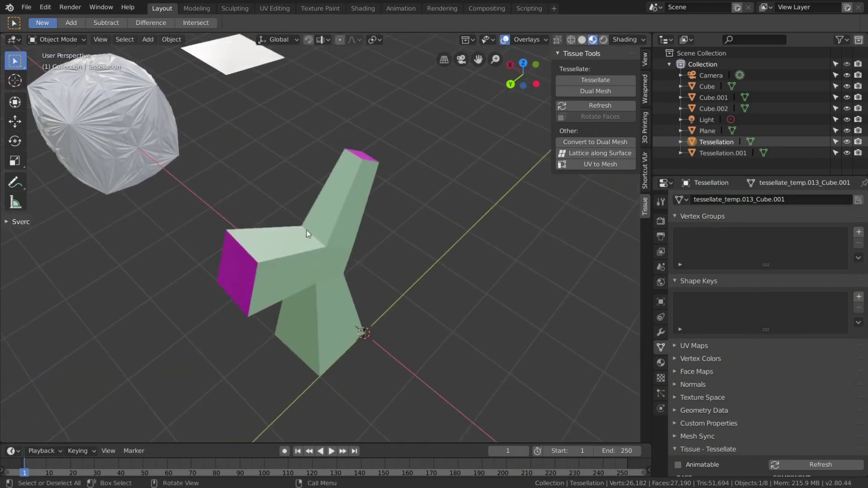
# Rotate the large magenta end face of the branch component with Tissue's Rotate Faces in Edit Mode
pyautogui.moveTo(259, 247); pyautogui.dragTo(336, 196, button='middle')
pyautogui.click(336, 196)
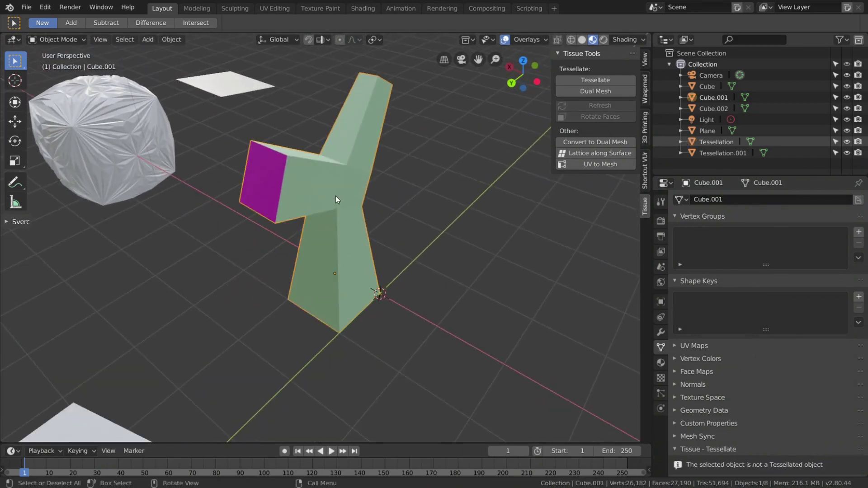
pyautogui.press('Tab')
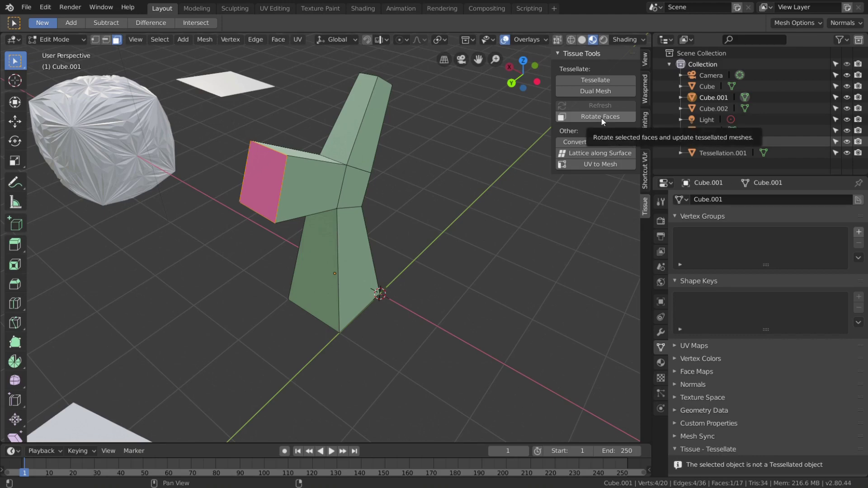
pyautogui.click(600, 117)
pyautogui.press('Tab')
# Refresh the branched tessellation to use the component with the rotated end face
pyautogui.scroll(-9, 348, 198)
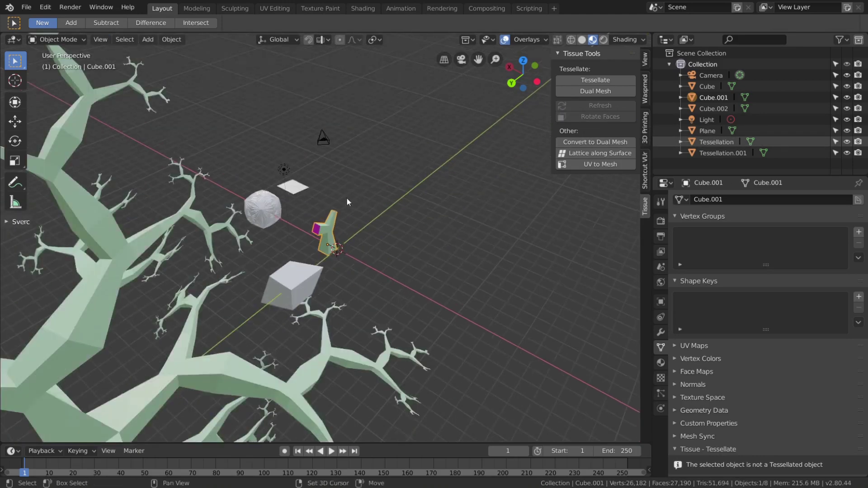
pyautogui.moveTo(347, 198); pyautogui.dragTo(327, 169, button='middle')
pyautogui.click(283, 200)
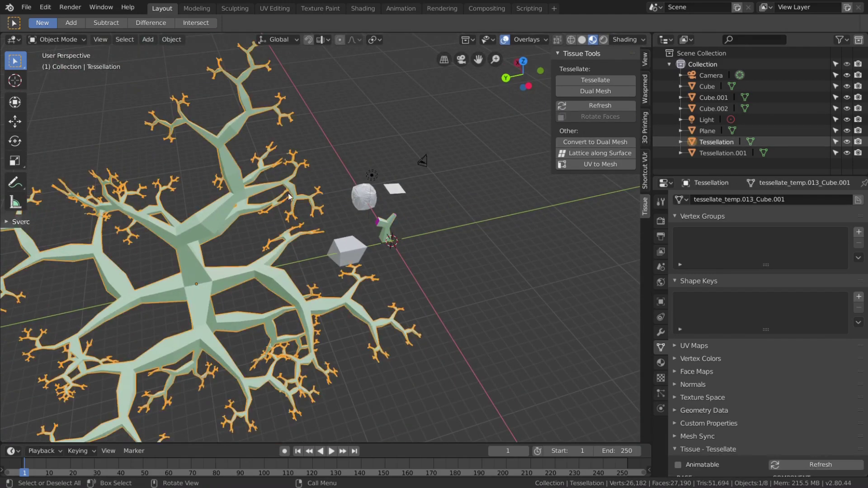
pyautogui.click(595, 105)
pyautogui.scroll(-5, 356, 149)
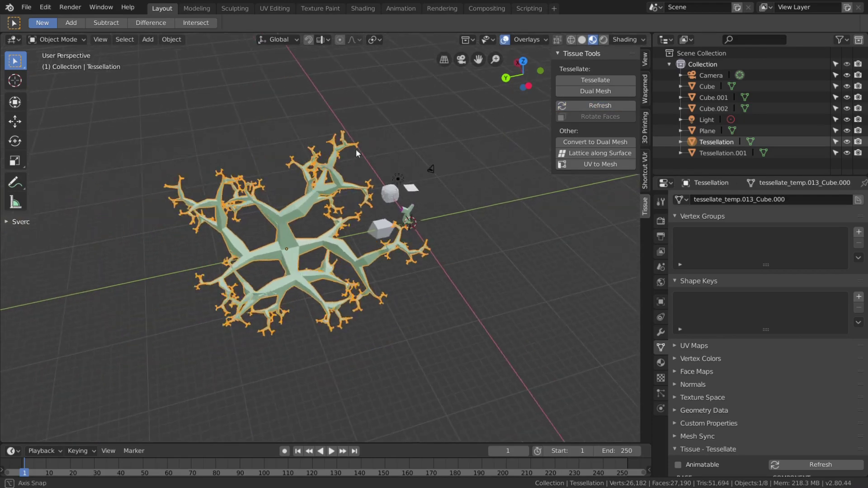
pyautogui.moveTo(356, 149); pyautogui.dragTo(260, 248, button='middle')
# Rotate the component's large end face once more in Edit Mode
pyautogui.scroll(3, 400, 174)
pyautogui.scroll(3, 370, 172)
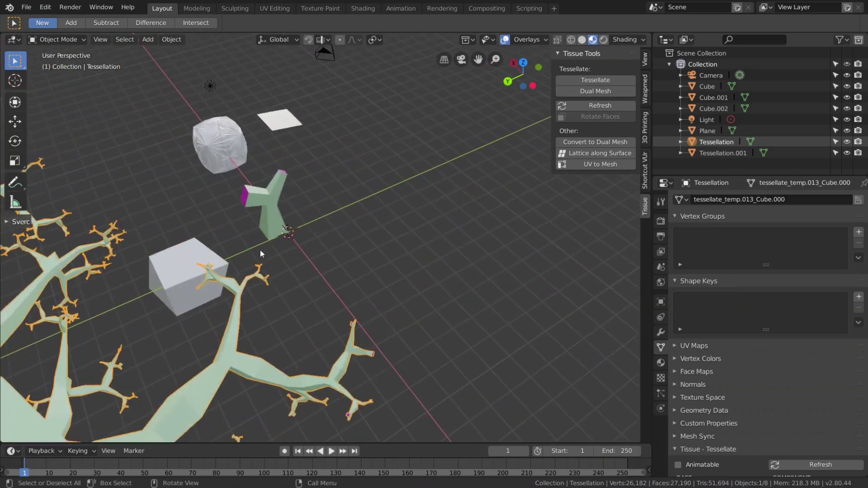
pyautogui.scroll(3, 260, 248)
pyautogui.click(222, 192)
pyautogui.keyDown('shift'); pyautogui.moveTo(222, 192); pyautogui.dragTo(282, 221, button='middle'); pyautogui.keyUp('shift')
pyautogui.scroll(3, 299, 235)
pyautogui.scroll(2, 283, 222)
pyautogui.press('Tab')
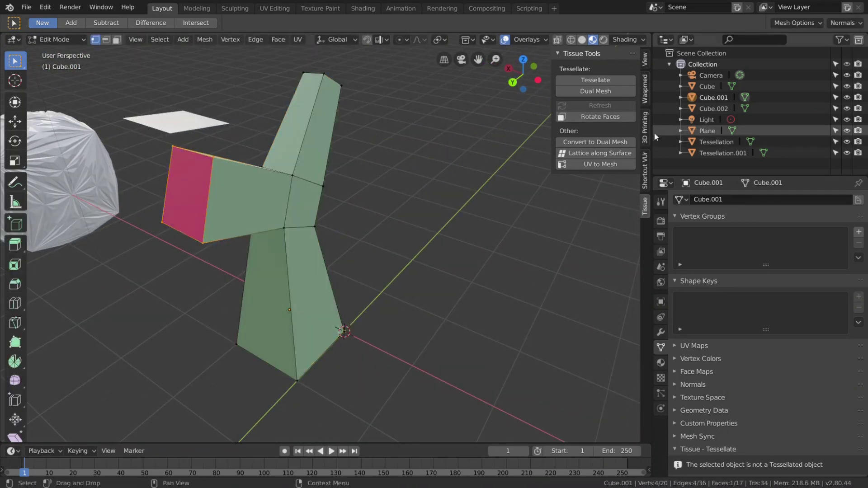
pyautogui.press('Tab')
# Refresh the branched tessellation to apply the second rotation of the component's end face
pyautogui.scroll(-6, 383, 195)
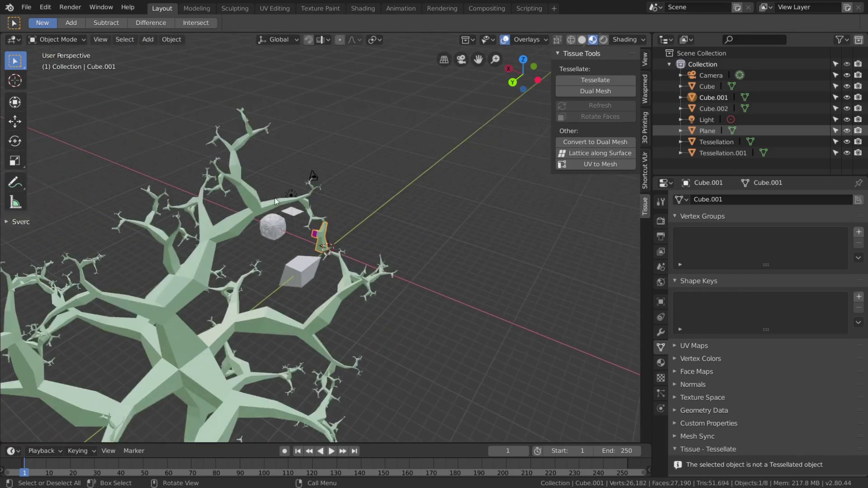
pyautogui.click(252, 195)
pyautogui.click(599, 106)
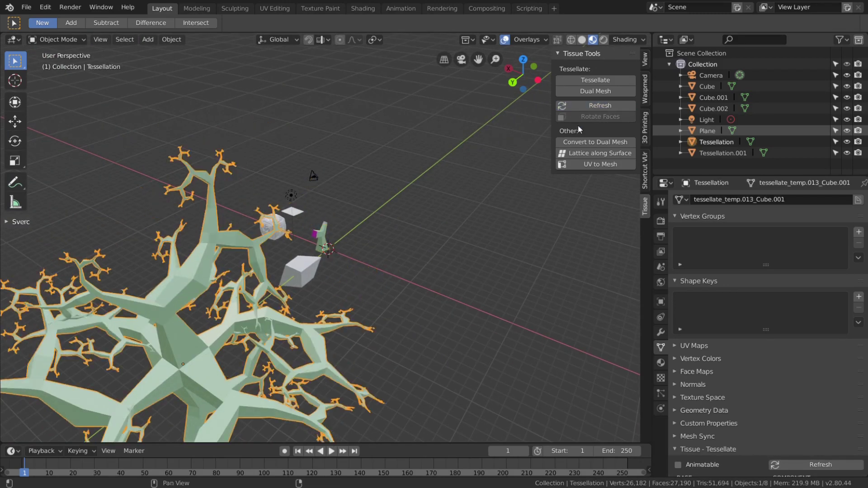
pyautogui.moveTo(351, 215); pyautogui.dragTo(373, 189, button='middle')
# Scale down the selected large end face of the component in Edit Mode
pyautogui.scroll(5, 372, 189)
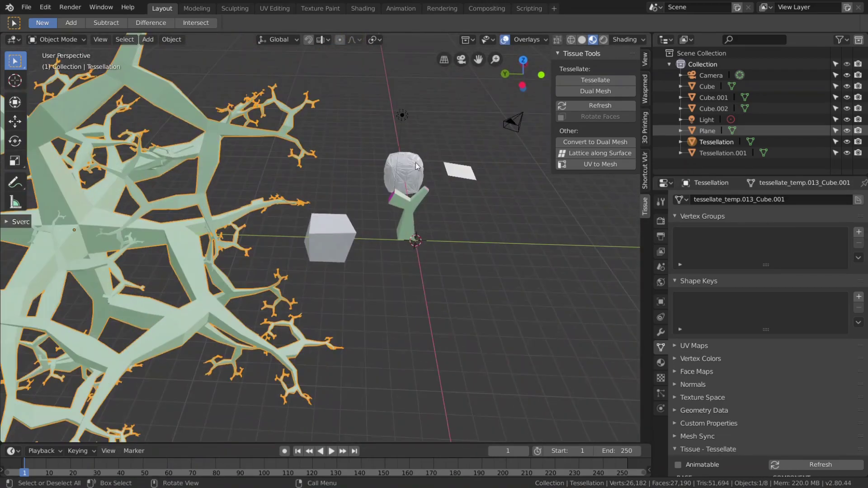
pyautogui.scroll(5, 271, 294)
pyautogui.click(396, 216)
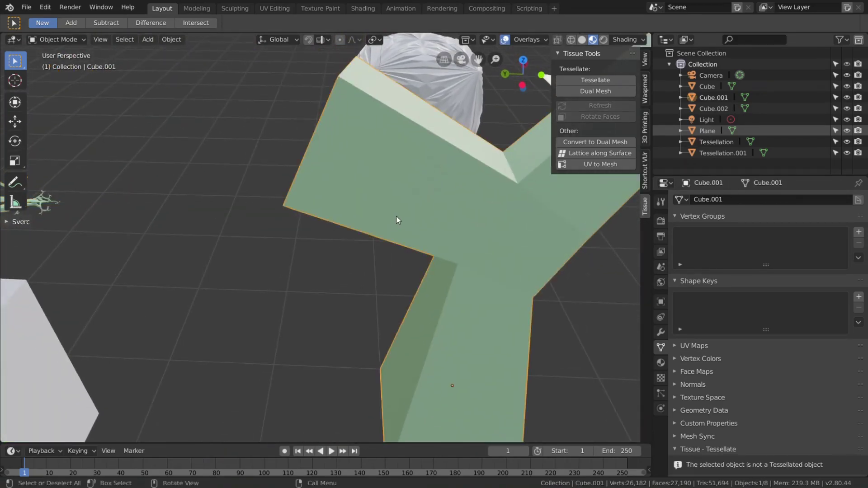
pyautogui.press('Tab')
pyautogui.scroll(-4, 405, 216)
pyautogui.moveTo(376, 232); pyautogui.dragTo(402, 209, button='middle')
pyautogui.scroll(-2, 404, 207)
pyautogui.press('s')
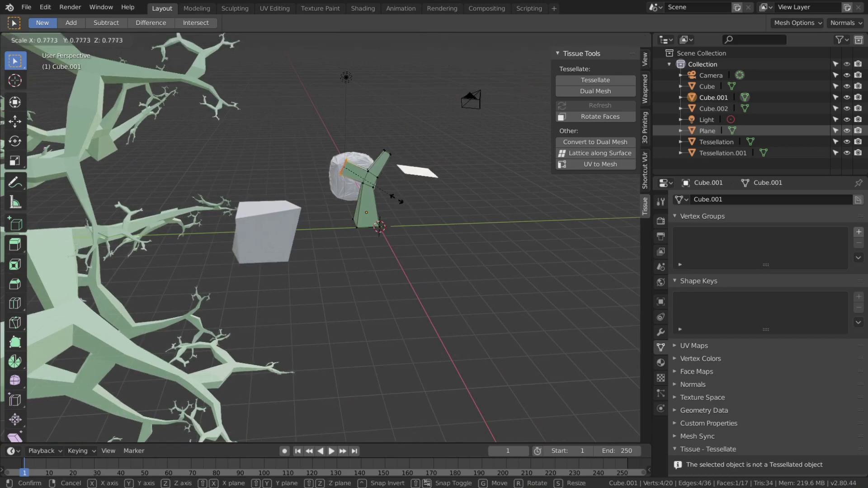
pyautogui.click(391, 198)
# Move the same end face outward to lengthen its branch to more than twice its length
pyautogui.scroll(4, 391, 198)
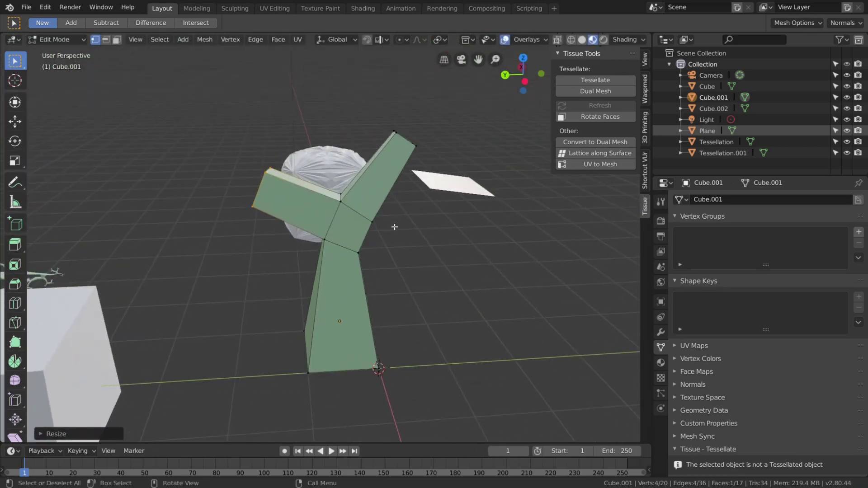
pyautogui.press('g')
pyautogui.click(261, 163)
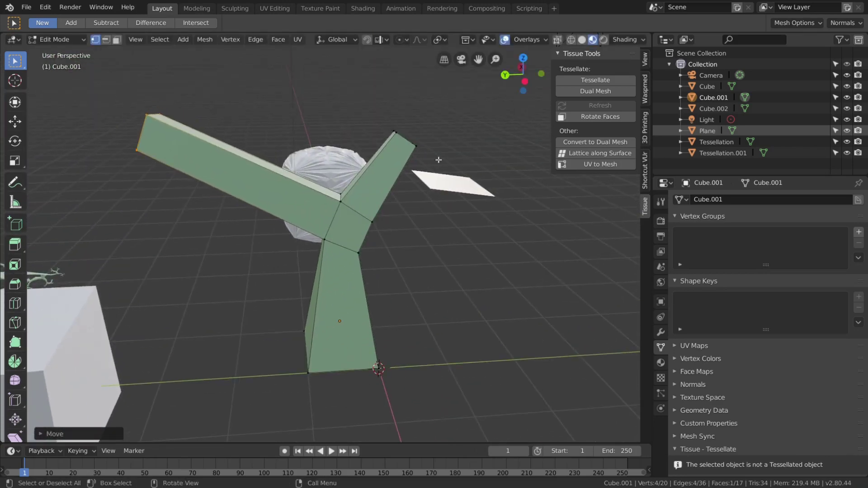
pyautogui.press('Tab')
# Refresh the branched tessellation with the lengthened component branch and inspect the curling branches from several angles
pyautogui.scroll(-6, 404, 170)
pyautogui.click(294, 172)
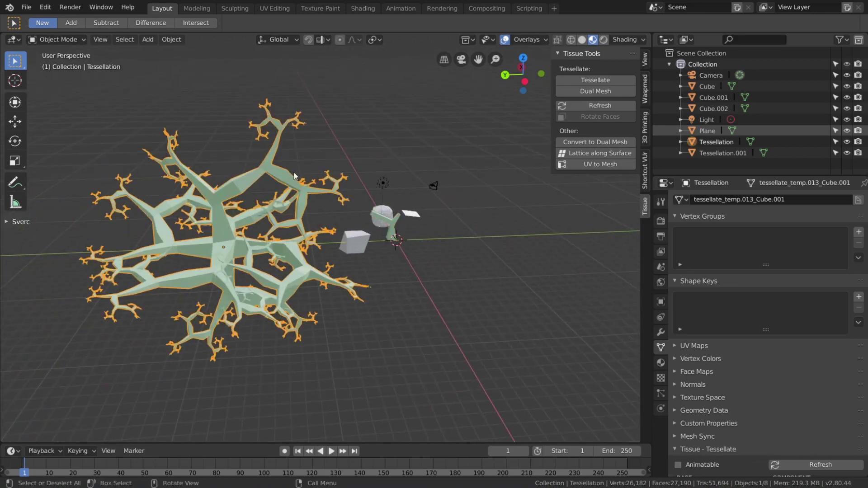
pyautogui.click(576, 105)
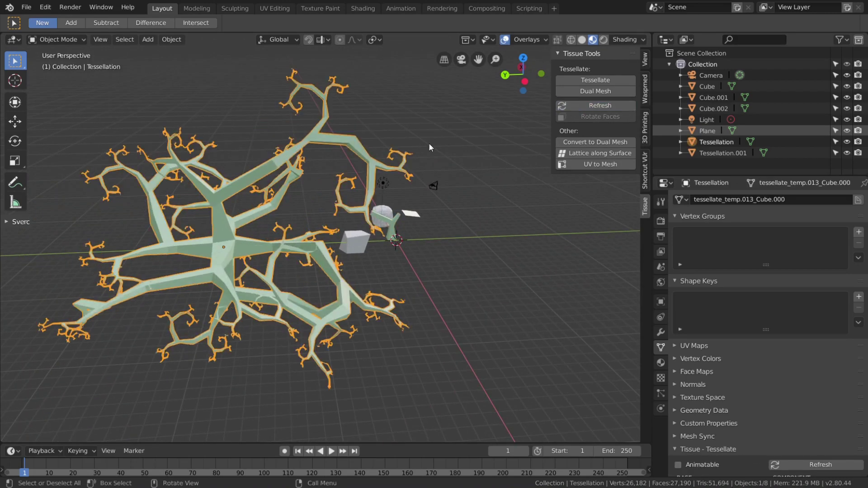
pyautogui.moveTo(429, 143); pyautogui.dragTo(470, 237, button='middle')
pyautogui.click(366, 177)
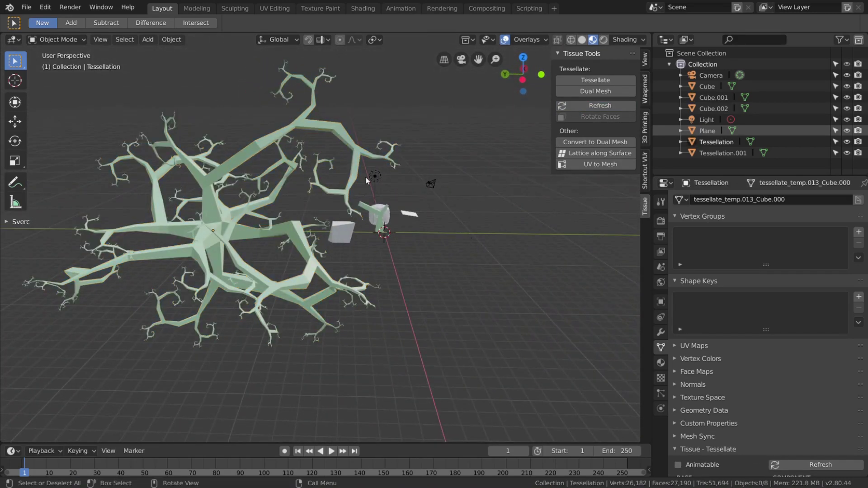
pyautogui.moveTo(265, 200); pyautogui.dragTo(263, 235, button='middle')
pyautogui.scroll(3, 262, 236)
pyautogui.scroll(-2, 271, 233)
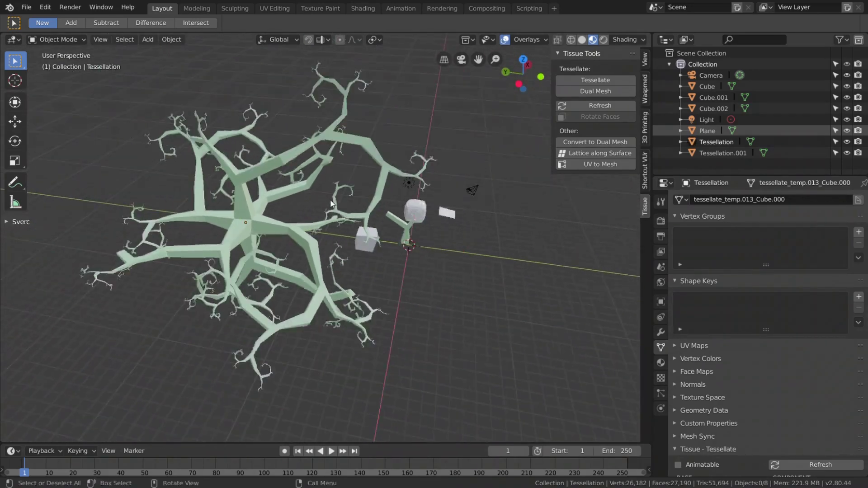
pyautogui.moveTo(339, 211); pyautogui.dragTo(309, 187, button='middle')
# Set the branched tessellation's component rotation to Random
pyautogui.click(310, 187)
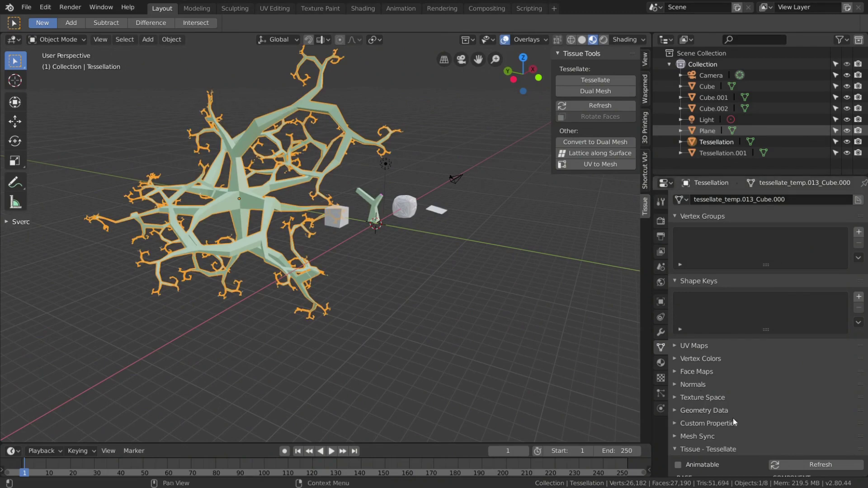
pyautogui.scroll(-8, 752, 412)
pyautogui.scroll(-5, 753, 409)
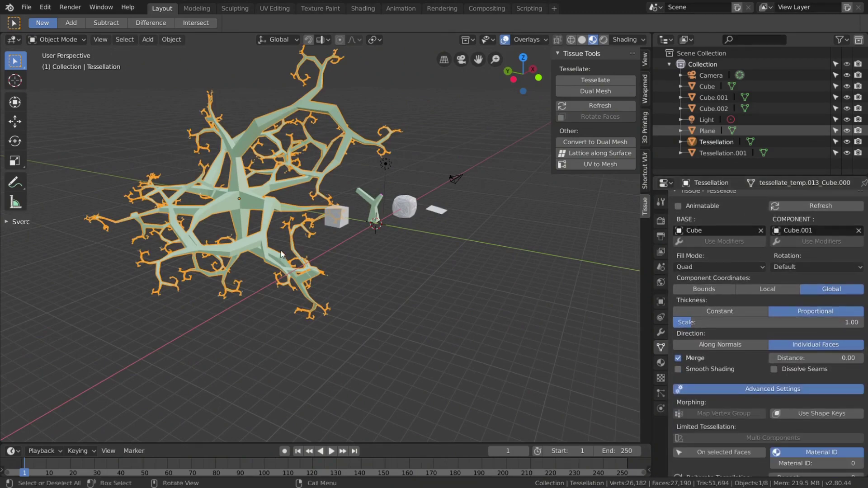
pyautogui.moveTo(406, 290); pyautogui.dragTo(159, 250, button='middle')
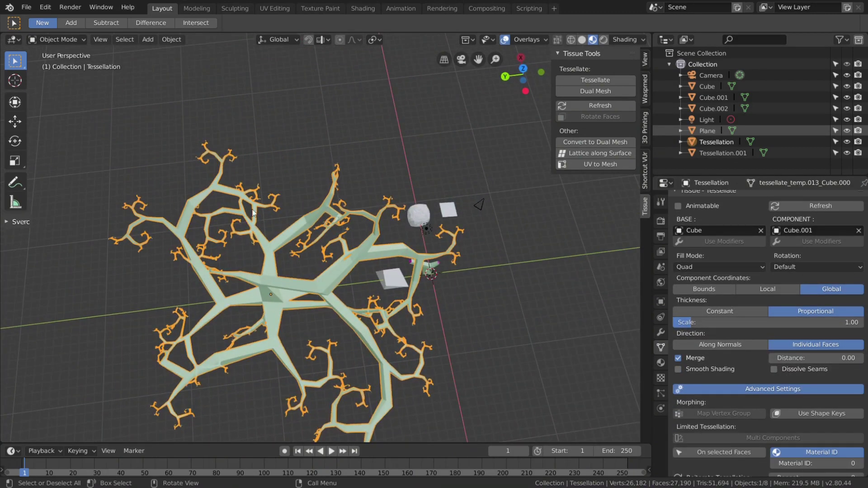
pyautogui.moveTo(253, 212); pyautogui.dragTo(271, 158, button='middle')
pyautogui.scroll(1, 319, 134)
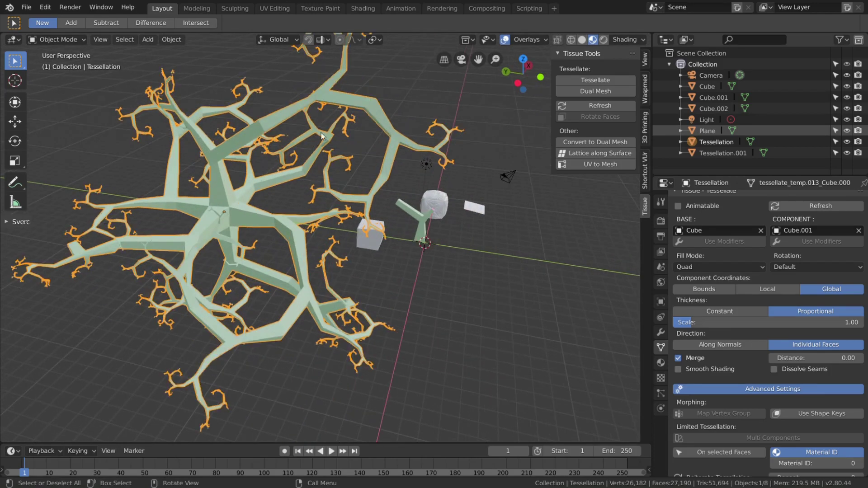
pyautogui.click(802, 266)
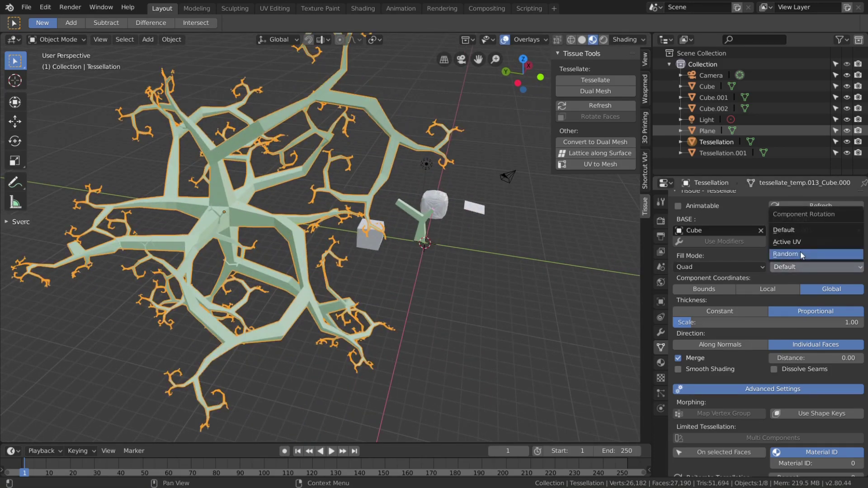
pyautogui.click(800, 251)
pyautogui.scroll(-3, 452, 232)
pyautogui.moveTo(395, 228); pyautogui.dragTo(365, 251, button='middle')
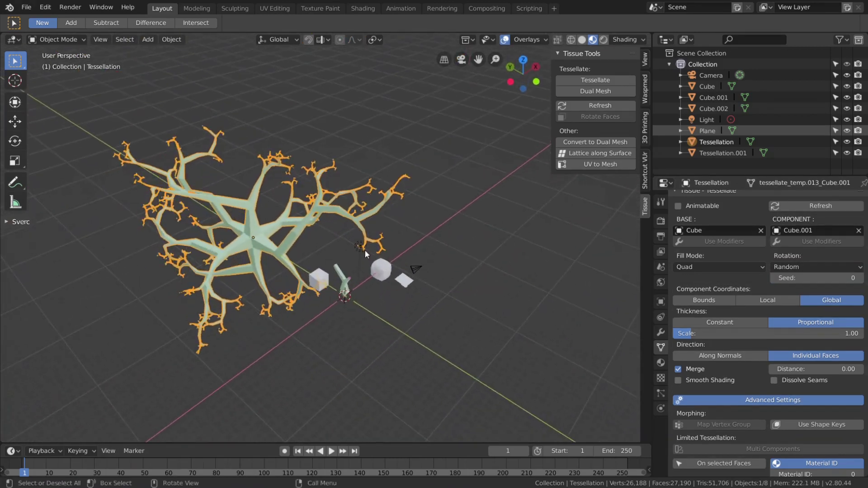
# Increase the random rotation seed one value at a time to 7, comparing the branching variations
pyautogui.click(860, 279)
pyautogui.click(860, 279)
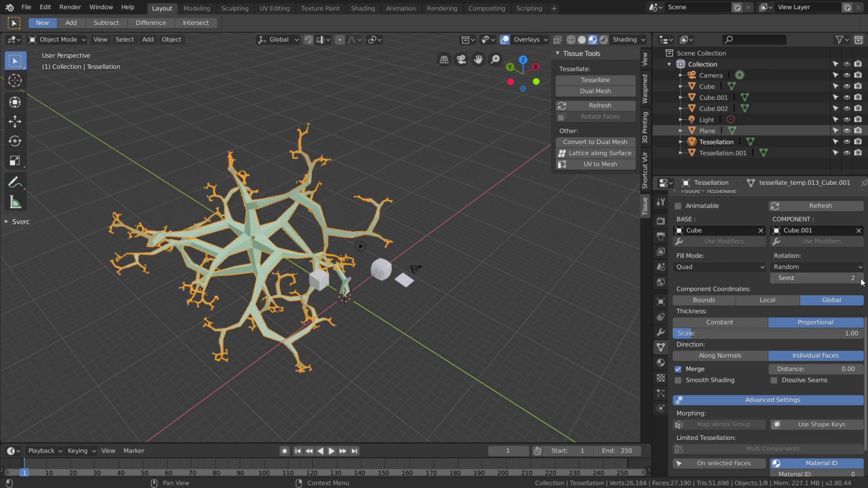
pyautogui.click(861, 278)
pyautogui.click(860, 278)
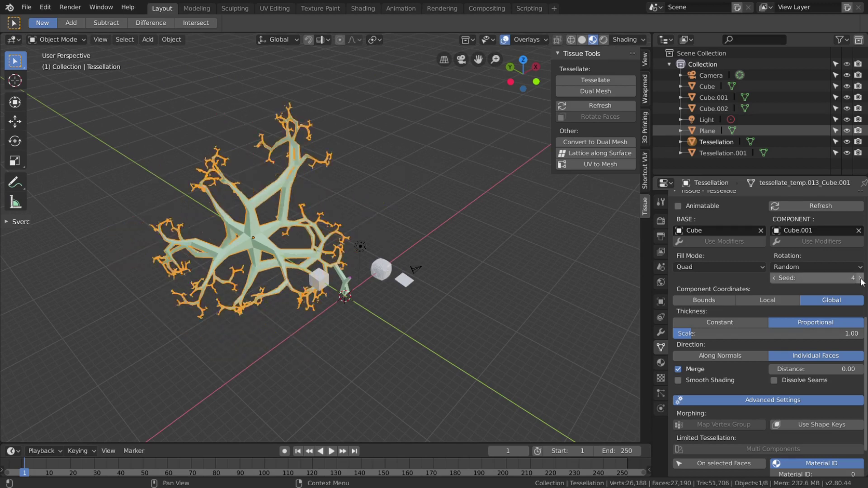
pyautogui.click(861, 278)
pyautogui.click(860, 278)
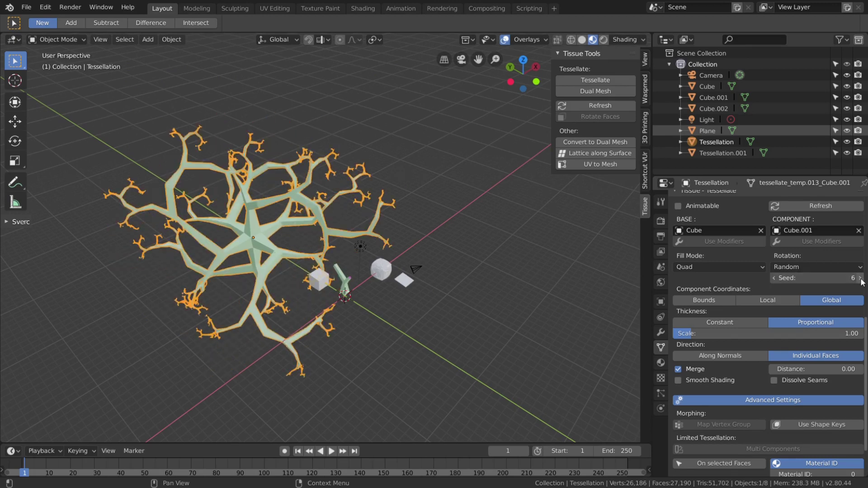
pyautogui.click(860, 278)
pyautogui.scroll(3, 387, 251)
pyautogui.moveTo(387, 251); pyautogui.dragTo(405, 229, button='middle')
pyautogui.scroll(-2, 375, 221)
pyautogui.scroll(2, 416, 240)
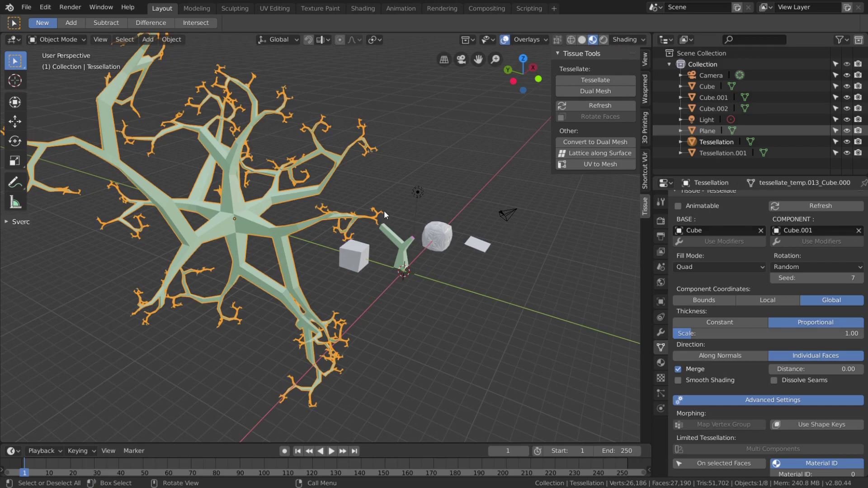
pyautogui.moveTo(363, 209); pyautogui.dragTo(401, 210, button='middle')
pyautogui.scroll(-3, 751, 323)
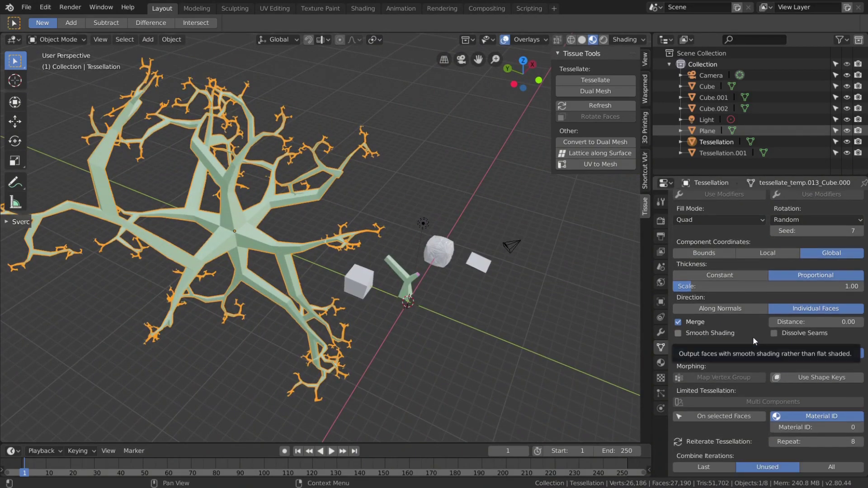
pyautogui.scroll(2, 753, 337)
pyautogui.scroll(-2, 756, 335)
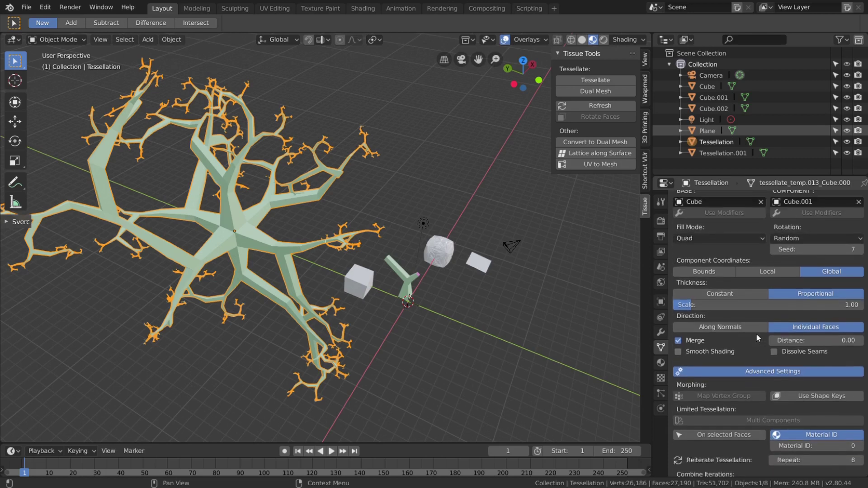
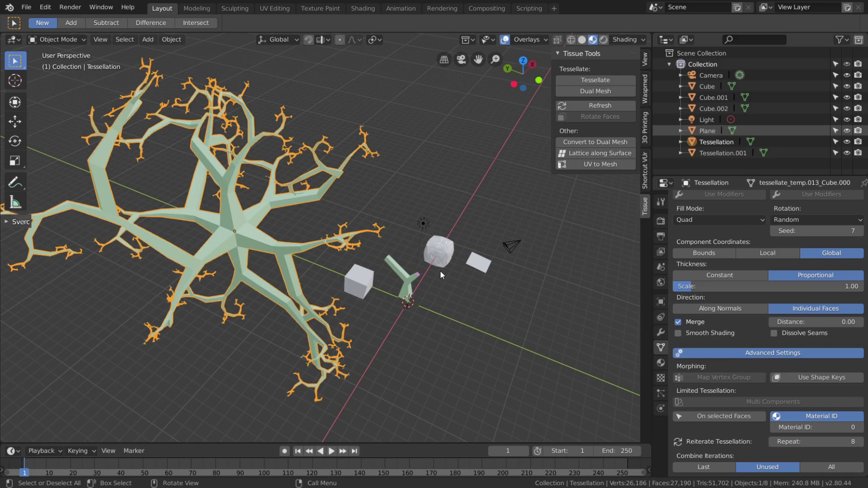
# Duplicate the Y-shaped branch component and leave the copy at the original's position
pyautogui.scroll(4, 396, 323)
pyautogui.moveTo(388, 307); pyautogui.dragTo(359, 266, button='middle')
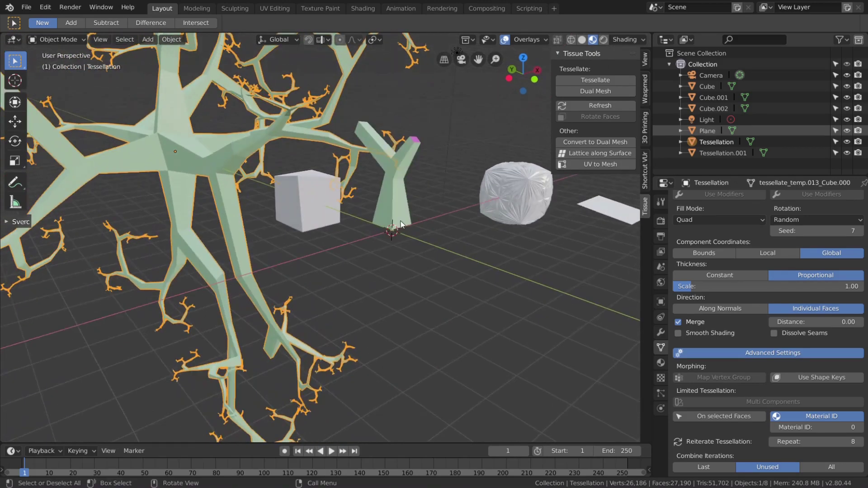
pyautogui.moveTo(401, 225); pyautogui.dragTo(386, 245, button='middle')
pyautogui.click(385, 239)
pyautogui.scroll(3, 376, 232)
pyautogui.scroll(-2, 394, 245)
pyautogui.scroll(2, 395, 245)
pyautogui.hotkey('shift', 'd')
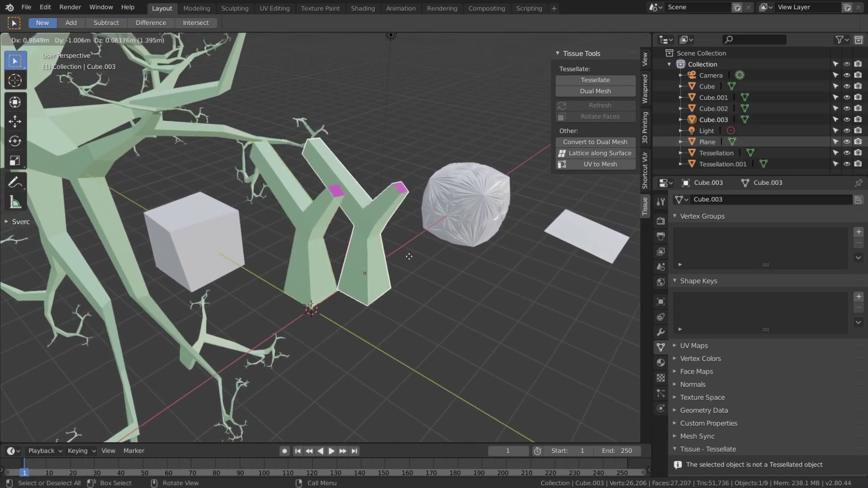
pyautogui.rightClick(409, 256)
# Shorten the long arm of the duplicated Y-shaped branch by moving its tip face back toward the fork
pyautogui.moveTo(353, 253); pyautogui.dragTo(357, 220, button='middle')
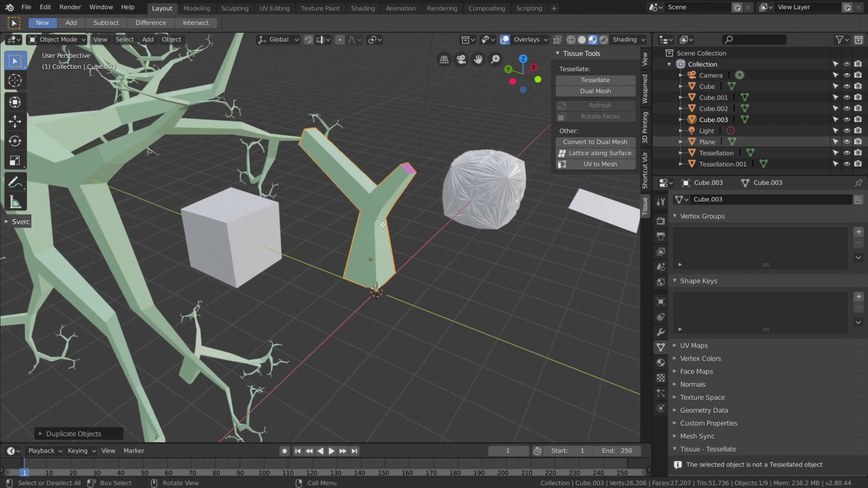
pyautogui.press('Tab')
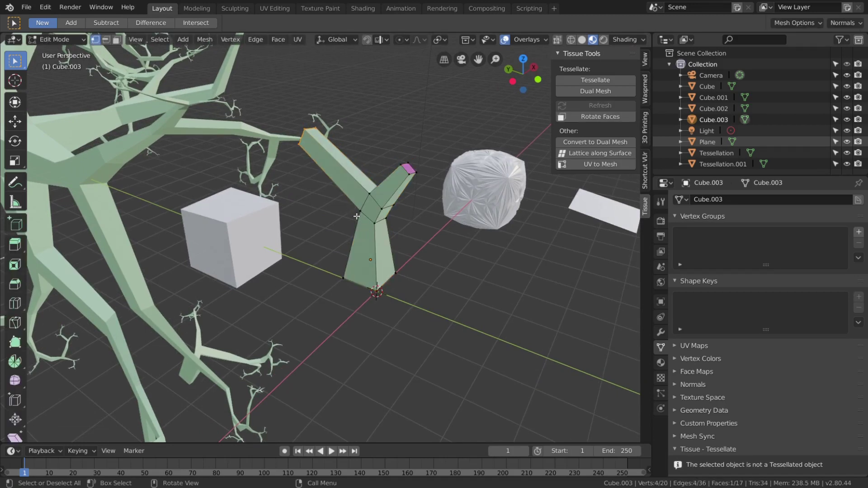
pyautogui.press('g')
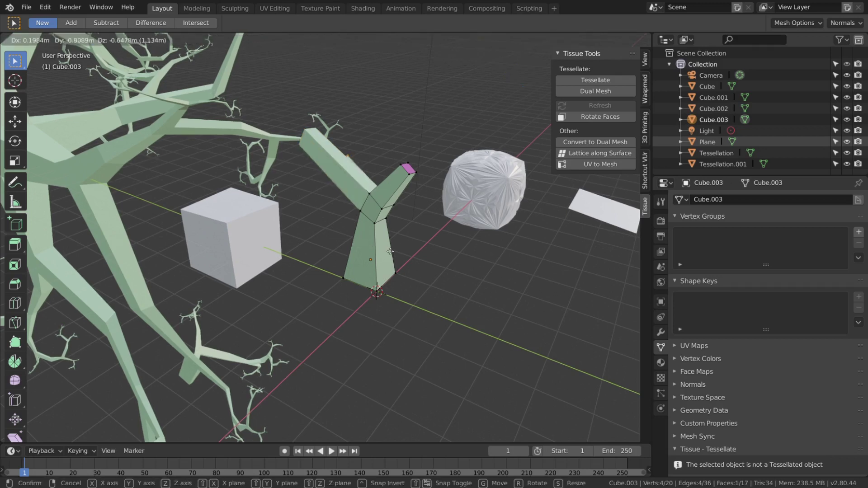
pyautogui.click(382, 249)
pyautogui.press('Tab')
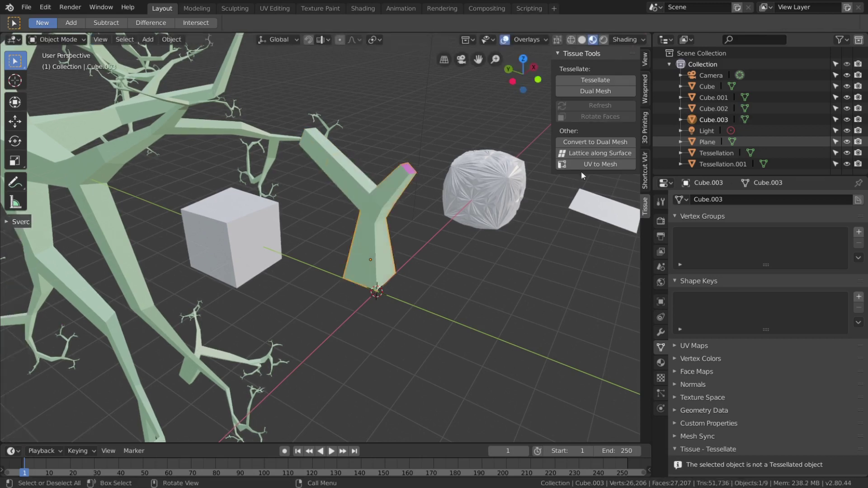
# Toggle the visibility of Cube.001 to identify the original long-armed branch, and rename it Comp-A
pyautogui.click(846, 109)
pyautogui.click(847, 98)
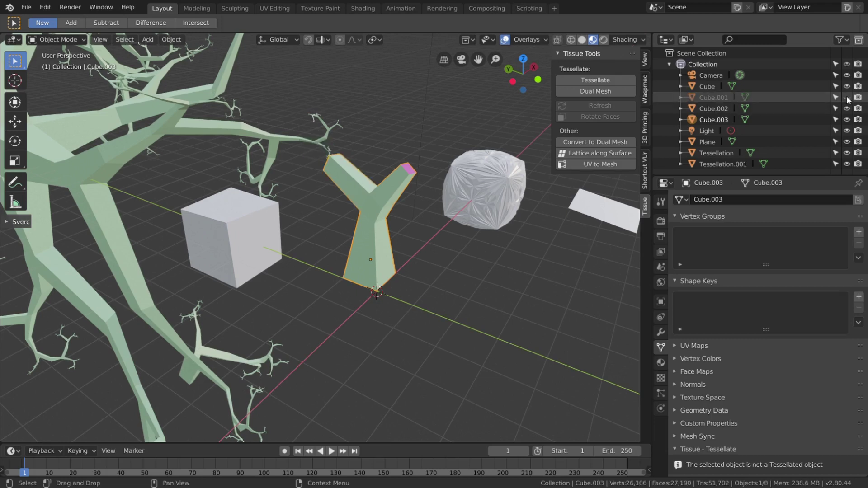
pyautogui.click(847, 97)
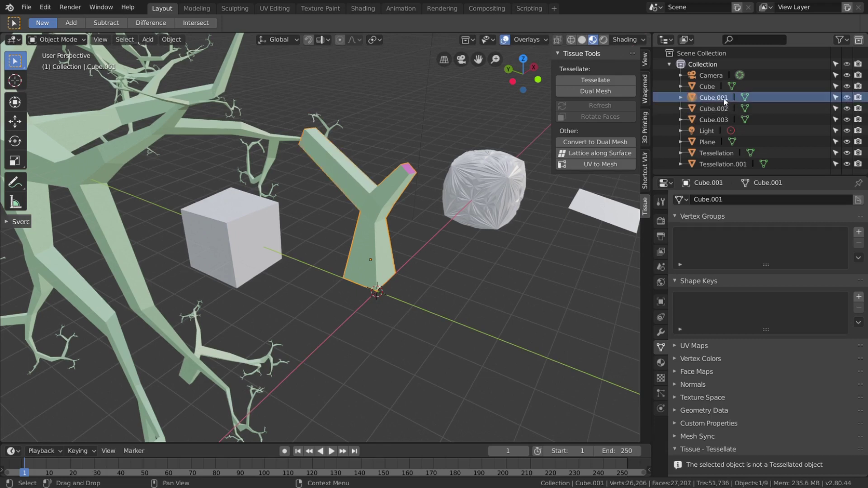
pyautogui.click(844, 101)
pyautogui.click(846, 98)
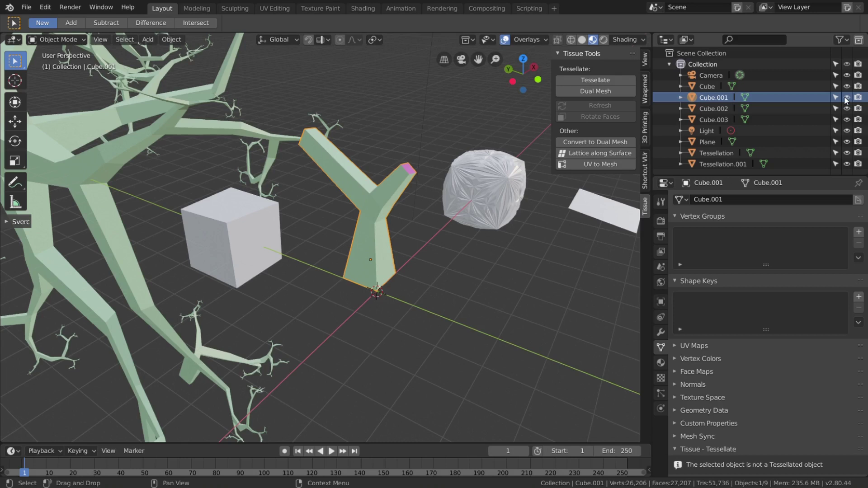
pyautogui.doubleClick(722, 100)
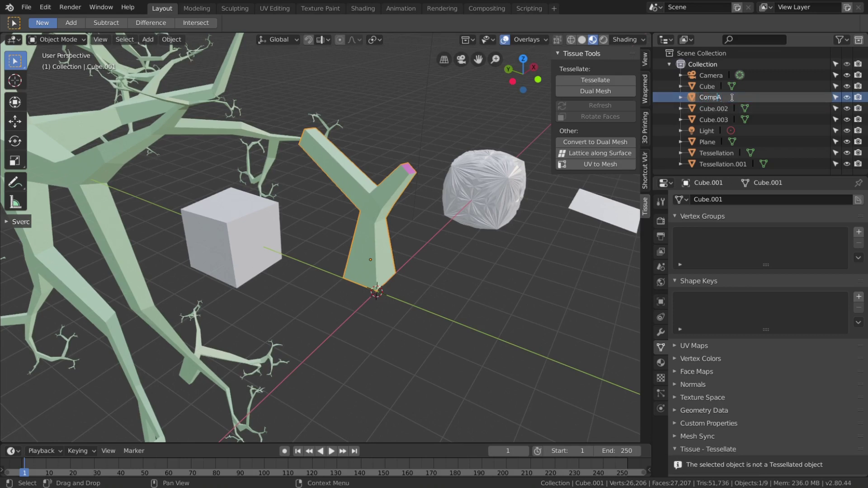
pyautogui.press('Return')
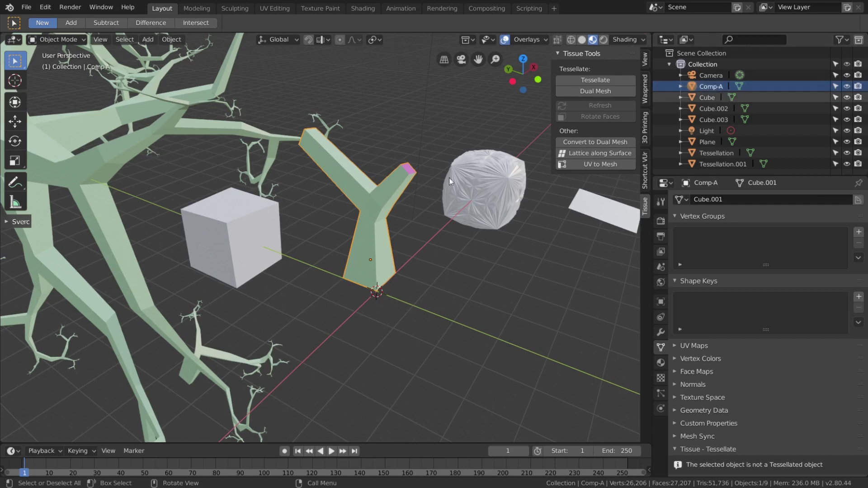
# Hide Comp-A and rename the shortened branch copy Cube.003 as Comp-B
pyautogui.click(846, 89)
pyautogui.click(382, 211)
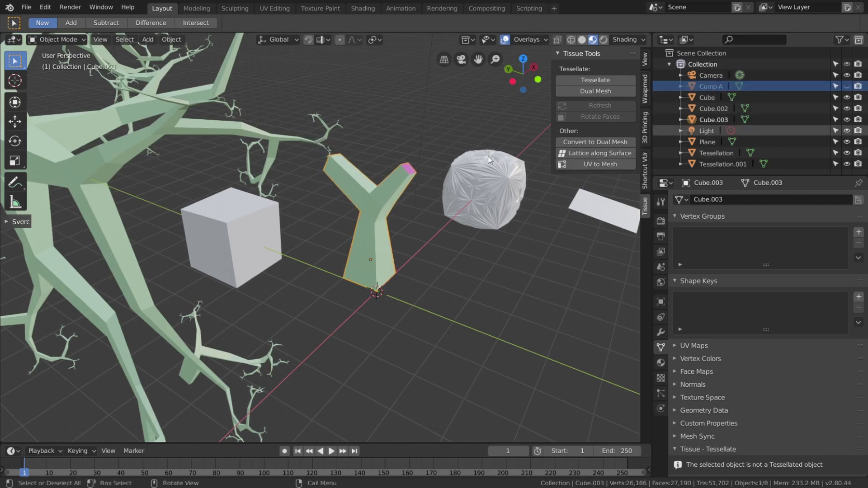
pyautogui.doubleClick(725, 120)
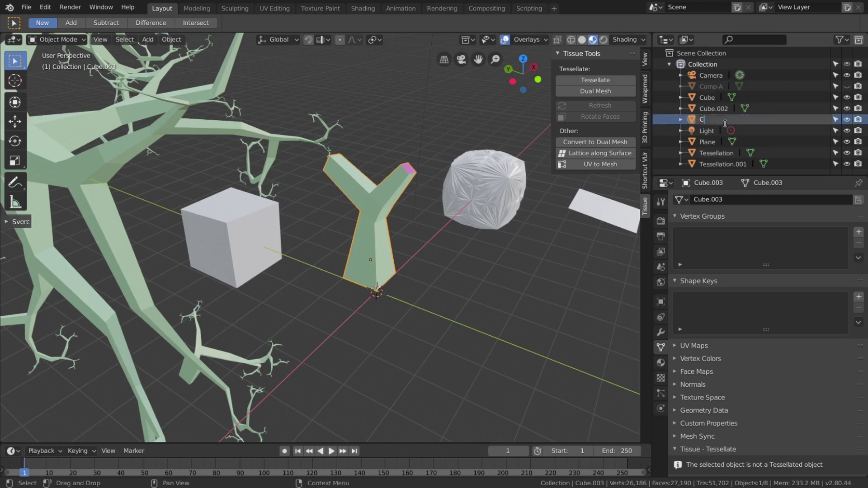
pyautogui.press('Return')
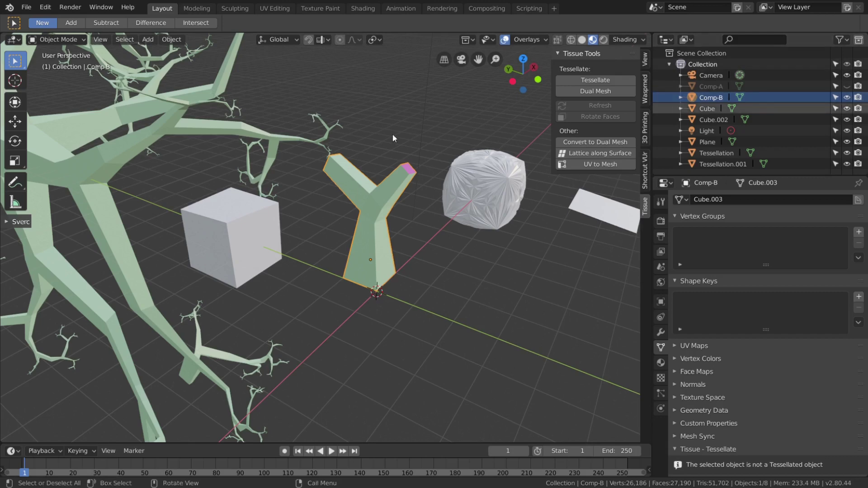
# Reposition the selected tip face of Comp-B's shortened arm to adjust the branch shape
pyautogui.scroll(4, 379, 163)
pyautogui.press('Tab')
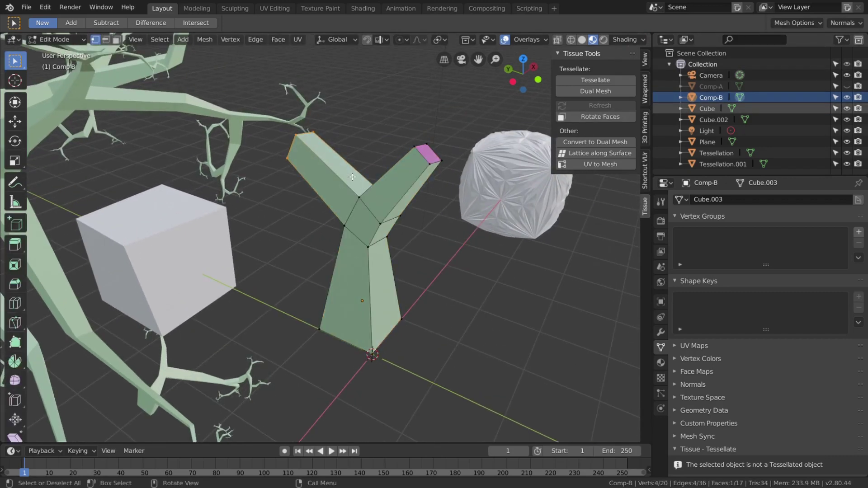
pyautogui.moveTo(353, 176); pyautogui.dragTo(409, 209, button='middle')
pyautogui.press('g')
pyautogui.click(406, 220)
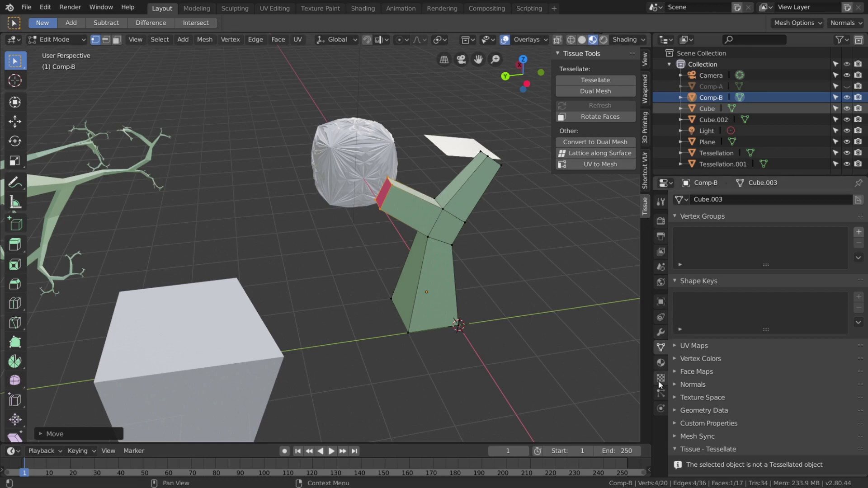
# Assign the DontGrow material to the tip face of Comp-B's shortened arm
pyautogui.click(660, 362)
pyautogui.click(703, 213)
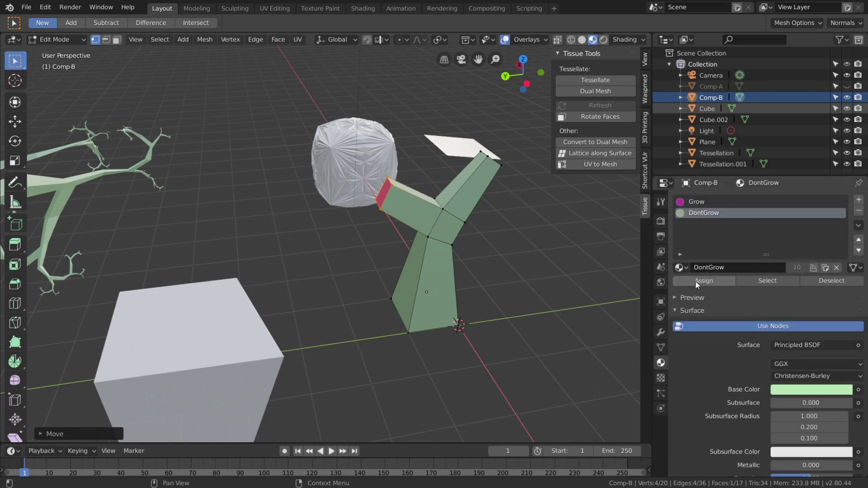
pyautogui.click(711, 281)
pyautogui.moveTo(475, 239); pyautogui.dragTo(434, 244, button='middle')
pyautogui.press('Tab')
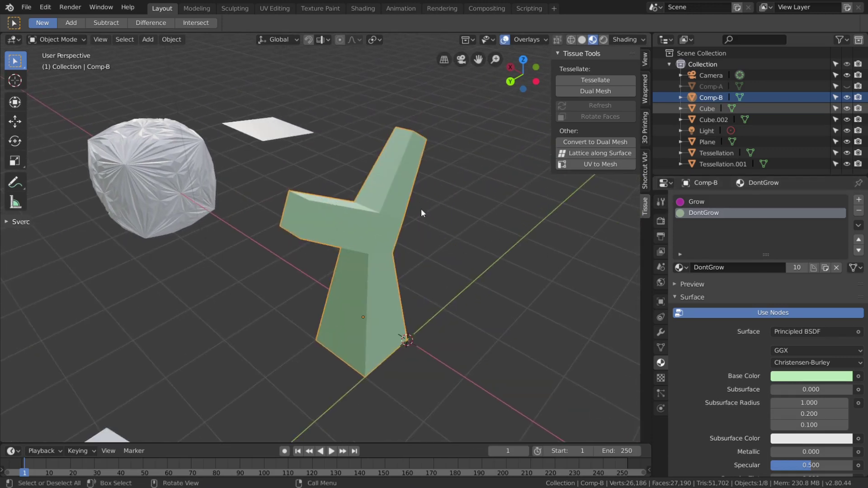
# Make Comp-B's Grow material a single-user copy and rename it Comp-A
pyautogui.moveTo(421, 213); pyautogui.dragTo(456, 217, button='middle')
pyautogui.scroll(-1, 739, 226)
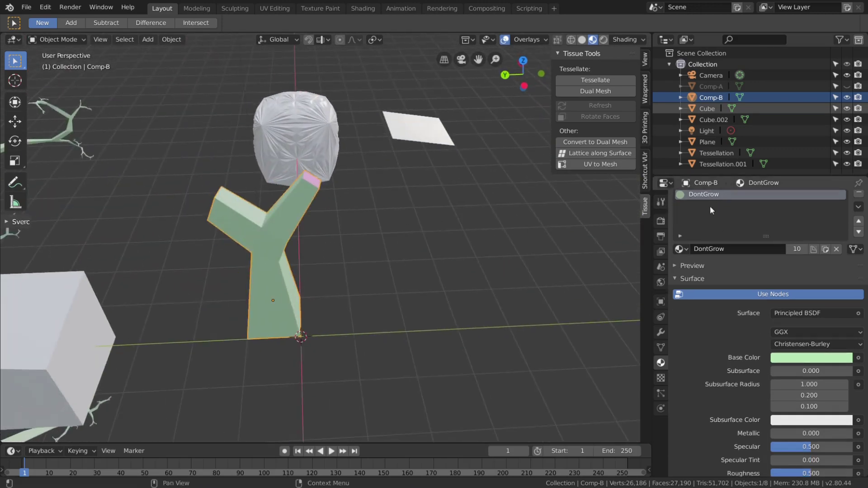
pyautogui.scroll(1, 725, 287)
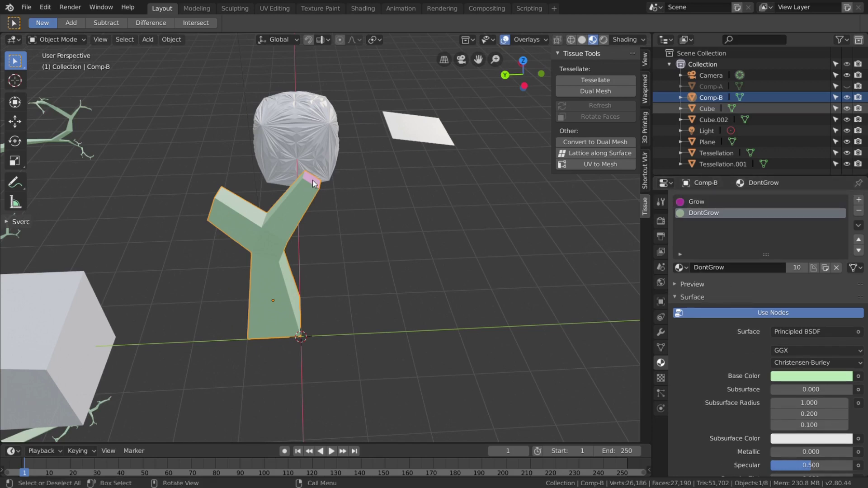
pyautogui.keyDown('shift'); pyautogui.moveTo(315, 186); pyautogui.dragTo(327, 207, button='middle'); pyautogui.keyUp('shift')
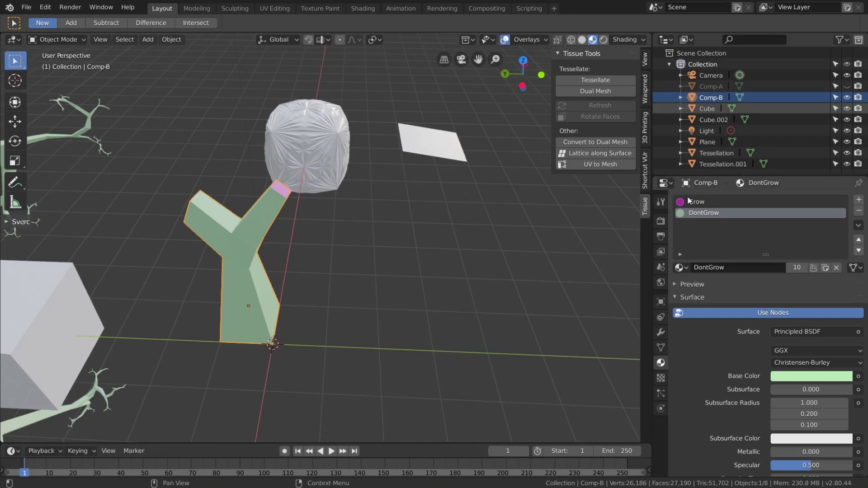
pyautogui.click(702, 203)
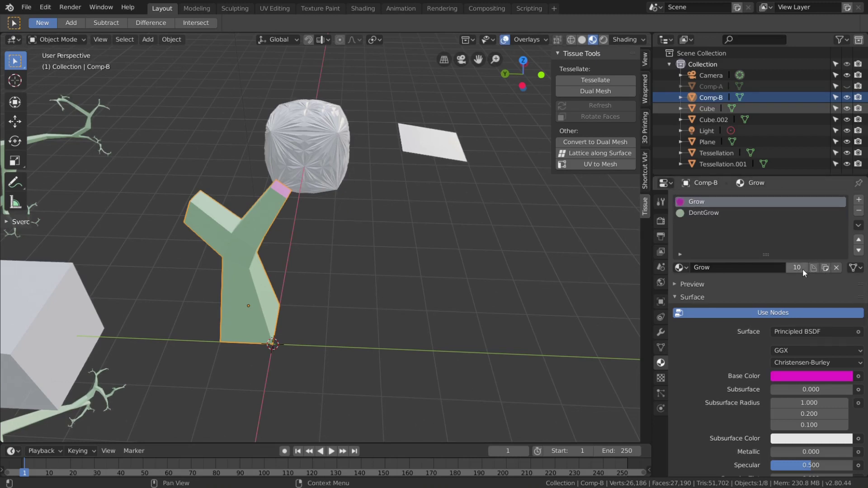
pyautogui.click(802, 268)
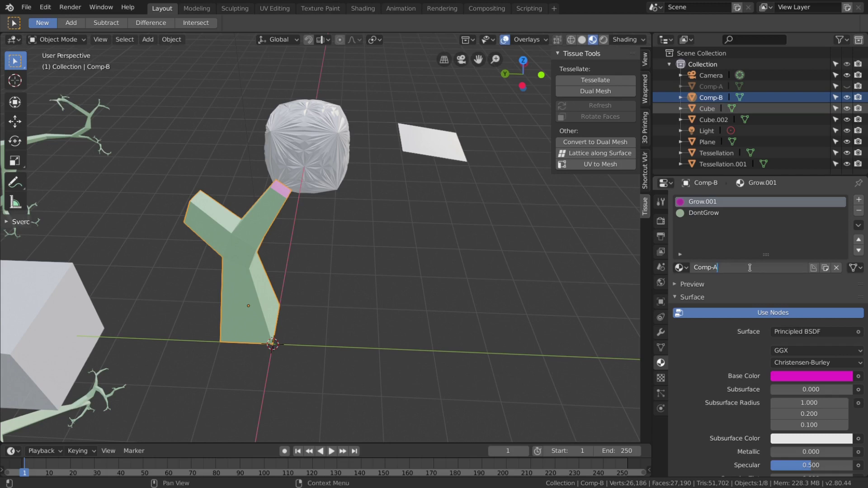
pyautogui.press('Return')
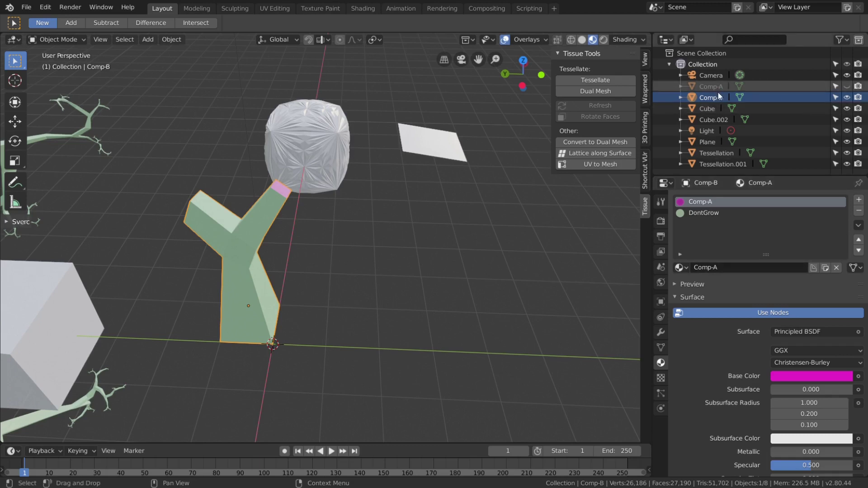
# Hide Comp-B, show the Comp-A branch, and replace its Grow material with the Comp-A material
pyautogui.click(847, 97)
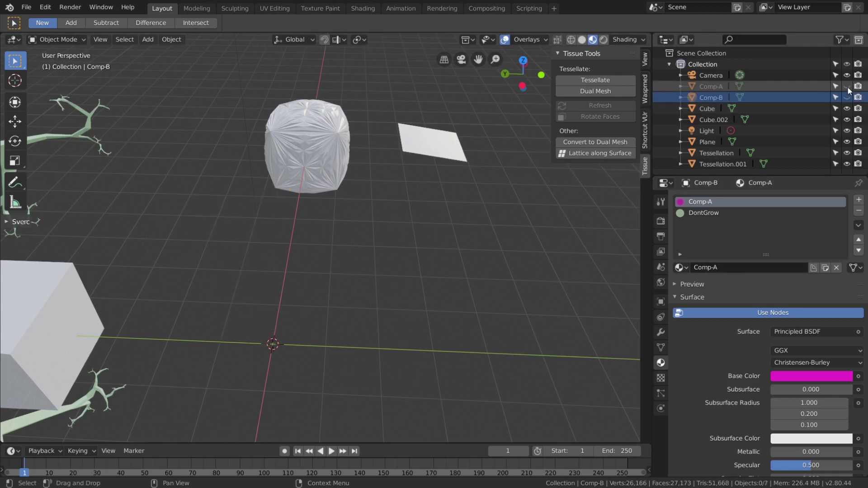
pyautogui.click(847, 86)
pyautogui.click(267, 226)
pyautogui.moveTo(402, 175); pyautogui.dragTo(435, 184, button='middle')
pyautogui.press('Tab')
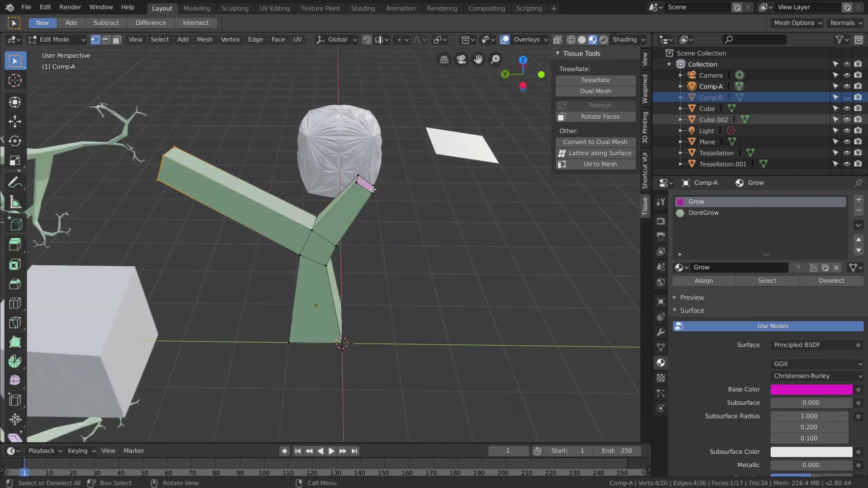
pyautogui.click(680, 268)
pyautogui.click(702, 285)
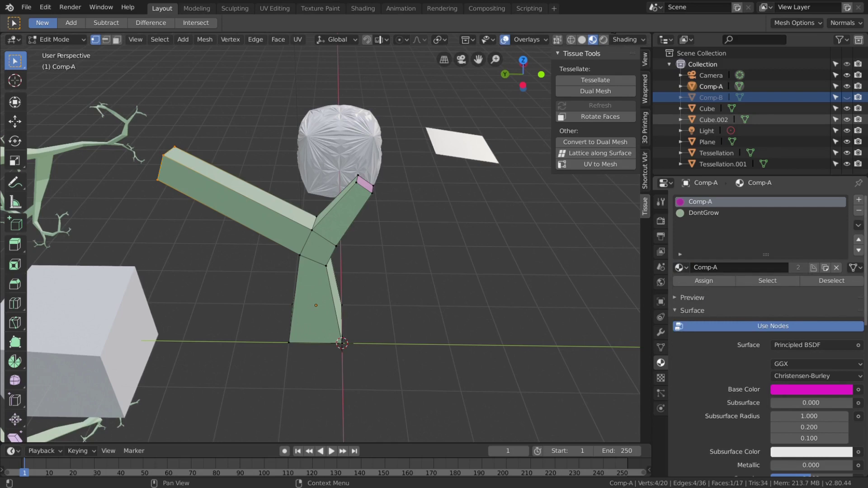
# Add a third material slot to the Comp-A branch with a new material named Comp-B
pyautogui.click(859, 200)
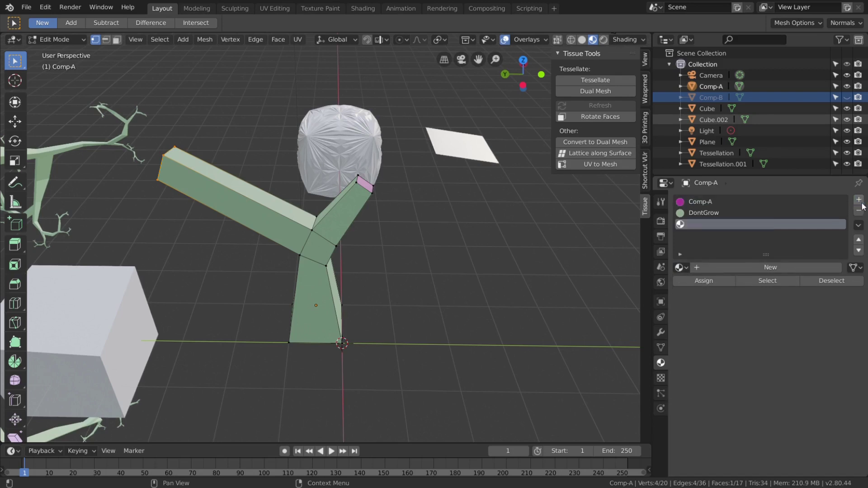
pyautogui.click(680, 267)
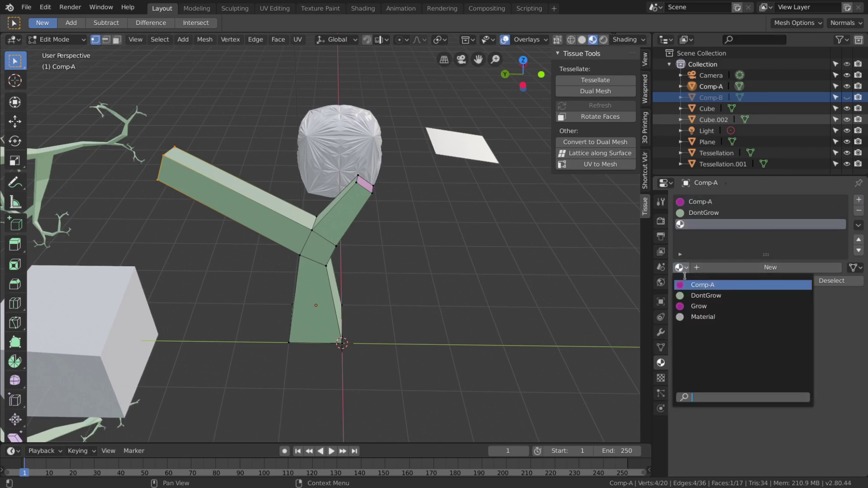
pyautogui.click(704, 285)
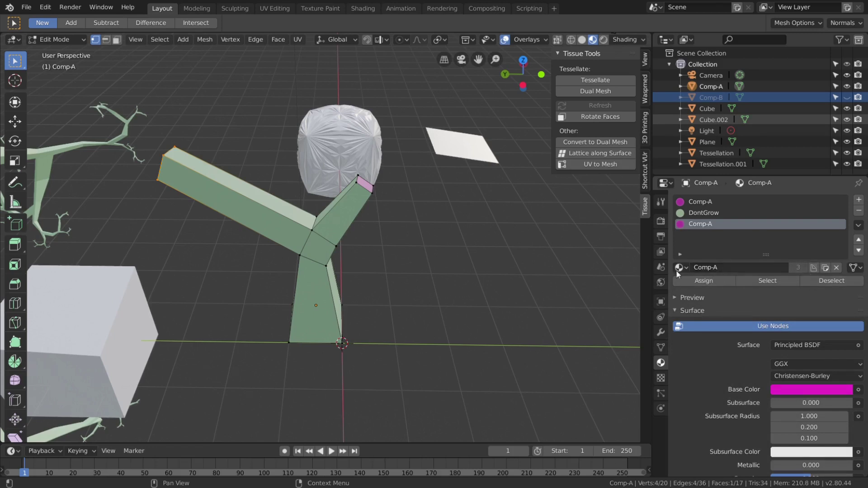
pyautogui.click(835, 268)
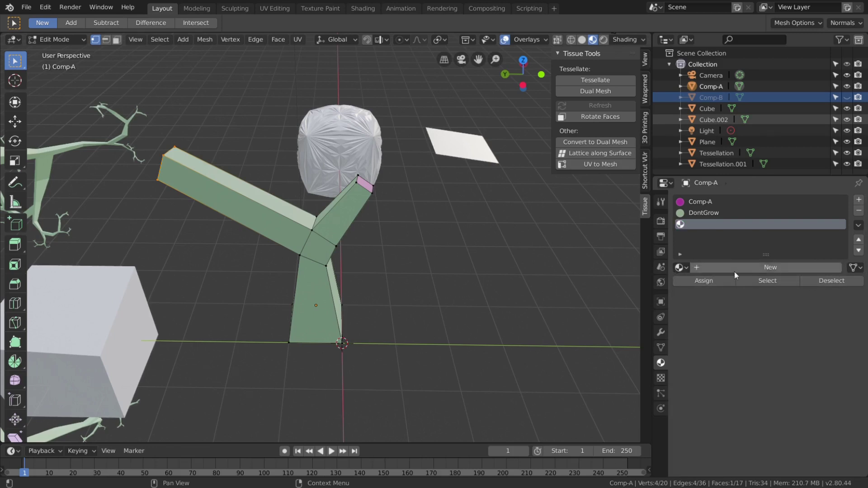
pyautogui.click(732, 272)
pyautogui.click(723, 270)
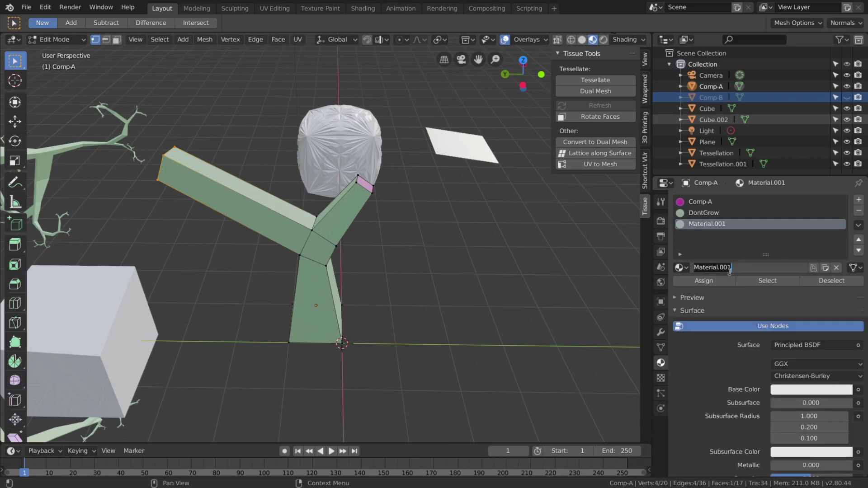
pyautogui.write('Comp-B')
pyautogui.press('Return')
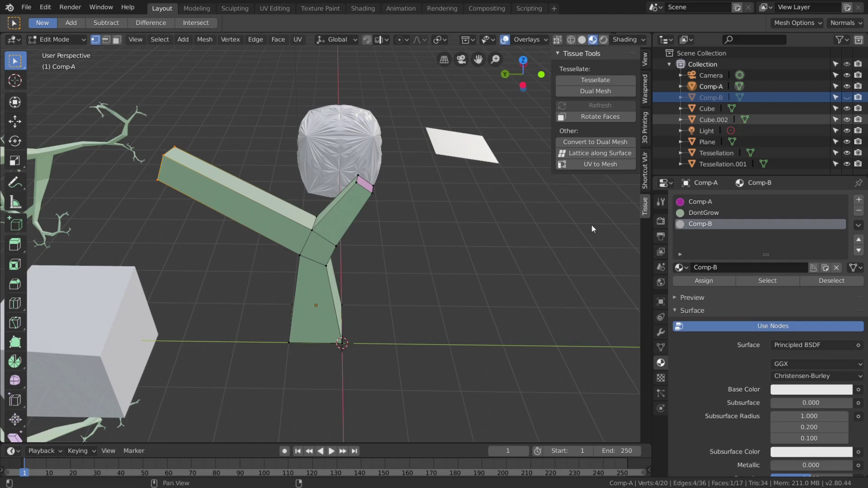
# Set the Comp-B material's base color to red and assign it to the tip face of Comp-A's long arm
pyautogui.click(804, 392)
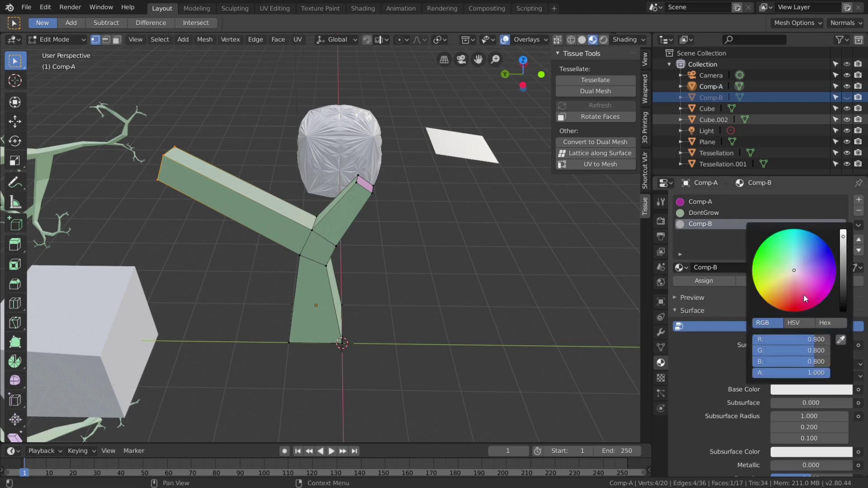
pyautogui.click(793, 310)
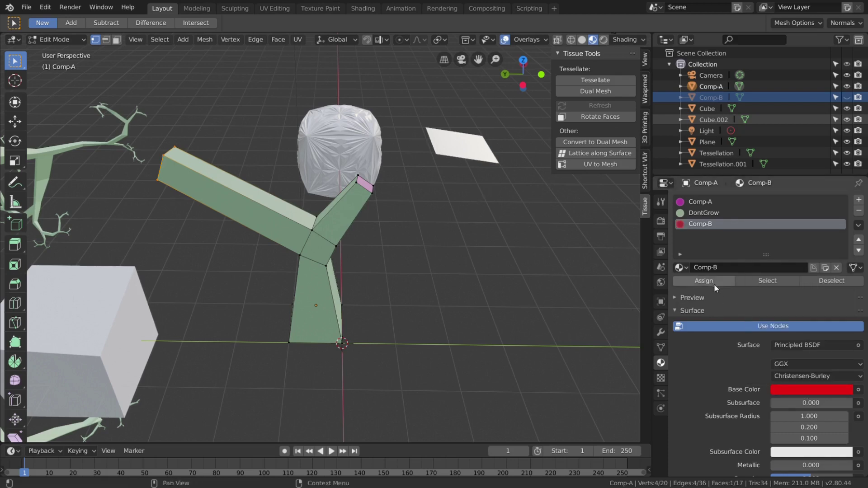
pyautogui.press('Tab')
pyautogui.moveTo(354, 257); pyautogui.dragTo(406, 267, button='middle')
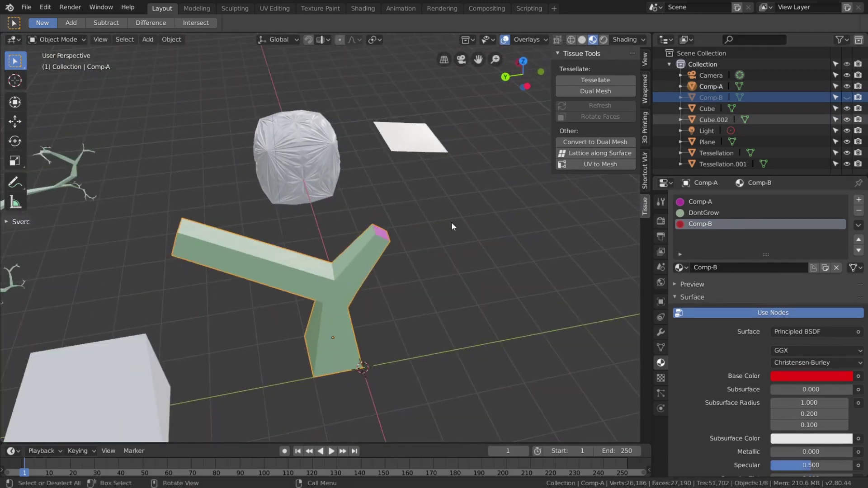
pyautogui.moveTo(452, 227); pyautogui.dragTo(576, 227, button='middle')
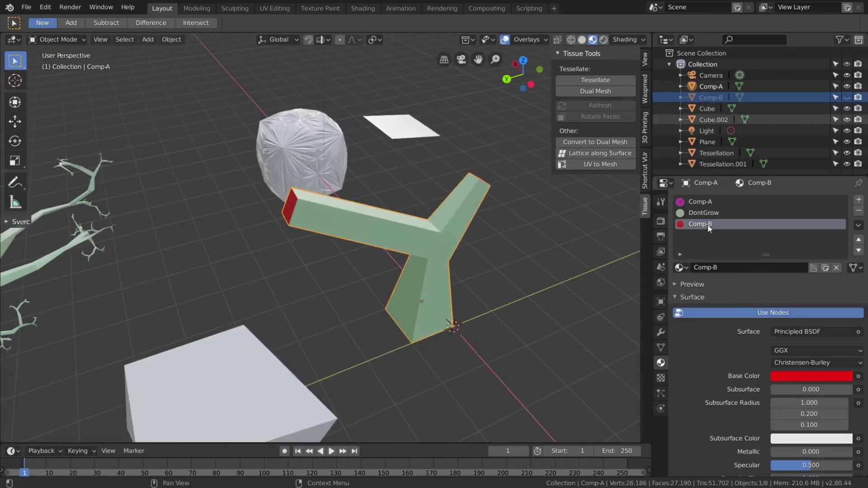
# Show the Comp-B branch, hide Comp-A, and select Comp-B
pyautogui.click(713, 213)
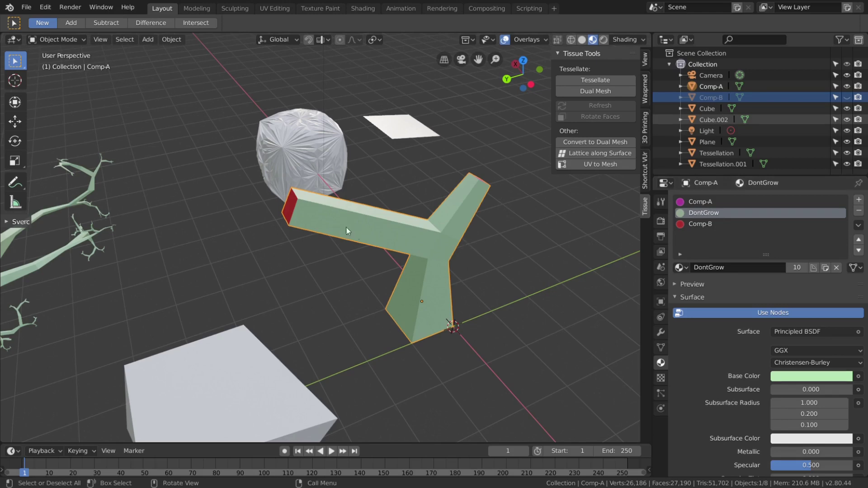
pyautogui.click(847, 98)
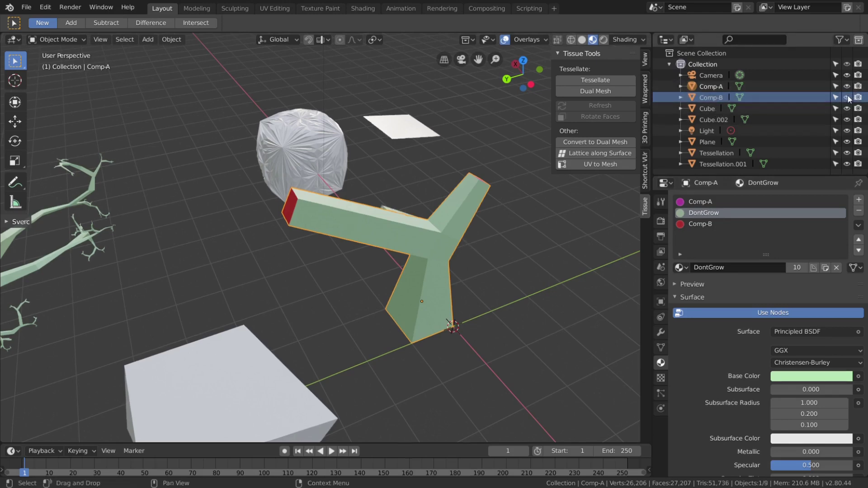
pyautogui.click(846, 87)
pyautogui.moveTo(454, 187); pyautogui.dragTo(296, 193, button='middle')
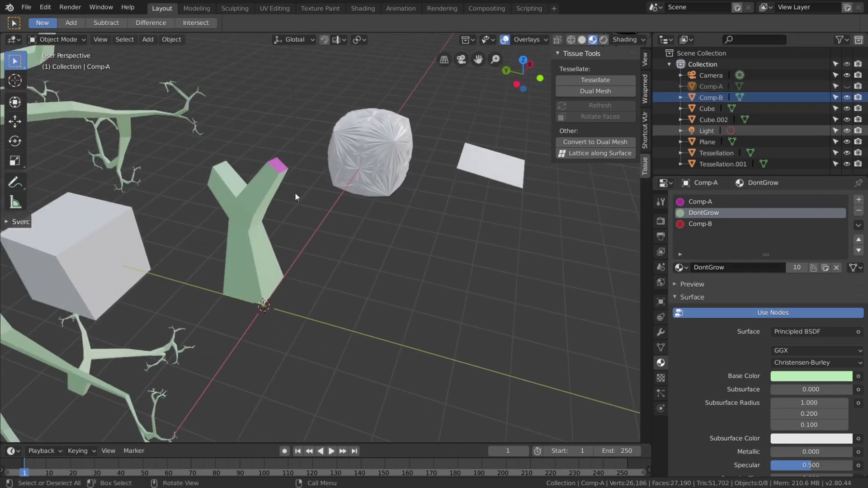
pyautogui.click(284, 165)
# Set the Repeat count of the large Tessellation tree to 1 in its Tissue tessellate settings
pyautogui.scroll(-5, 262, 161)
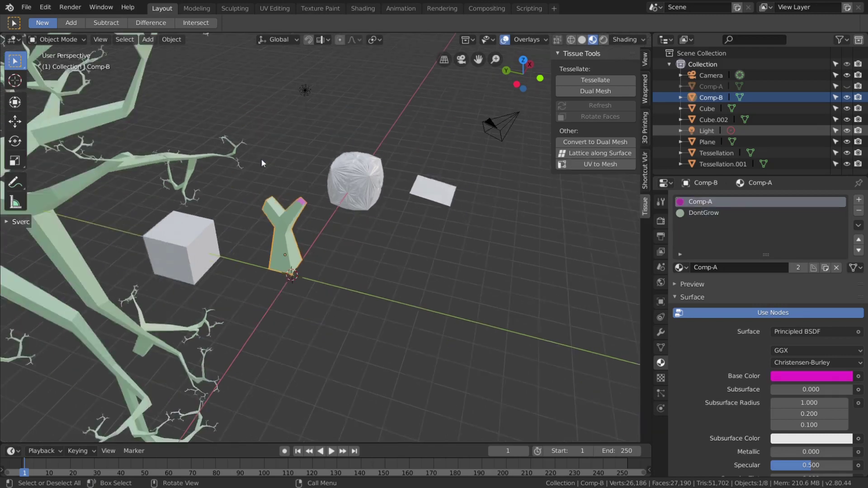
pyautogui.keyDown('shift'); pyautogui.moveTo(262, 161); pyautogui.dragTo(311, 176, button='middle'); pyautogui.keyUp('shift')
pyautogui.scroll(3, 275, 199)
pyautogui.click(235, 146)
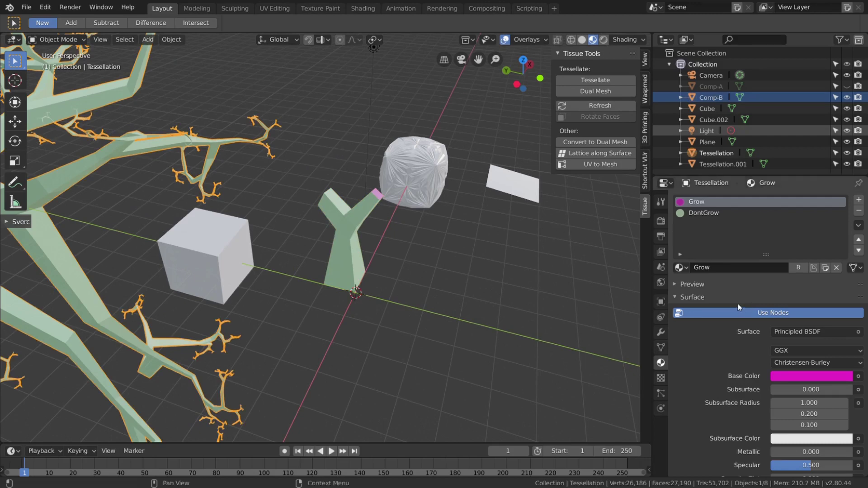
pyautogui.scroll(-5, 737, 305)
pyautogui.scroll(-8, 723, 334)
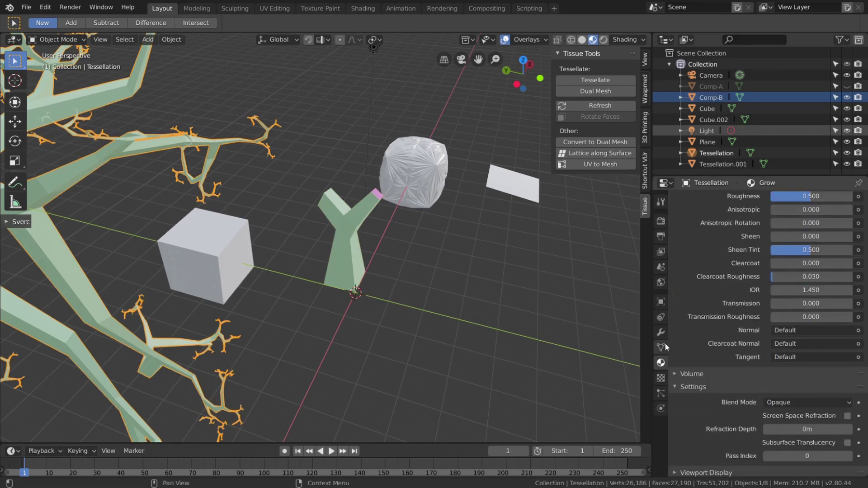
pyautogui.click(661, 347)
pyautogui.scroll(-12, 757, 366)
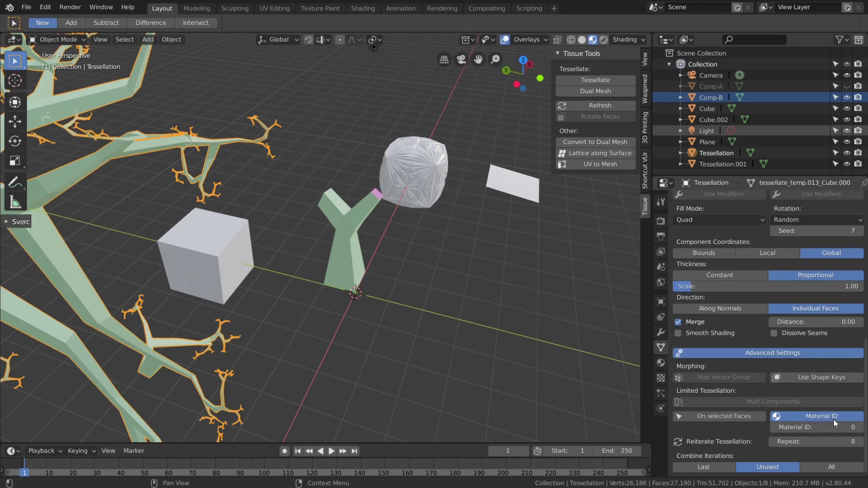
pyautogui.click(827, 443)
pyautogui.write('1')
pyautogui.press('Return')
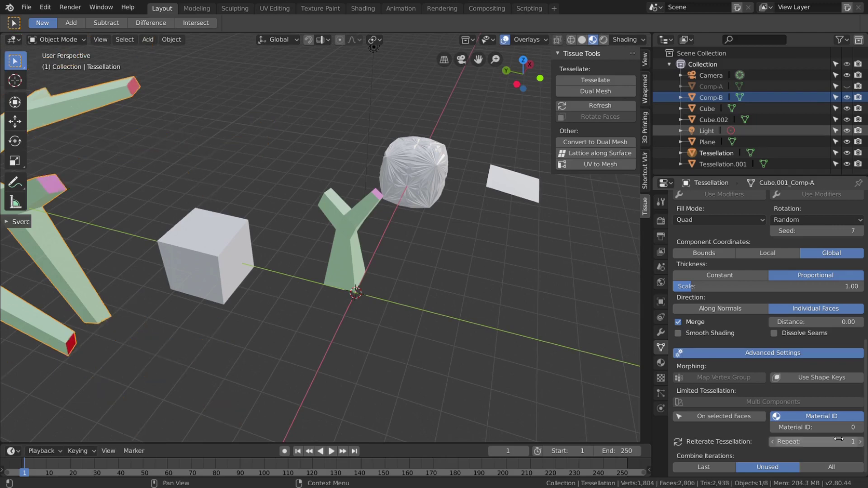
pyautogui.scroll(-3, 310, 270)
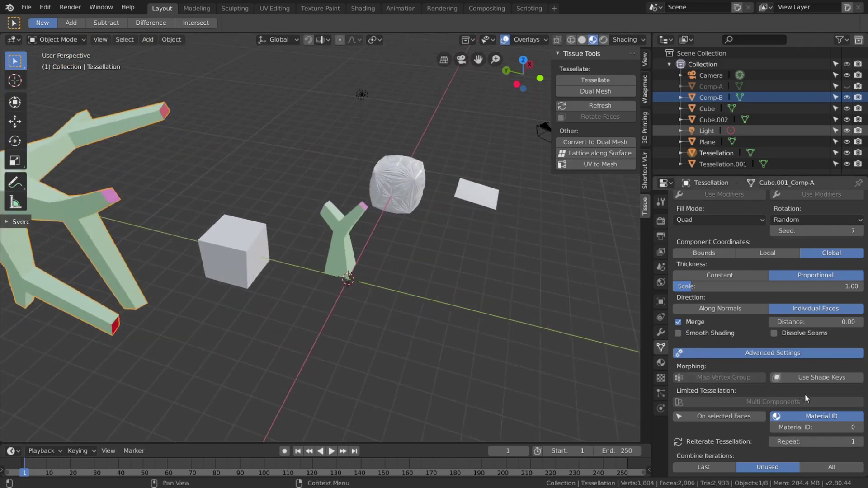
# Turn off the Material ID limitation for the Tessellation tree
pyautogui.click(810, 415)
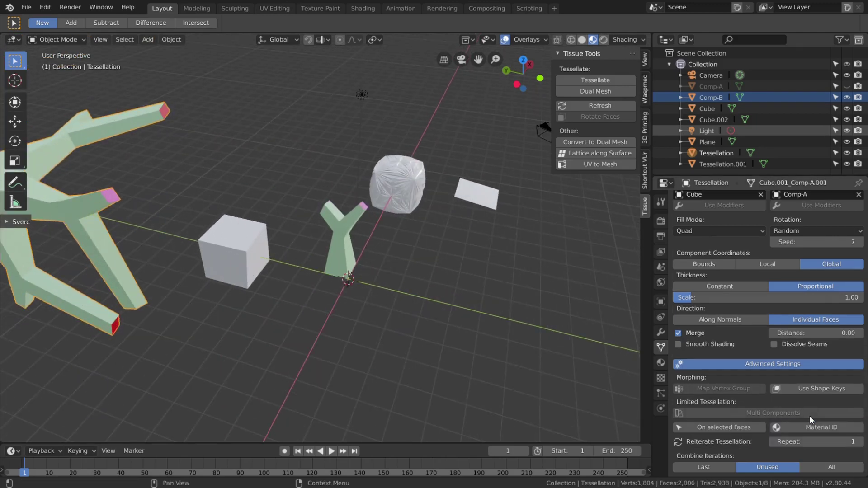
pyautogui.scroll(-3, 143, 241)
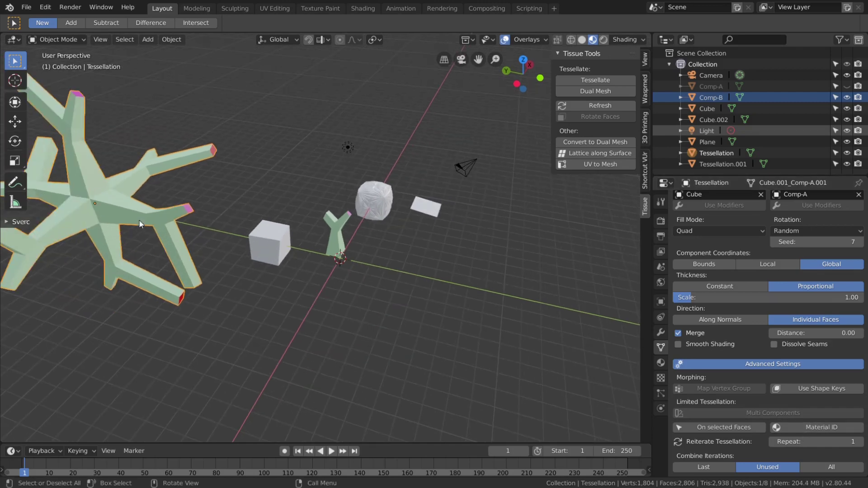
pyautogui.moveTo(335, 282); pyautogui.dragTo(261, 256, button='middle')
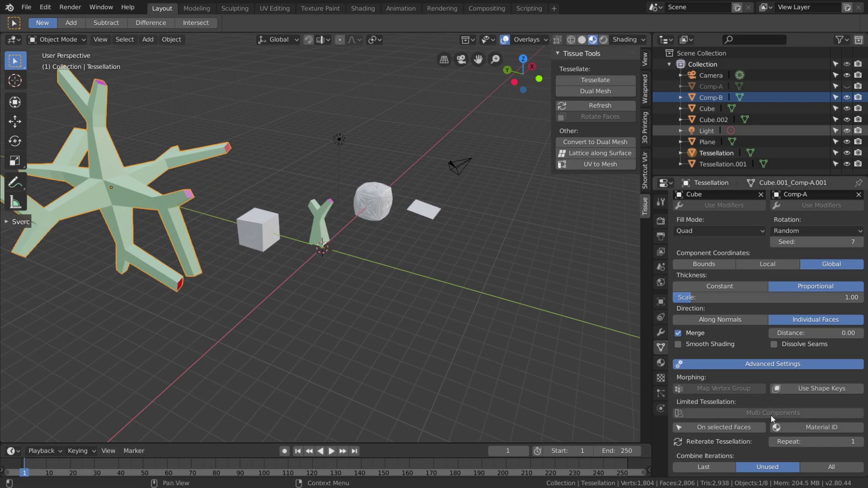
# Replace the base Cube's material with the Comp-A material
pyautogui.click(247, 229)
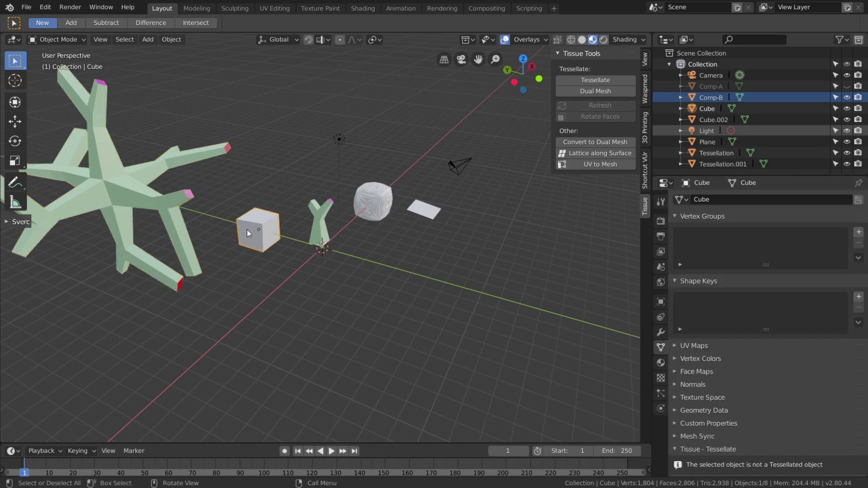
pyautogui.click(661, 363)
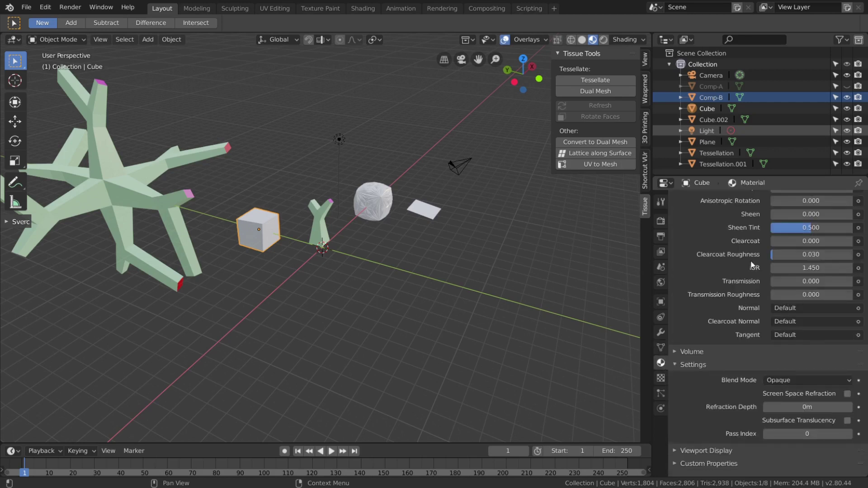
pyautogui.scroll(8, 770, 298)
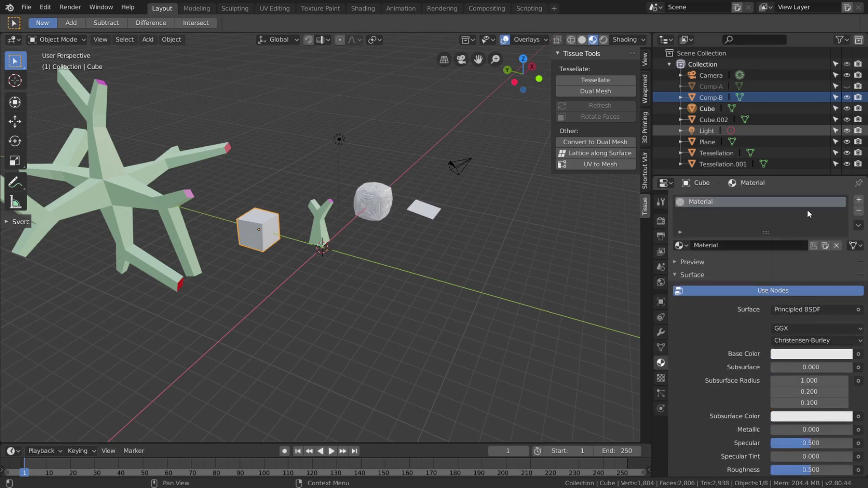
pyautogui.click(680, 246)
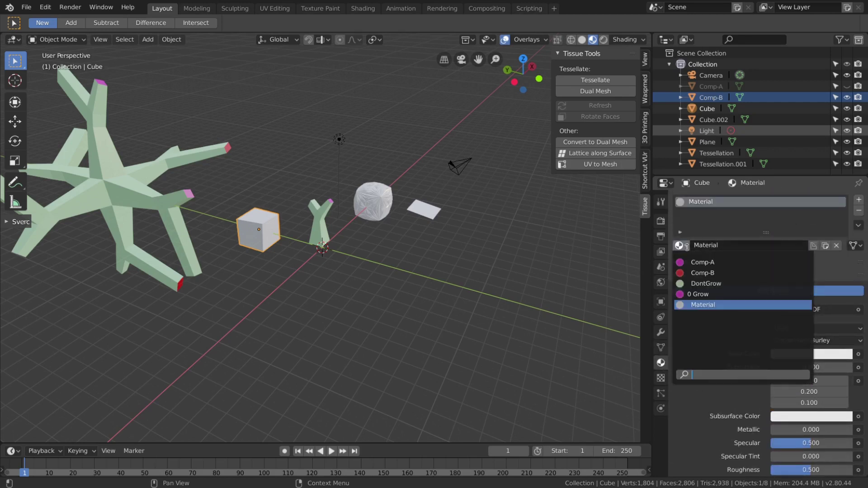
pyautogui.click(715, 264)
# Examine the Tessellation's limiting options and material slots against the base Cube's Comp-A material
pyautogui.click(181, 219)
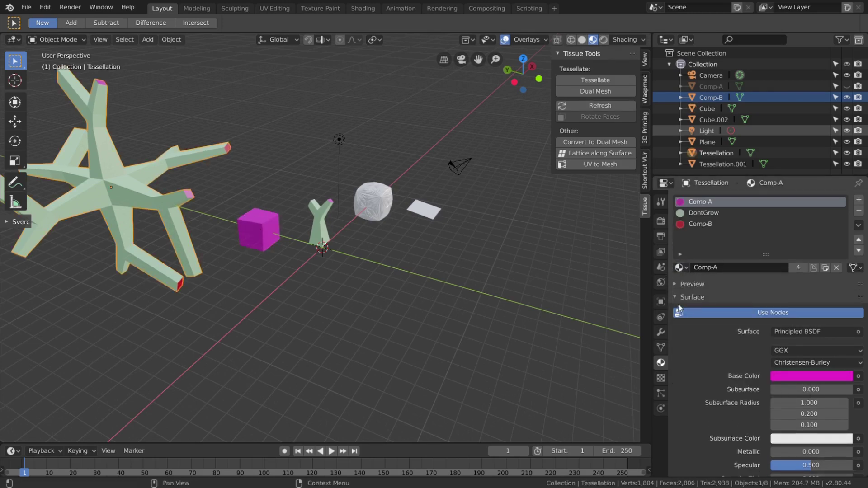
pyautogui.click(660, 348)
pyautogui.scroll(-10, 712, 355)
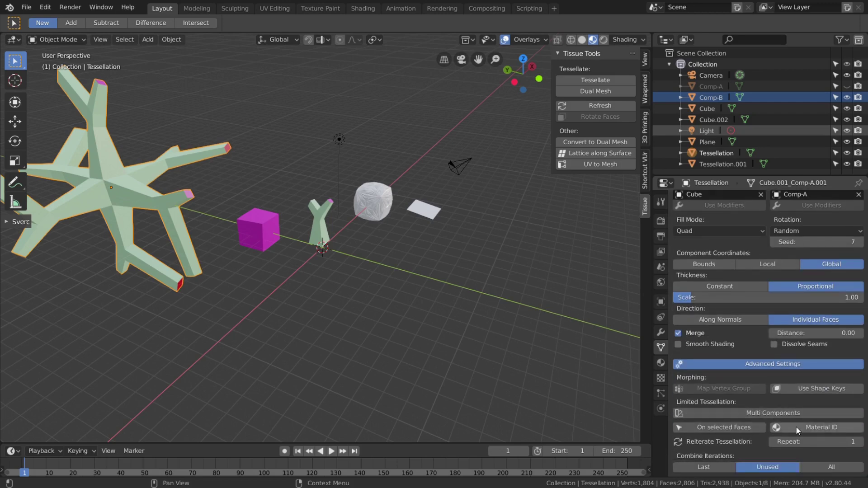
pyautogui.scroll(4, 496, 332)
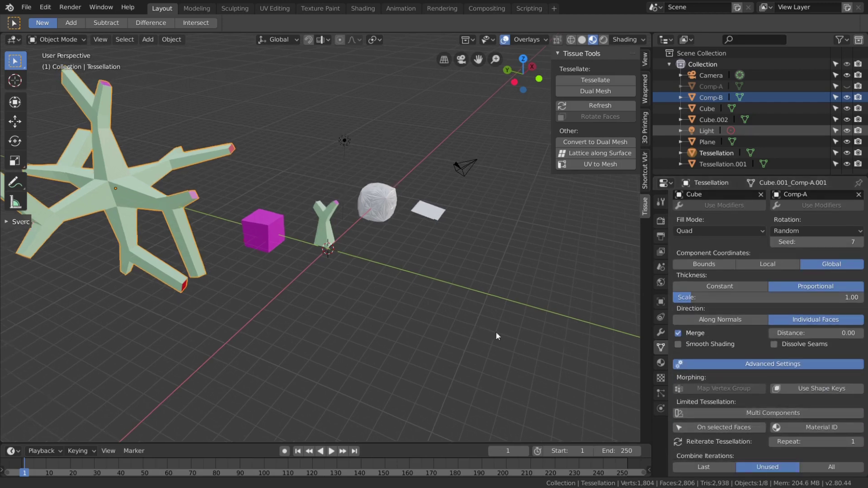
pyautogui.scroll(-4, 369, 268)
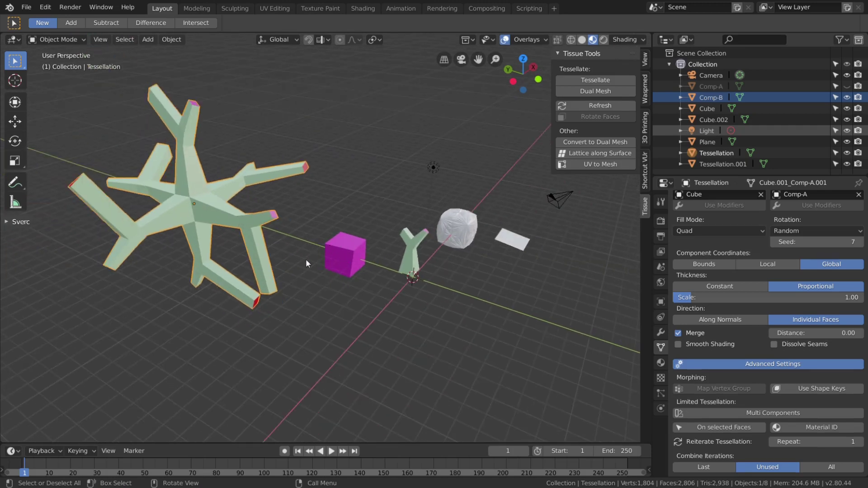
pyautogui.scroll(2, 348, 257)
pyautogui.click(355, 270)
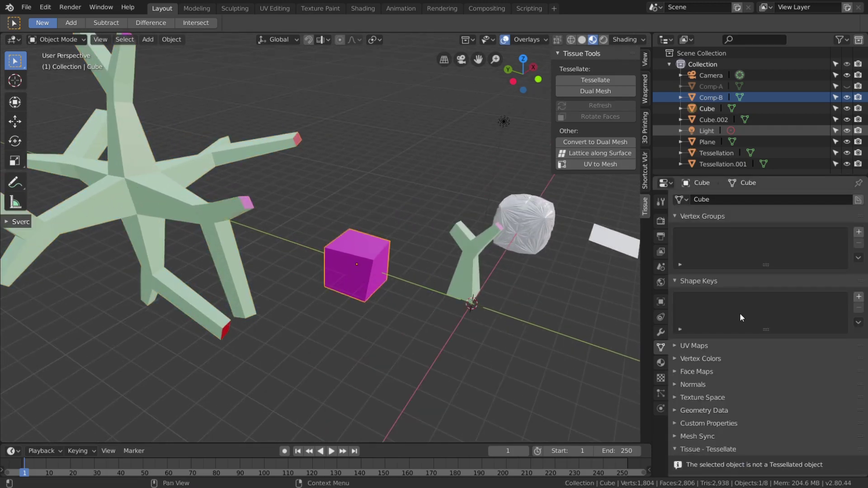
pyautogui.click(661, 362)
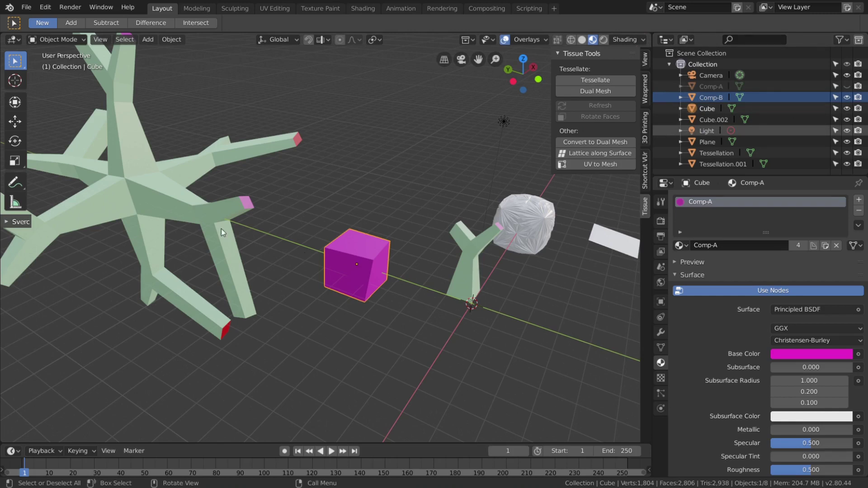
pyautogui.click(221, 229)
pyautogui.click(340, 277)
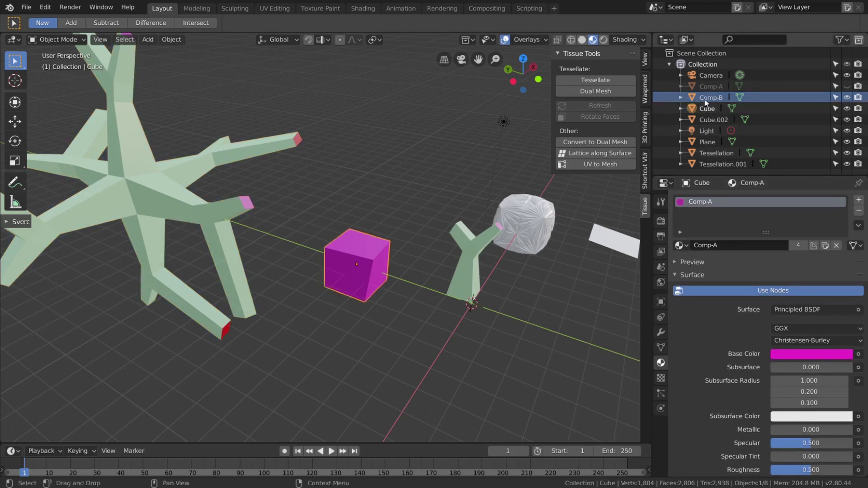
# Enable Multi Components in the advanced tessellation settings of the Tessellation tree
pyautogui.click(187, 201)
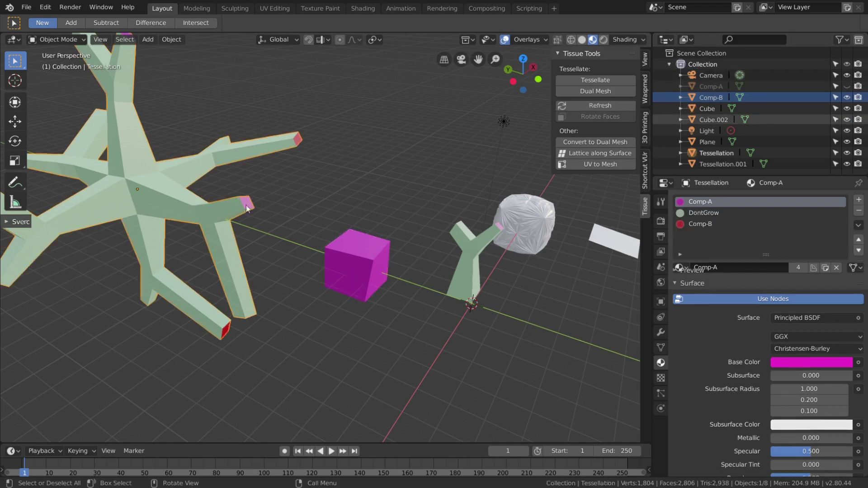
pyautogui.scroll(-3, 774, 329)
pyautogui.scroll(-8, 774, 324)
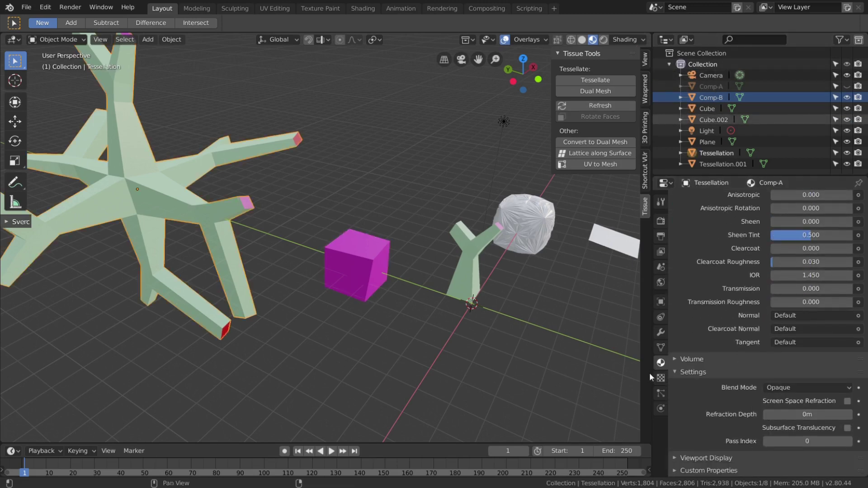
pyautogui.click(660, 347)
pyautogui.scroll(-12, 764, 393)
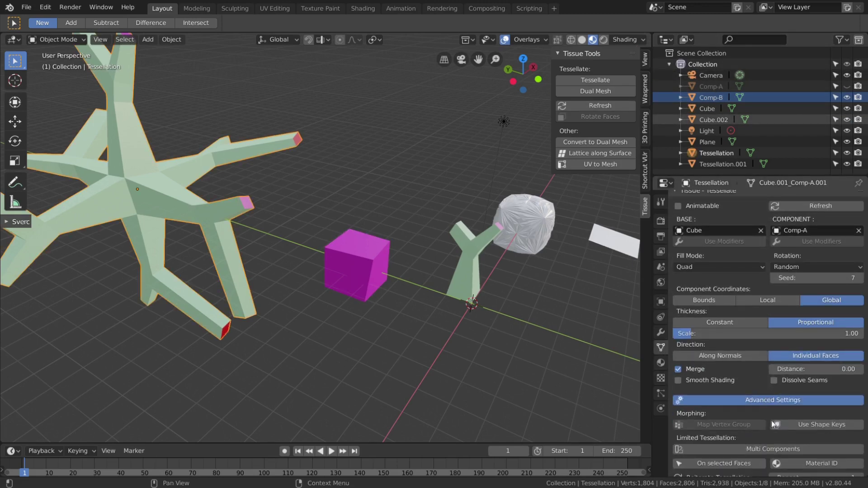
pyautogui.click(776, 452)
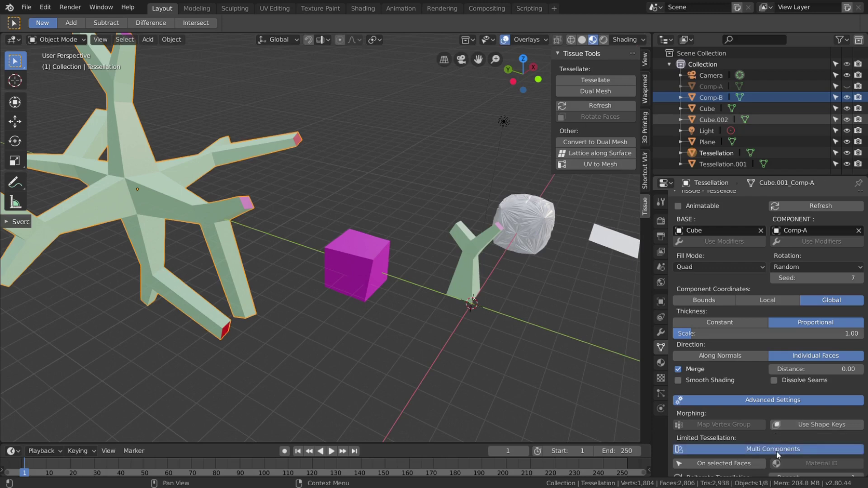
# Raise the Tessellation's Repeat count to 2 and inspect the two-component growth from several sides
pyautogui.scroll(-3, 395, 278)
pyautogui.scroll(-2, 851, 455)
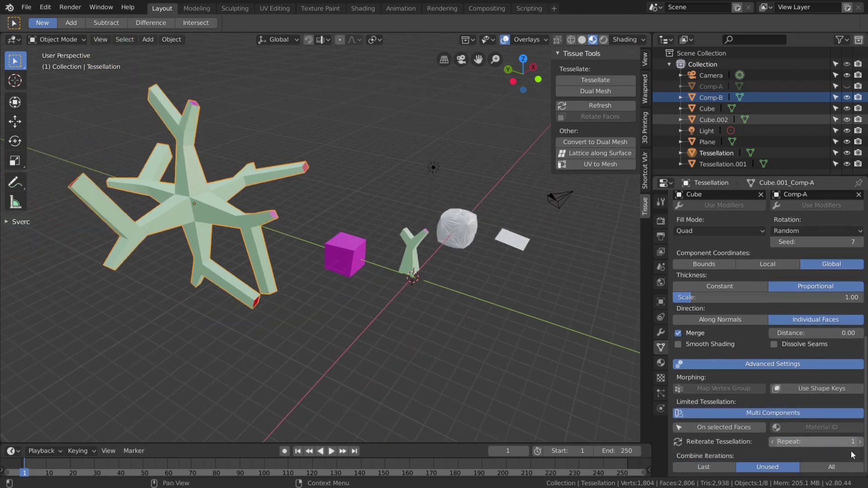
pyautogui.click(859, 441)
pyautogui.keyDown('shift'); pyautogui.moveTo(359, 261); pyautogui.dragTo(402, 354, button='middle'); pyautogui.keyUp('shift')
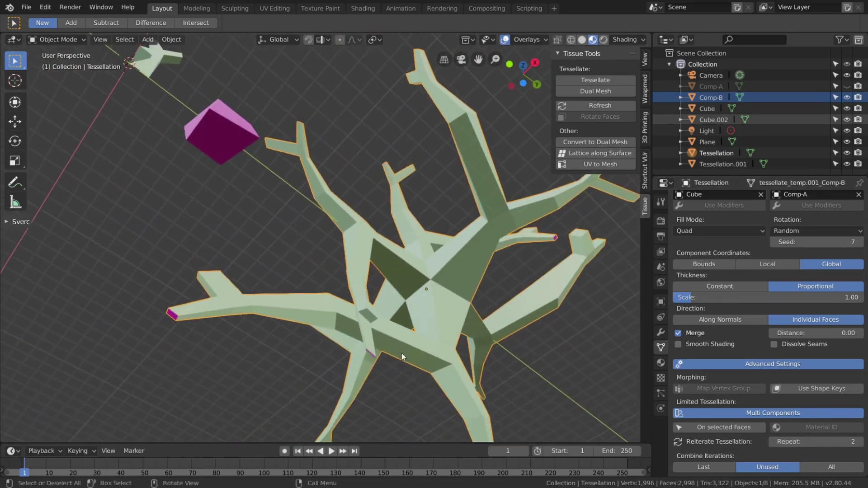
pyautogui.moveTo(373, 307); pyautogui.dragTo(362, 350, button='middle')
pyautogui.scroll(-3, 363, 350)
pyautogui.moveTo(357, 295); pyautogui.dragTo(453, 351, button='middle')
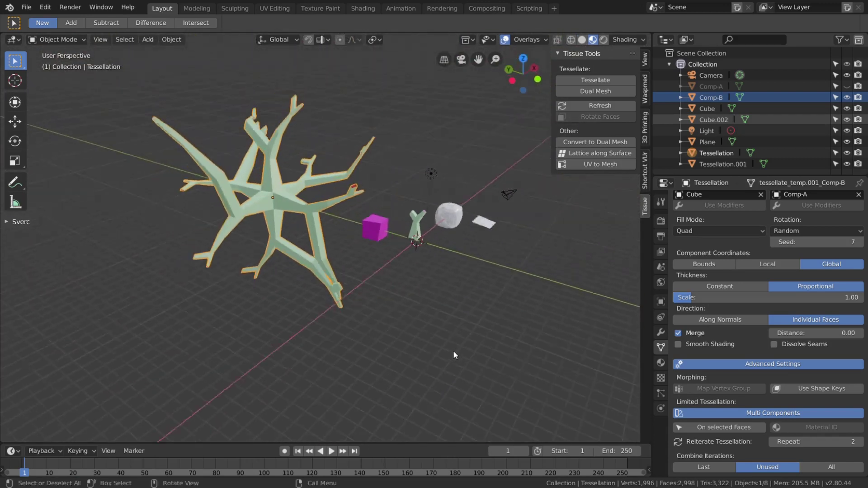
# Raise the Tessellation's Repeat count to 5 and inspect the branching tree
pyautogui.scroll(-1, 453, 351)
pyautogui.click(860, 441)
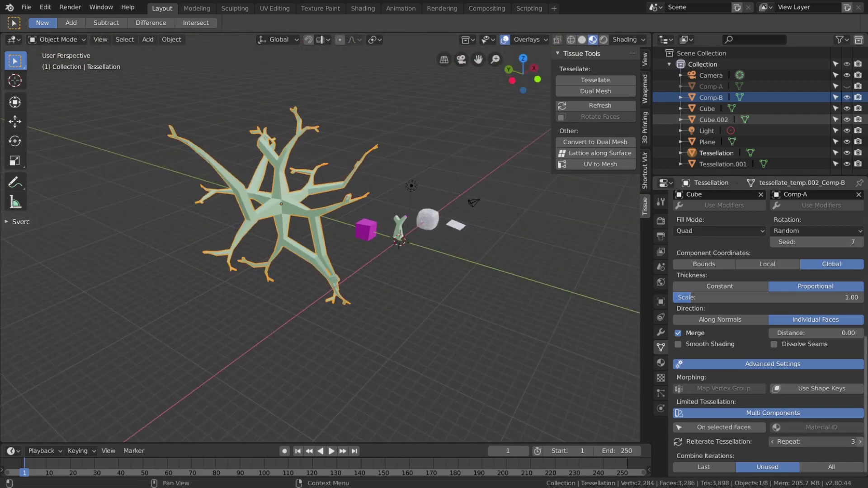
pyautogui.click(860, 441)
pyautogui.click(860, 442)
pyautogui.scroll(5, 366, 291)
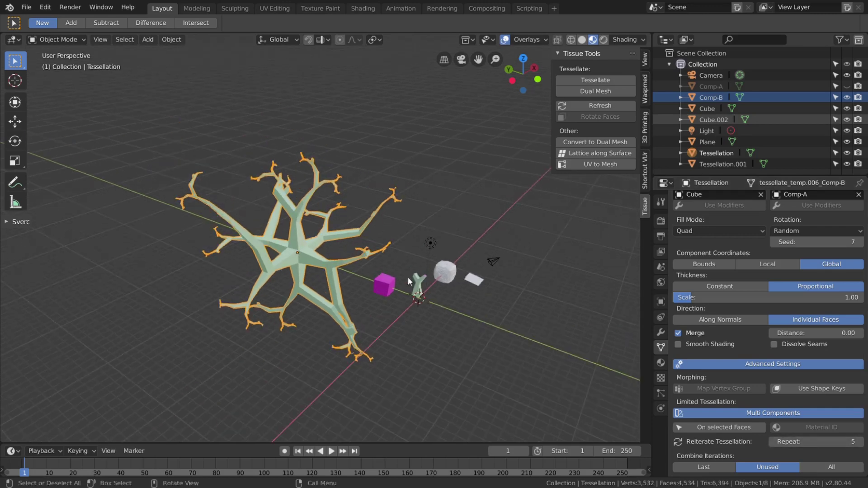
pyautogui.moveTo(366, 292); pyautogui.dragTo(267, 201, button='middle')
pyautogui.moveTo(153, 127); pyautogui.dragTo(281, 204, button='middle')
# Extrude the small face at Comp-B's fork junction outward into an additional arm
pyautogui.scroll(3, 316, 212)
pyautogui.moveTo(354, 220); pyautogui.dragTo(376, 277, button='middle')
pyautogui.click(538, 271)
pyautogui.scroll(3, 543, 266)
pyautogui.press('Tab')
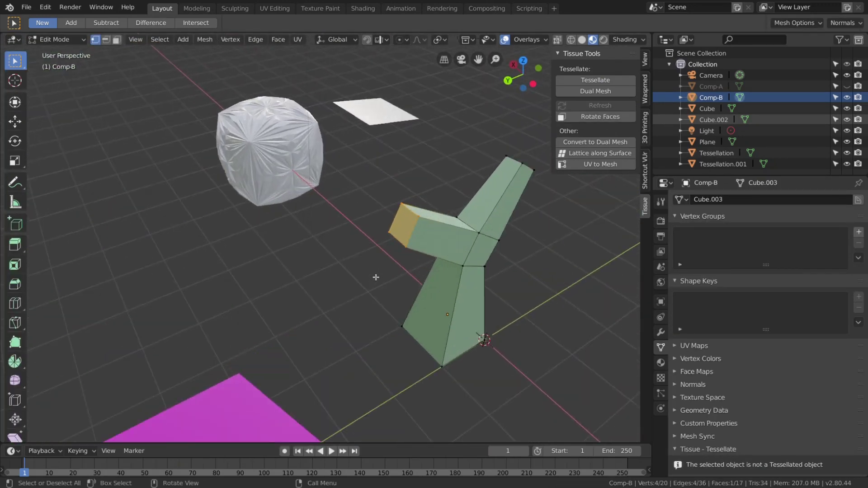
pyautogui.press('3')
pyautogui.click(489, 256)
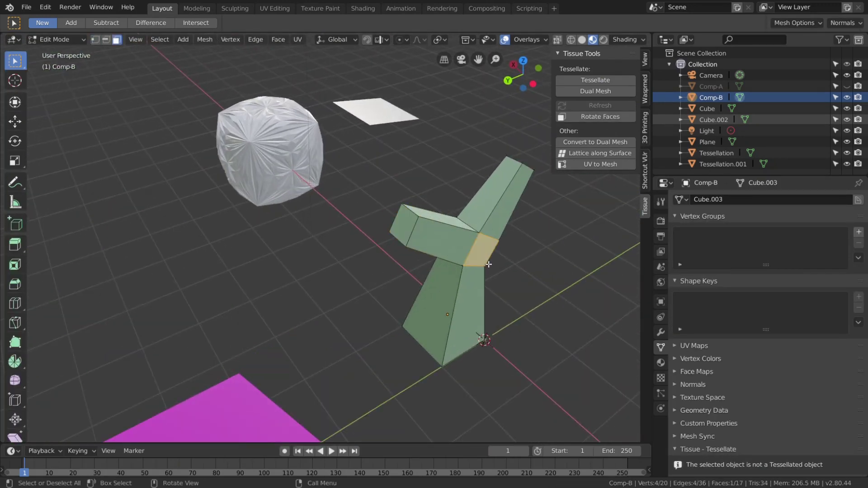
pyautogui.press('e')
pyautogui.click(519, 278)
# Extrude two more faces at Comp-B's fork junction outward into additional side arms, the last about 0.53 m long
pyautogui.moveTo(519, 278); pyautogui.dragTo(200, 237, button='middle')
pyautogui.click(142, 178)
pyautogui.press('e')
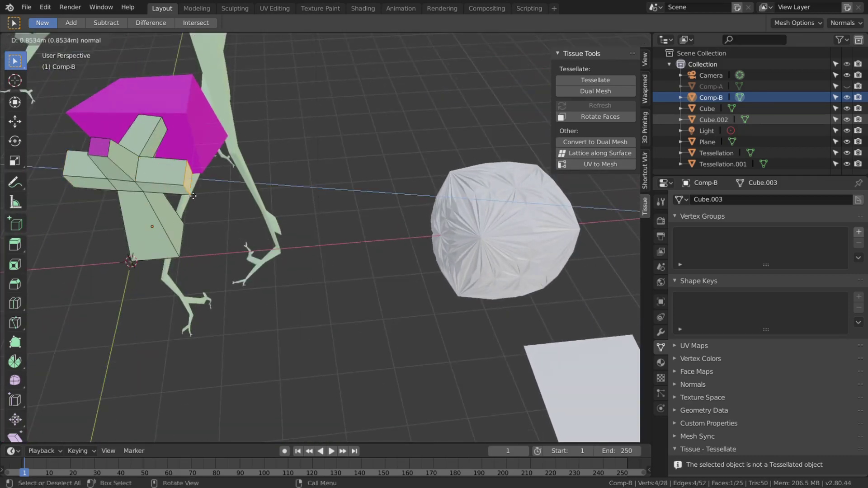
pyautogui.click(189, 181)
pyautogui.moveTo(188, 181); pyautogui.dragTo(240, 199, button='middle')
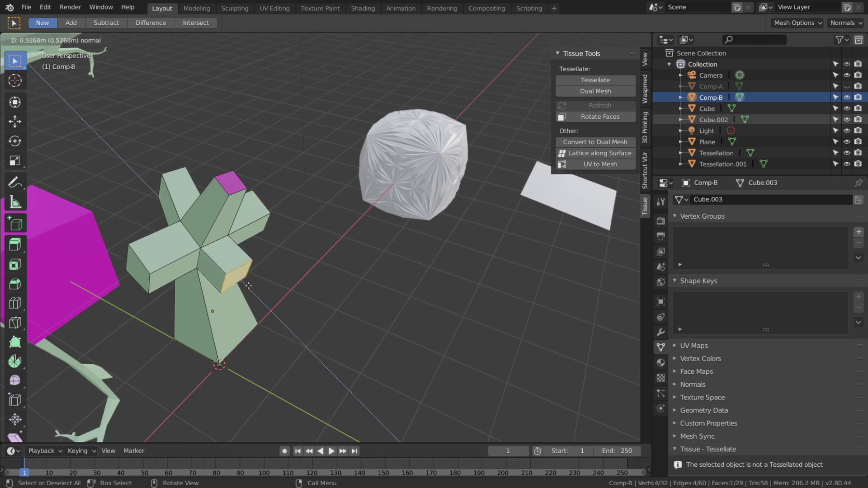
pyautogui.press('Tab')
# Refresh the Tessellation tree with the extra Comp-B arms and inspect the updated branches
pyautogui.scroll(-6, 253, 282)
pyautogui.scroll(1, 435, 288)
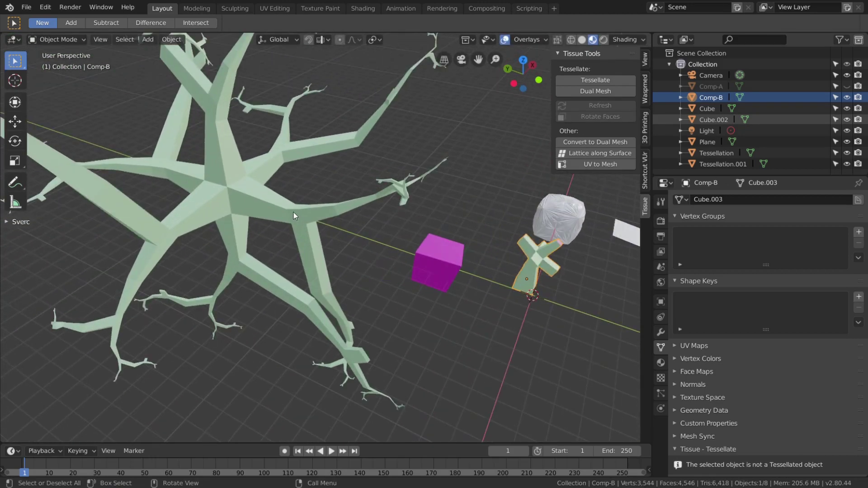
pyautogui.click(294, 213)
pyautogui.click(600, 106)
pyautogui.moveTo(418, 156); pyautogui.dragTo(357, 253, button='middle')
pyautogui.scroll(-3, 316, 244)
pyautogui.scroll(5, 484, 289)
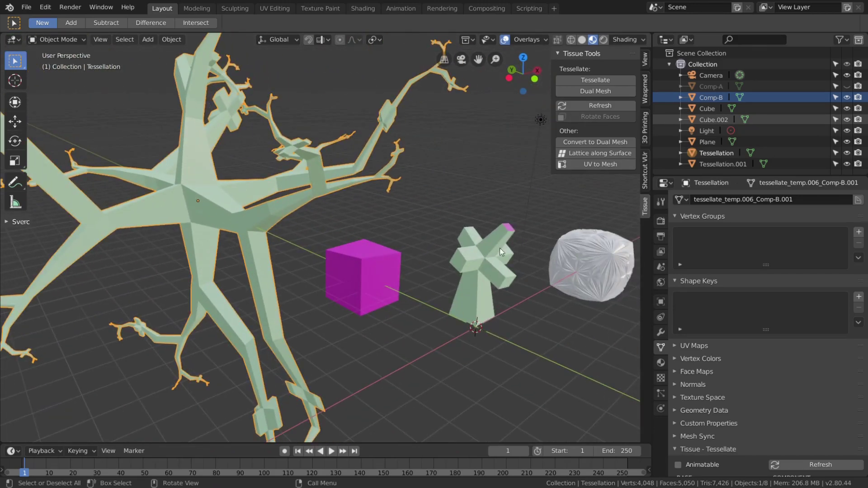
# Reshape Comp-B's arms by moving individual vertices around the junction and arm ends
pyautogui.moveTo(499, 262); pyautogui.dragTo(252, 190, button='middle')
pyautogui.moveTo(281, 127); pyautogui.dragTo(281, 172, button='middle')
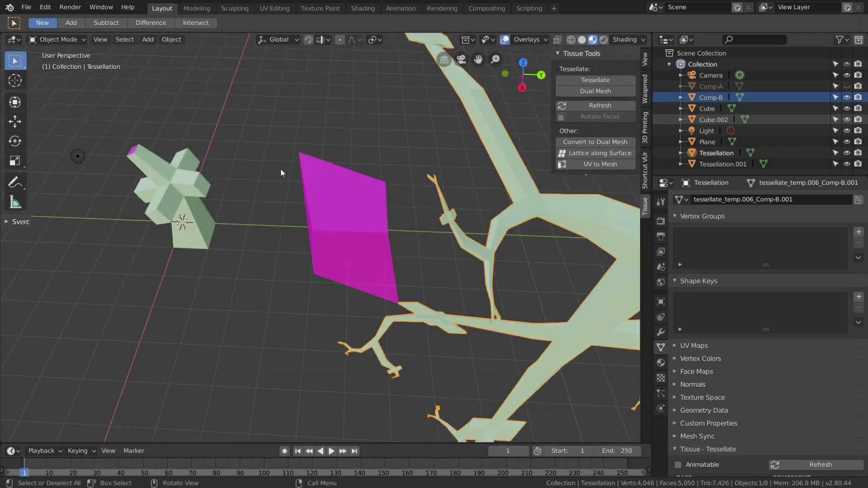
pyautogui.moveTo(217, 197); pyautogui.dragTo(222, 248, button='middle')
pyautogui.scroll(8, 350, 241)
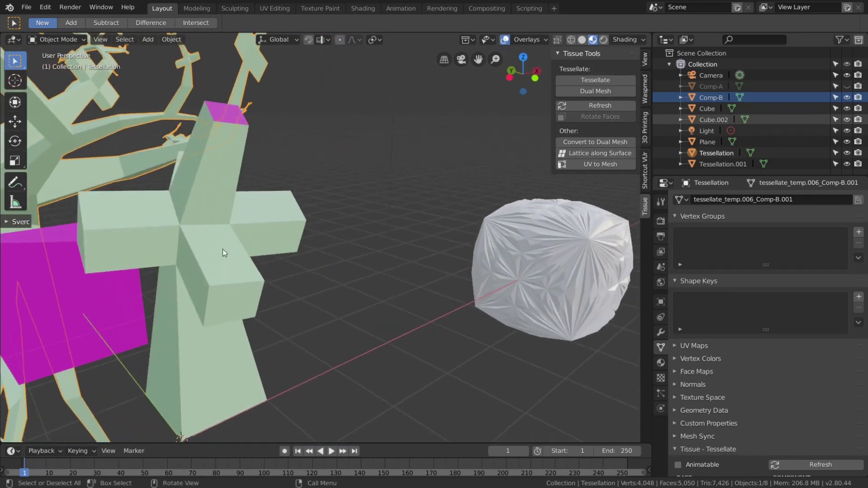
pyautogui.scroll(2, 223, 282)
pyautogui.click(223, 281)
pyautogui.press('Tab')
pyautogui.moveTo(223, 285); pyautogui.dragTo(214, 247, button='middle')
pyautogui.moveTo(209, 239); pyautogui.dragTo(325, 144, button='middle')
pyautogui.click(295, 222)
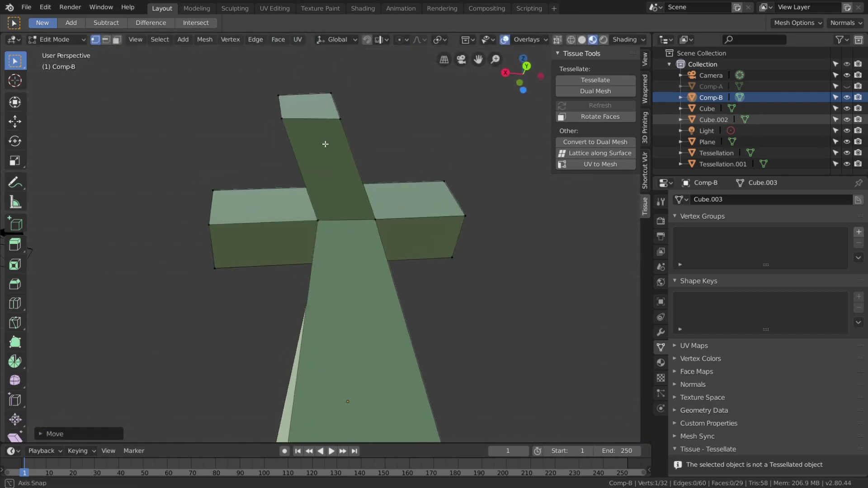
pyautogui.click(336, 112)
pyautogui.moveTo(336, 111); pyautogui.dragTo(352, 170, button='middle')
pyautogui.click(372, 193)
pyautogui.click(357, 167)
pyautogui.press('Tab')
# Show Comp-A in place of Comp-B and move the end vertices of Comp-A's long arm
pyautogui.scroll(-6, 168, 210)
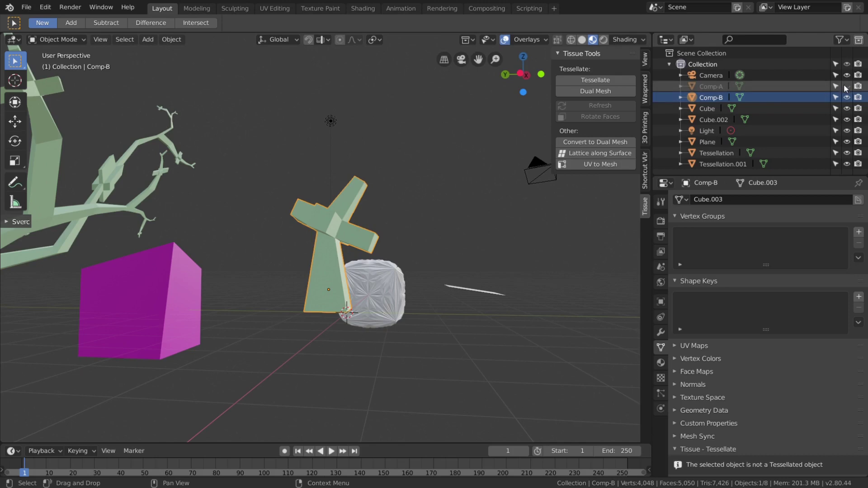
pyautogui.click(847, 97)
pyautogui.moveTo(406, 203); pyautogui.dragTo(290, 229, button='middle')
pyautogui.scroll(1, 308, 204)
pyautogui.click(311, 200)
pyautogui.press('Tab')
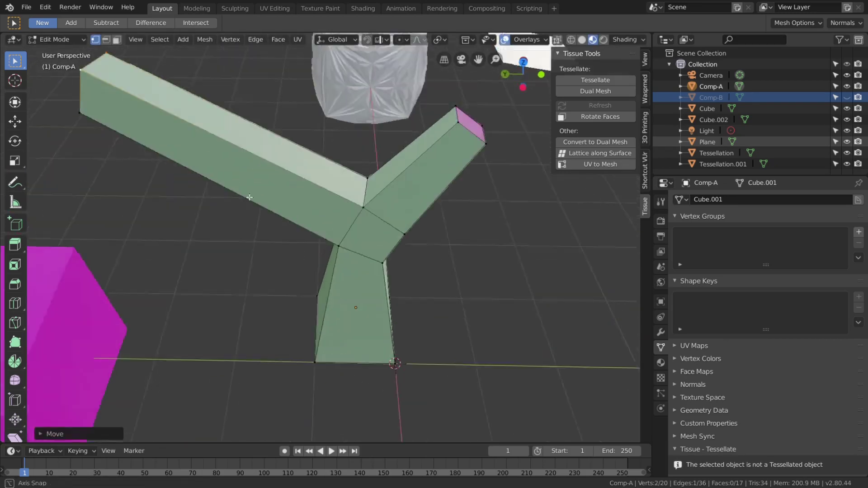
pyautogui.moveTo(252, 194); pyautogui.dragTo(436, 246, button='middle')
# Refresh the Tessellation with the reshaped components and inspect the tree from several sides
pyautogui.scroll(-3, 147, 249)
pyautogui.scroll(-3, 320, 181)
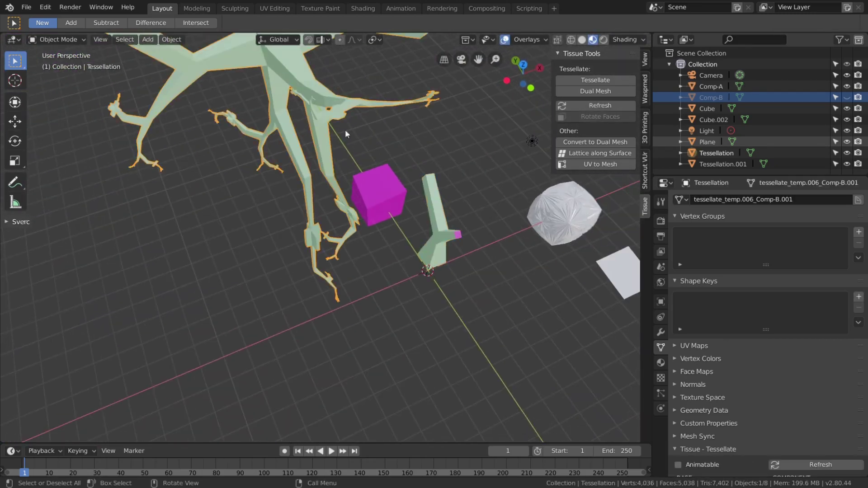
pyautogui.scroll(-4, 407, 181)
pyautogui.moveTo(355, 253); pyautogui.dragTo(433, 241, button='middle')
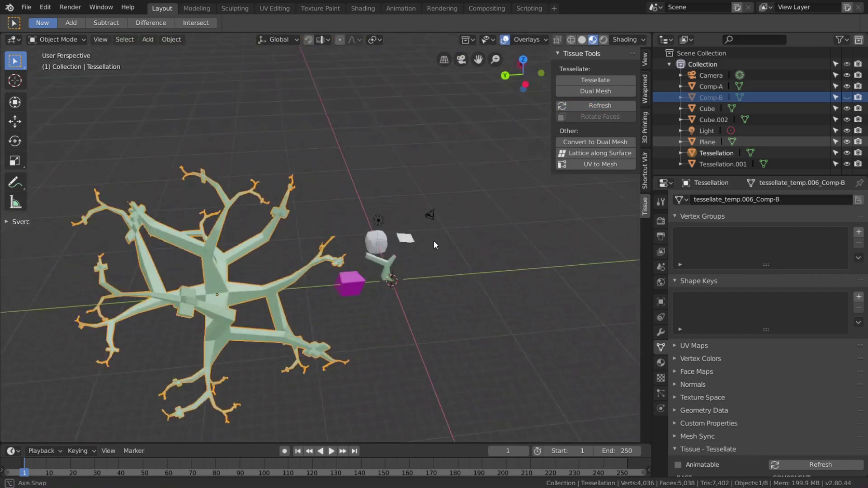
pyautogui.scroll(4, 344, 253)
pyautogui.scroll(2, 404, 211)
pyautogui.keyDown('shift'); pyautogui.moveTo(267, 264); pyautogui.dragTo(350, 210, button='middle'); pyautogui.keyUp('shift')
pyautogui.scroll(-4, 403, 211)
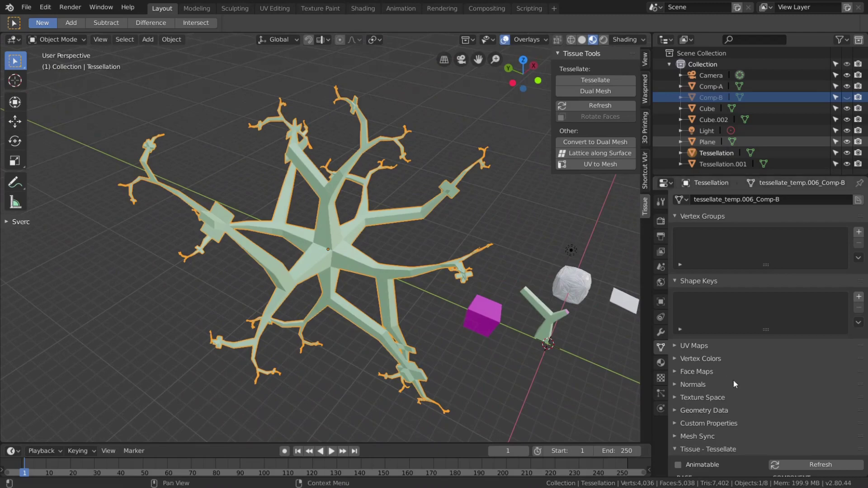
# Increase the Tessellation's reiteration count further to grow finer branches
pyautogui.scroll(-10, 734, 385)
pyautogui.scroll(-2, 822, 433)
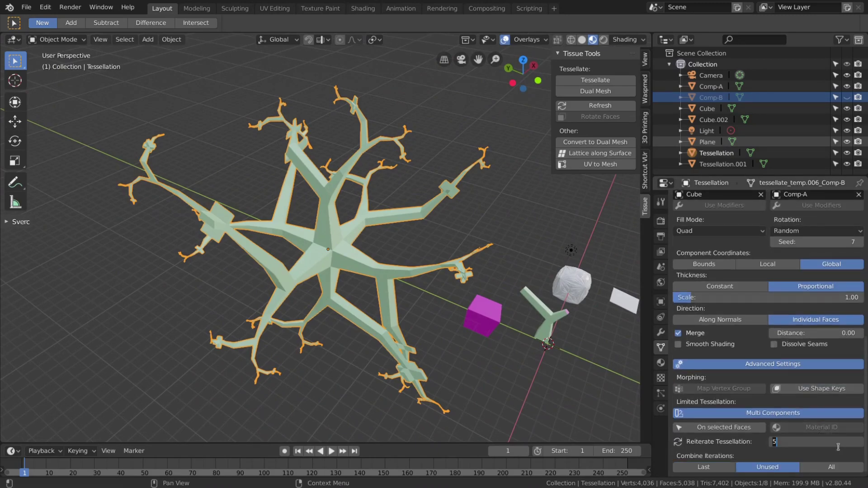
pyautogui.scroll(-2, 428, 254)
pyautogui.scroll(2, 734, 329)
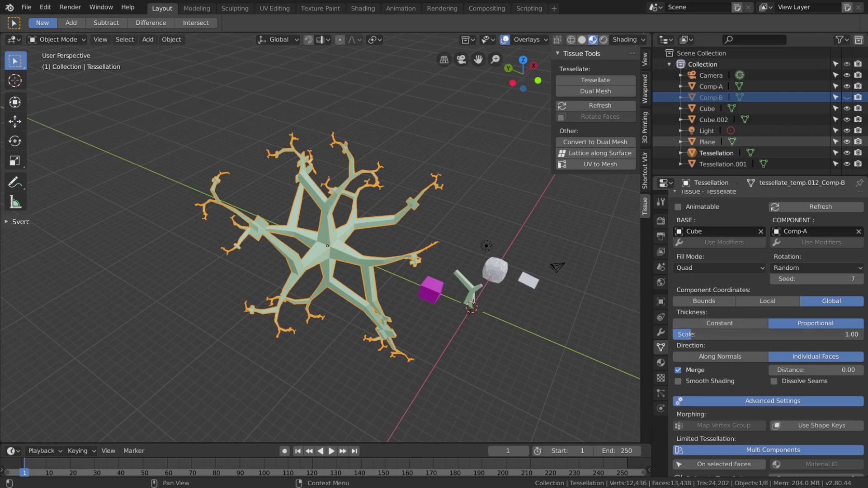
# Set the Tessellation's thickness scale to 1.33 and inspect the enlarged tree from several sides
pyautogui.moveTo(719, 335)
pyautogui.mouseDown()
pyautogui.moveTo(728, 336)
pyautogui.moveTo(702, 334)
pyautogui.mouseUp()
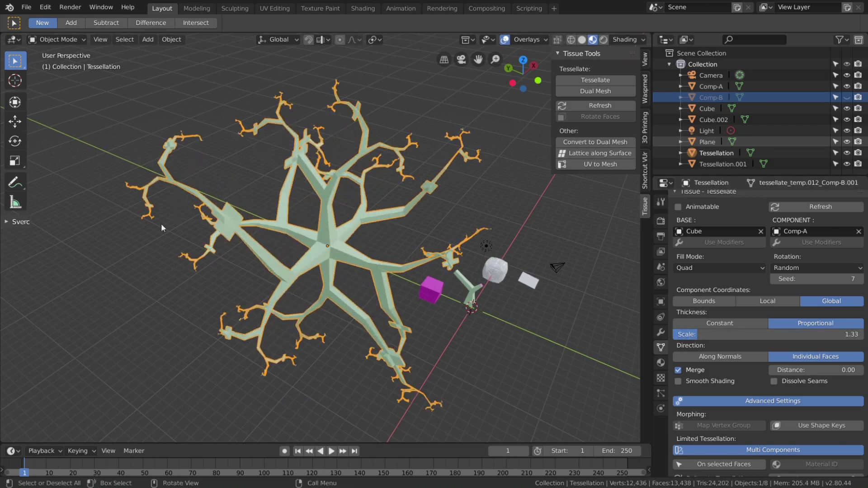
pyautogui.moveTo(208, 278); pyautogui.dragTo(458, 304, button='middle')
pyautogui.scroll(3, 359, 265)
pyautogui.scroll(-3, 325, 256)
pyautogui.scroll(-4, 424, 253)
pyautogui.scroll(4, 457, 304)
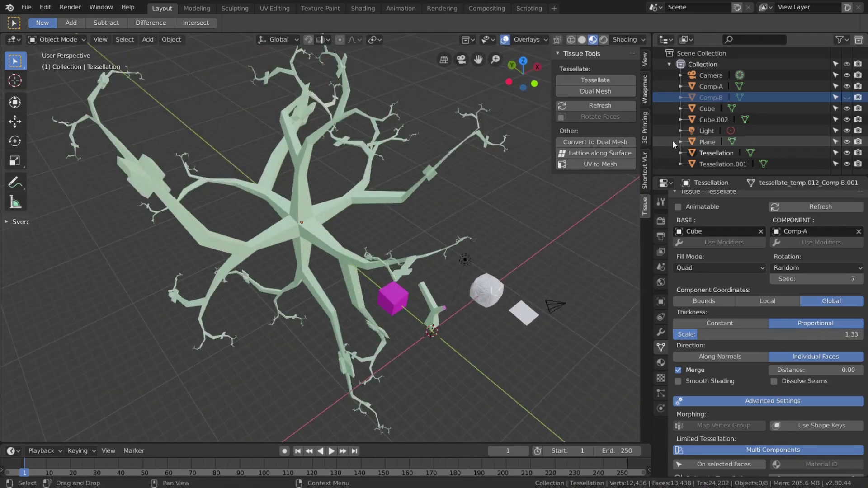